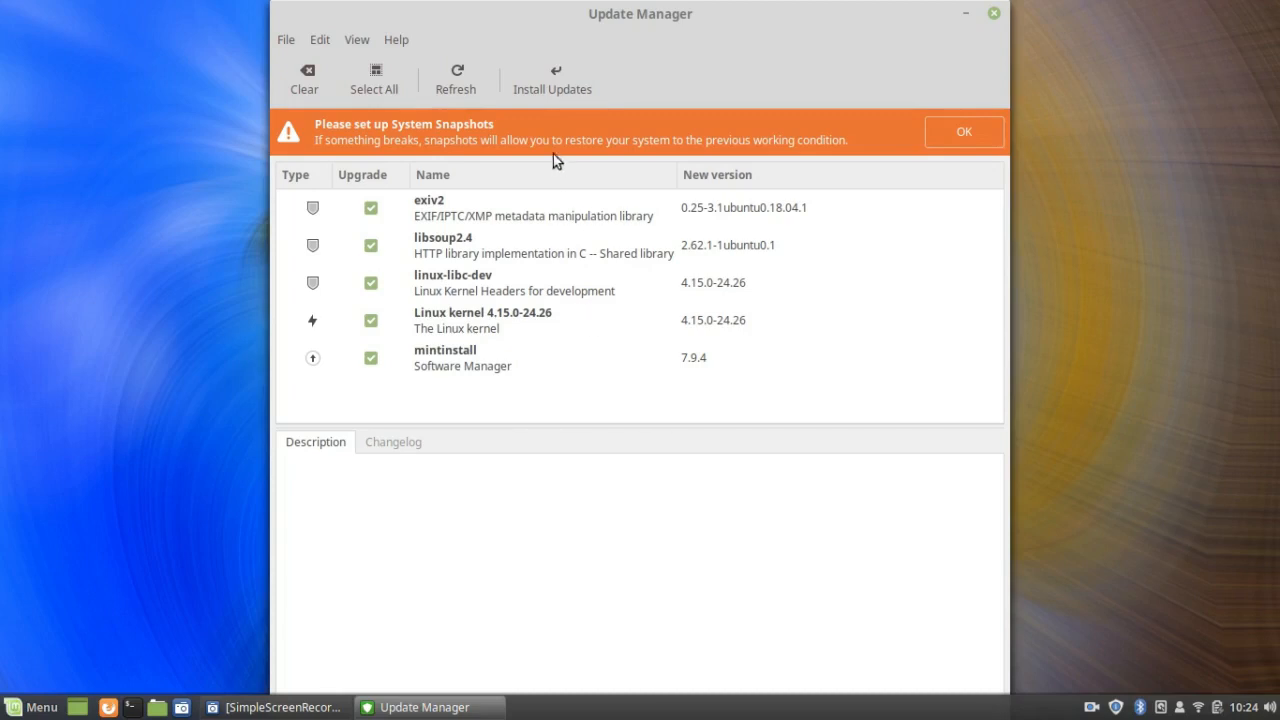
Install all selected updates and authorize the installation by entering the account password
click(555, 88)
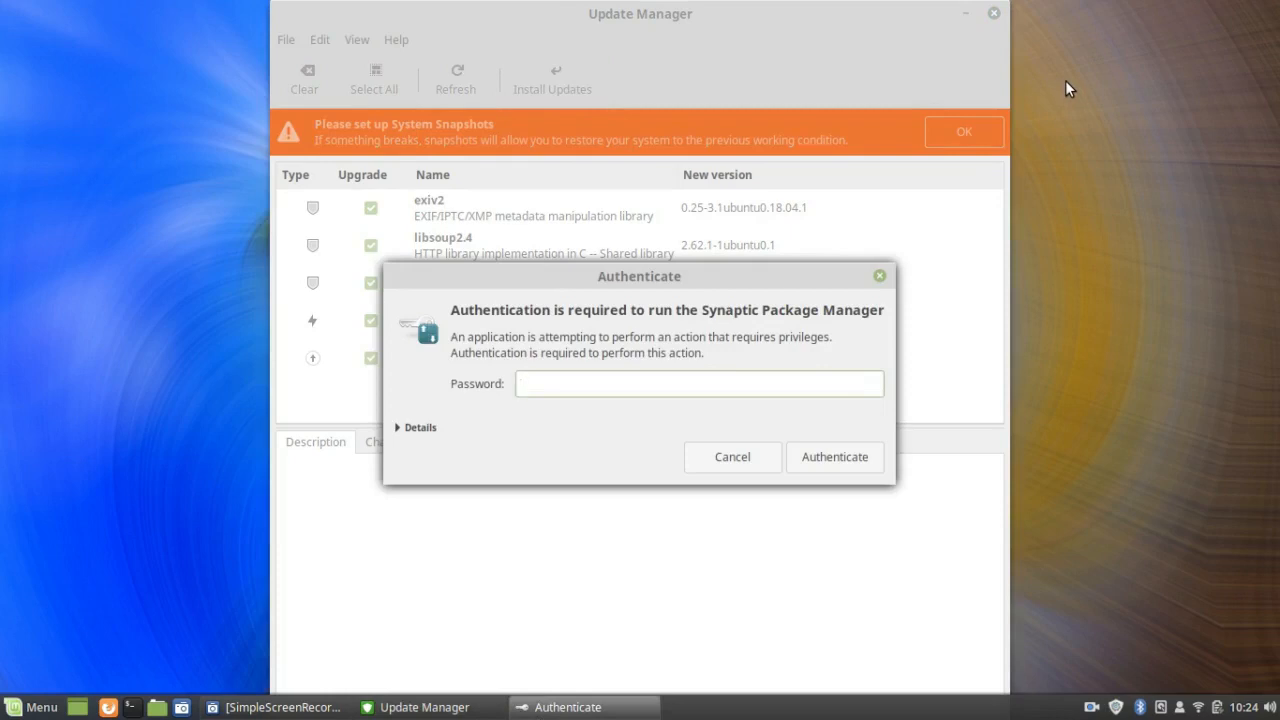
text(••••••••)
click(835, 460)
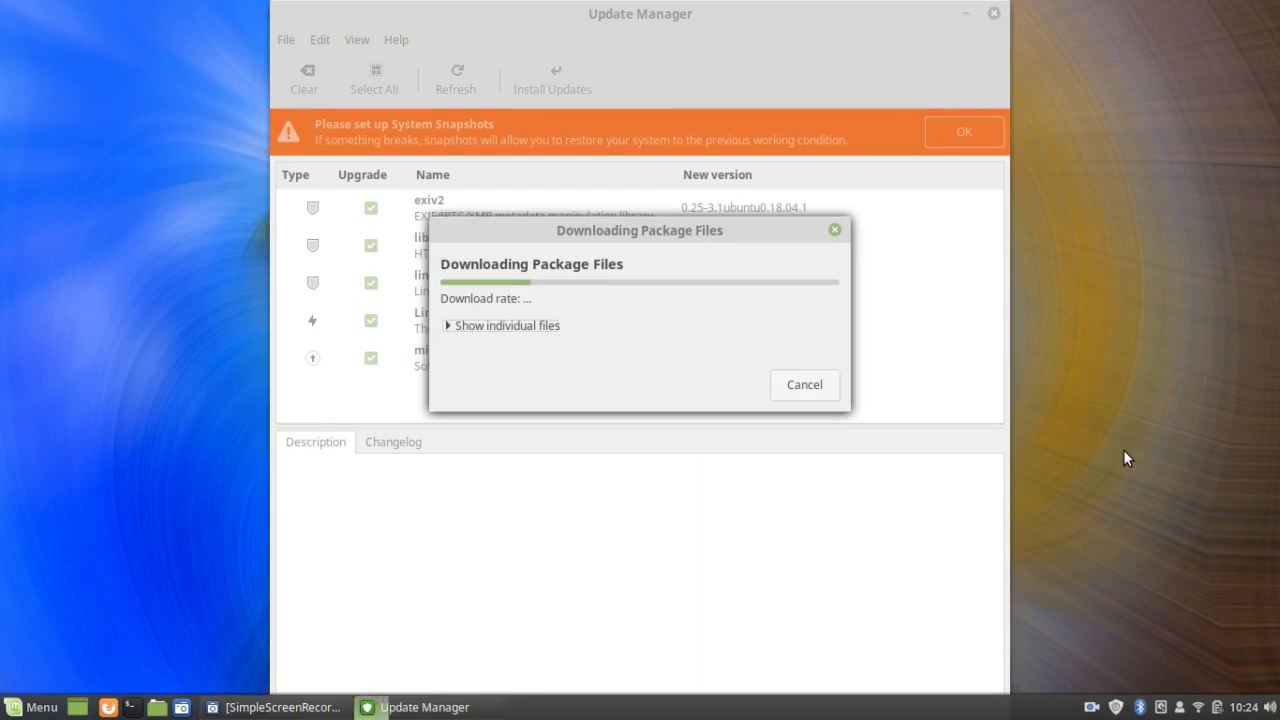
Expand the download and installation details, and close the update windows once the changes are applied
click(471, 327)
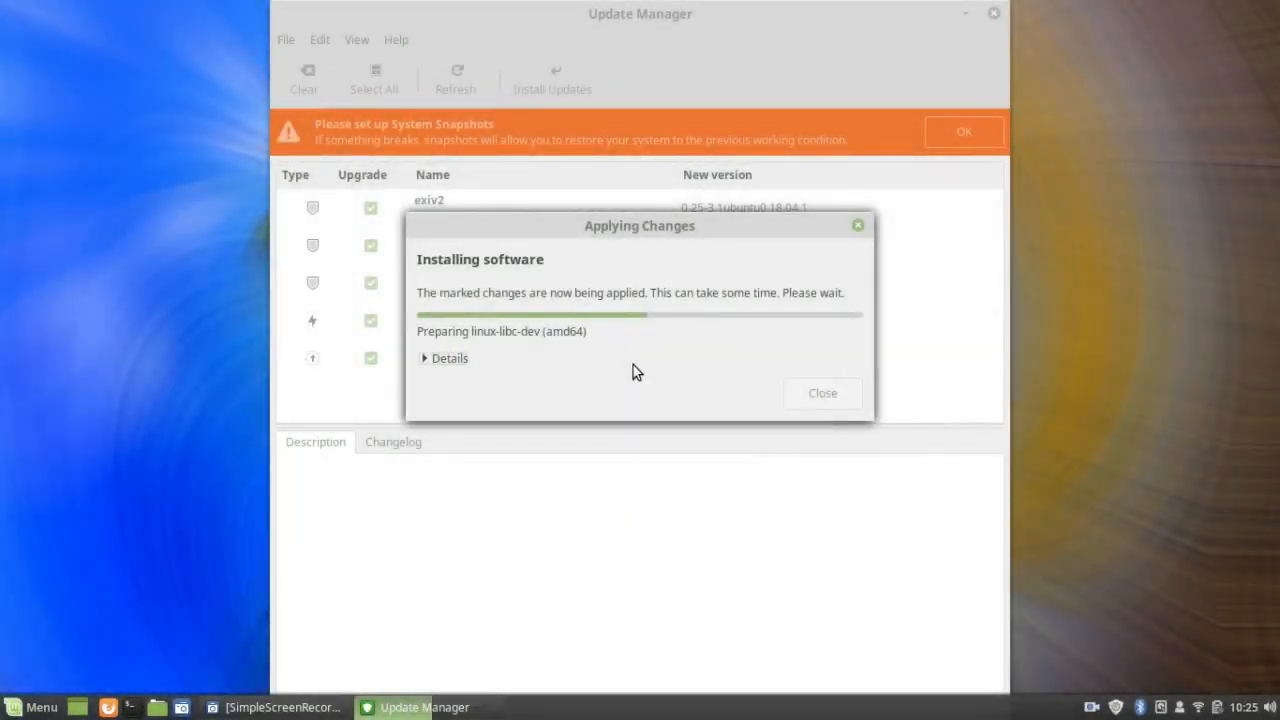
click(426, 360)
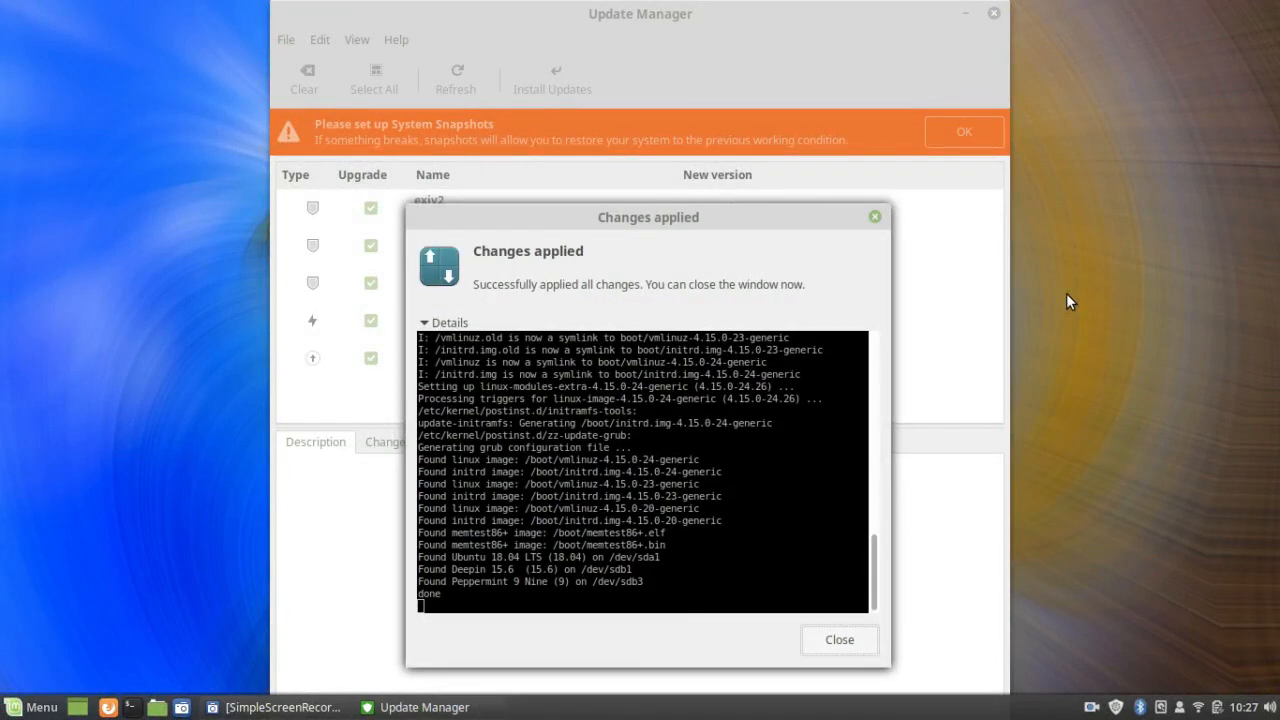
click(840, 641)
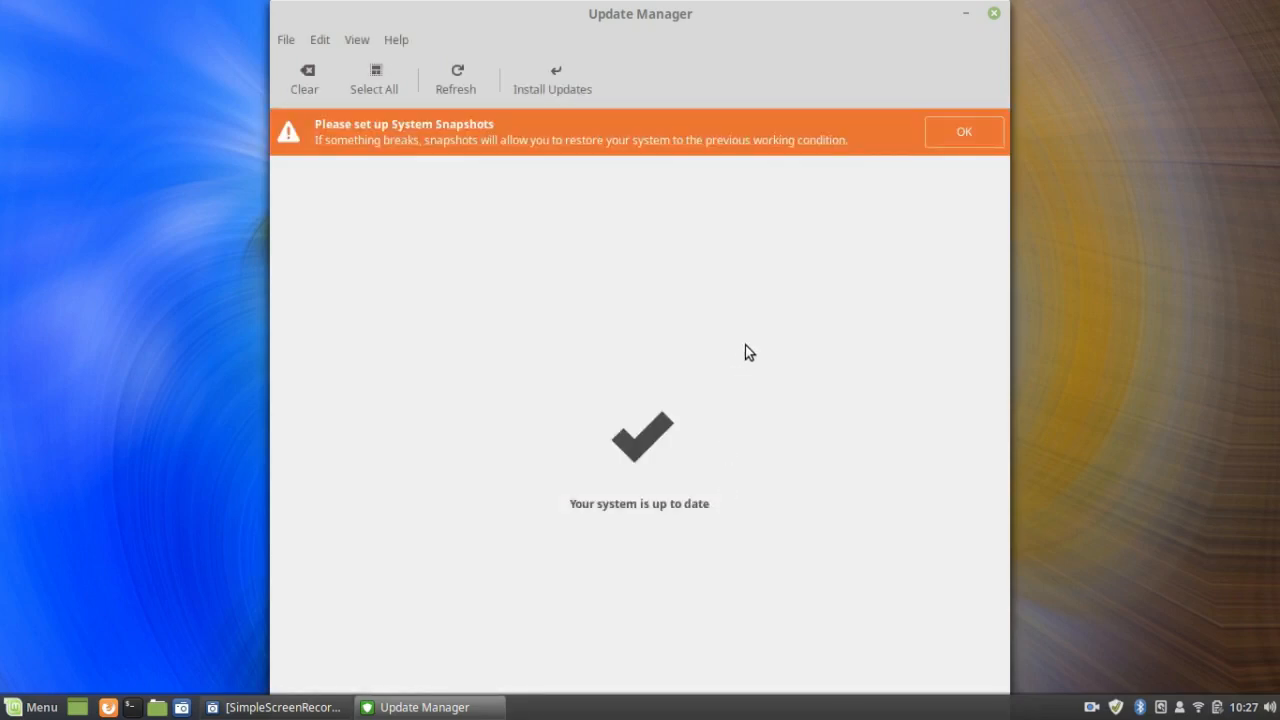
click(995, 15)
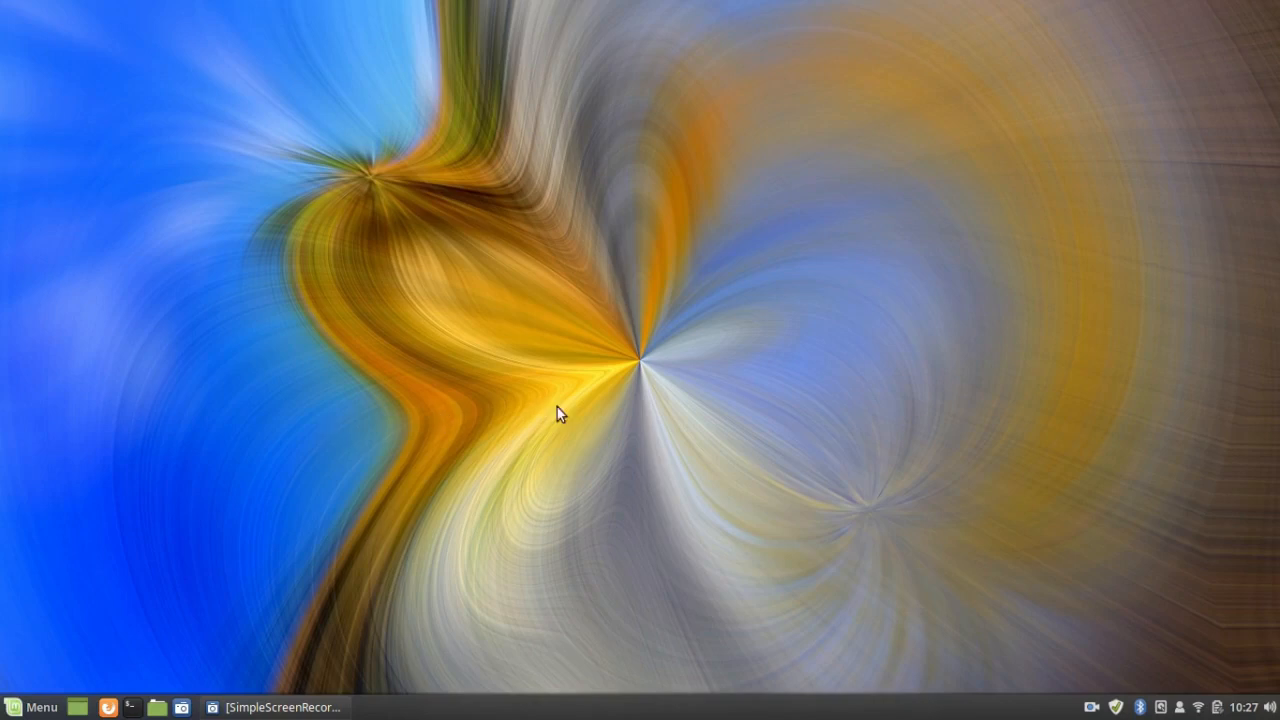
Try Manuwatu from the Tara collection as the desktop background and switch back to Abstraction
right_click(714, 377)
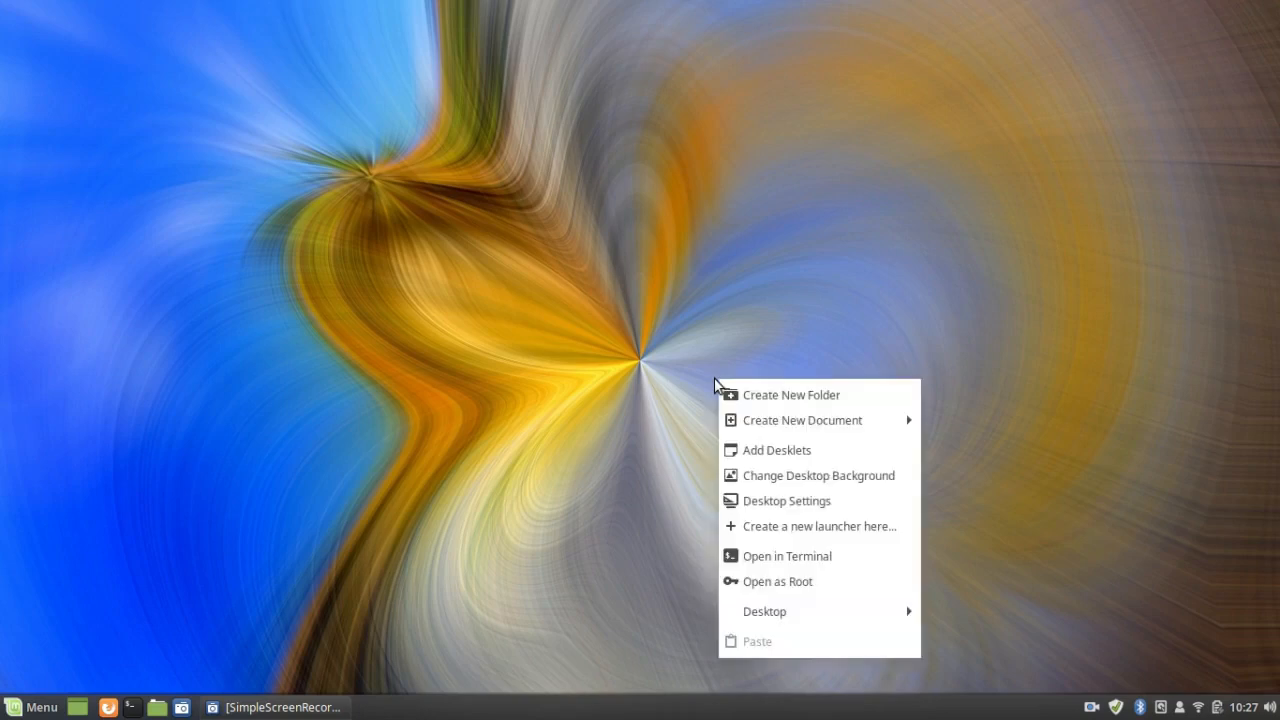
click(730, 476)
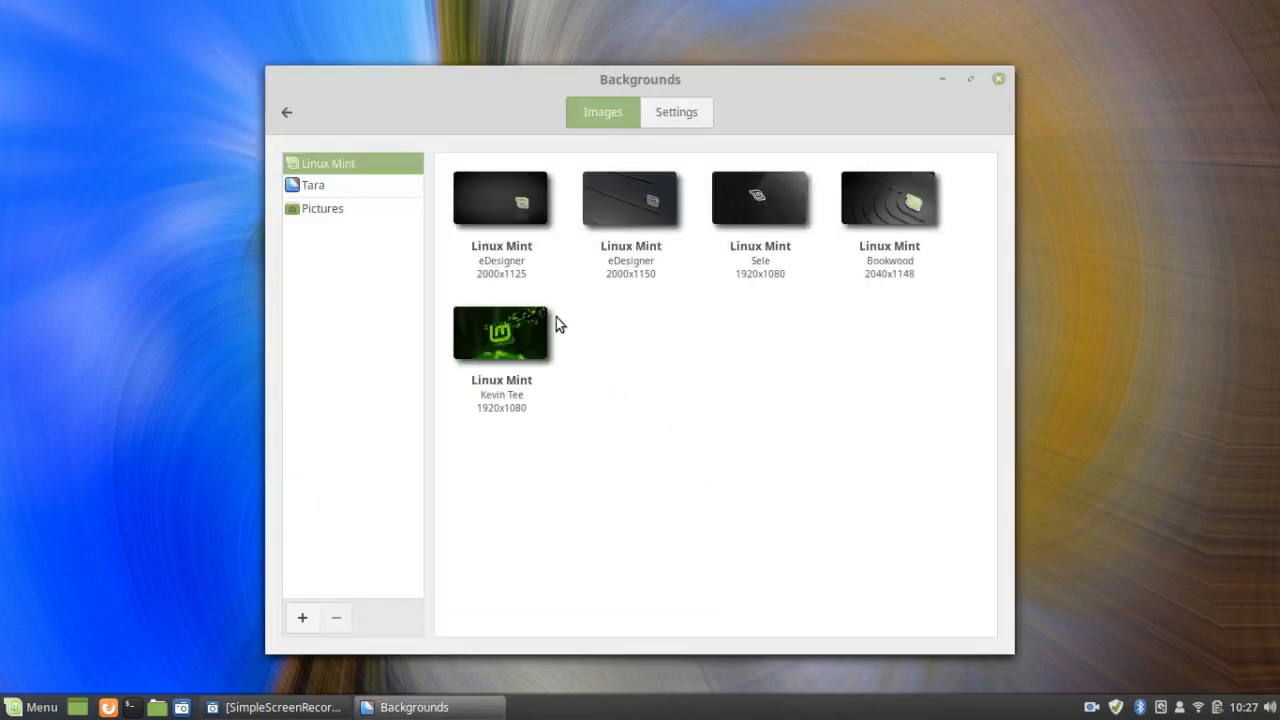
click(314, 194)
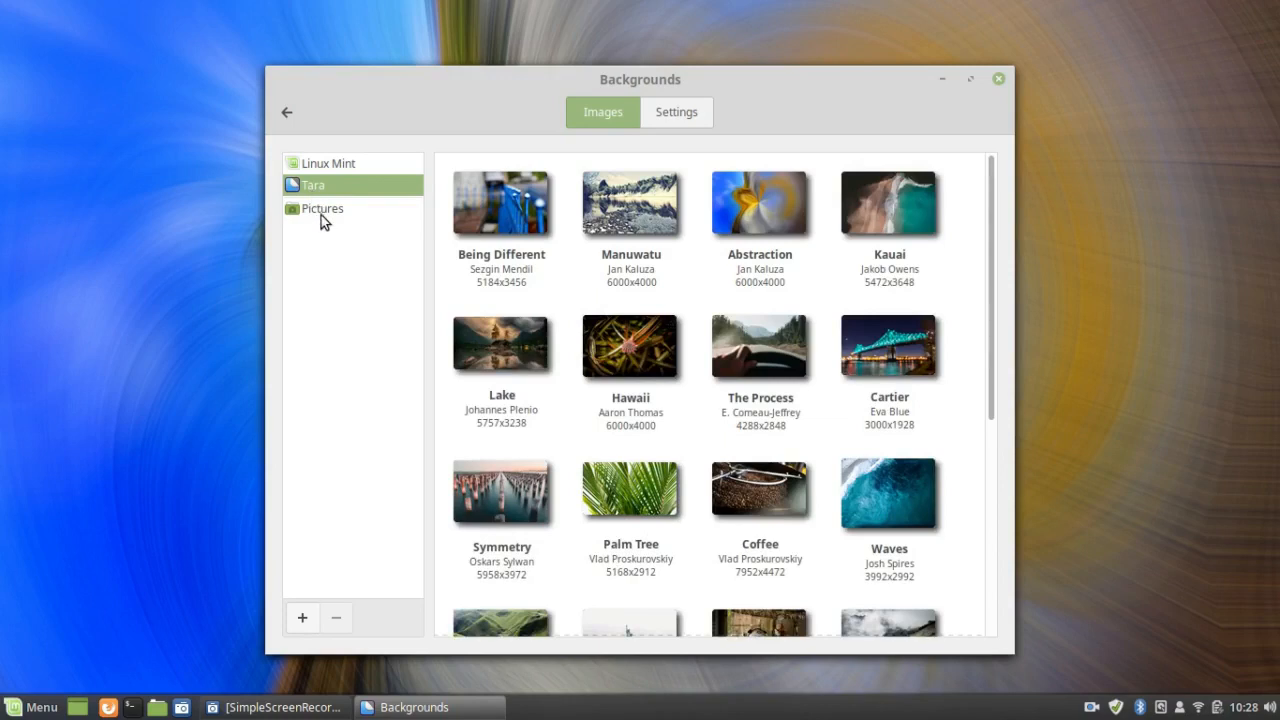
click(627, 217)
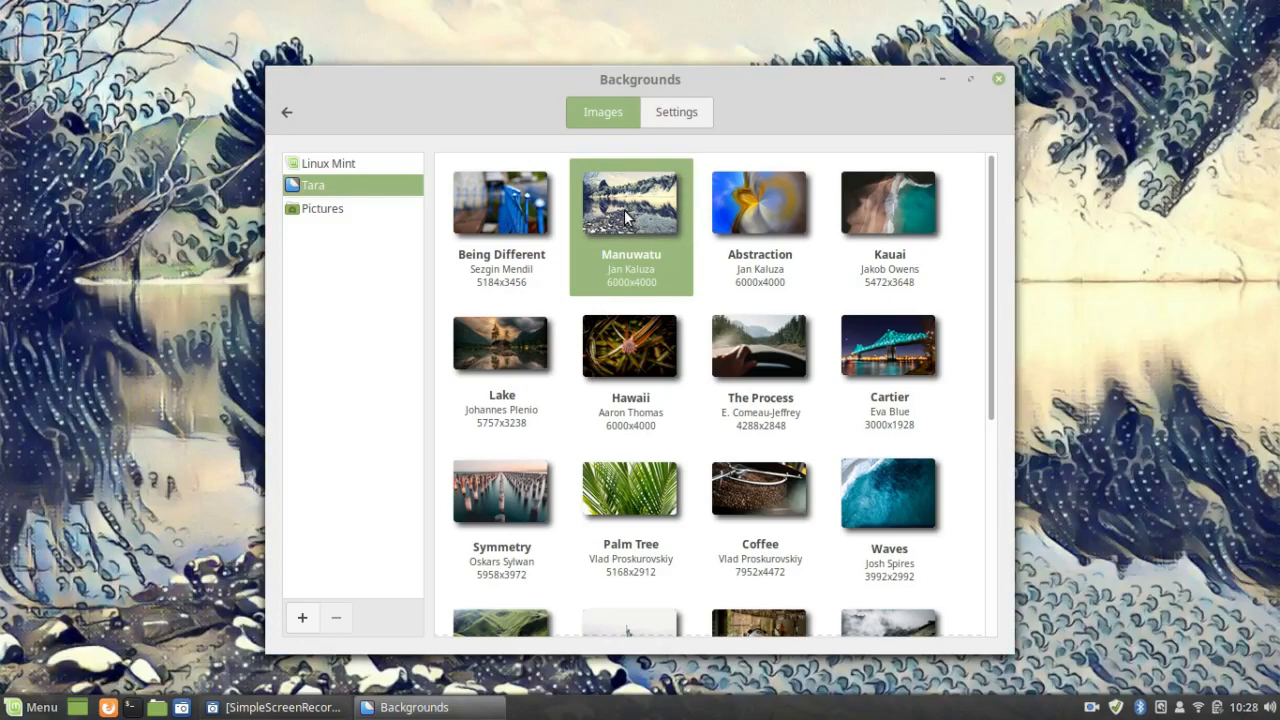
click(749, 202)
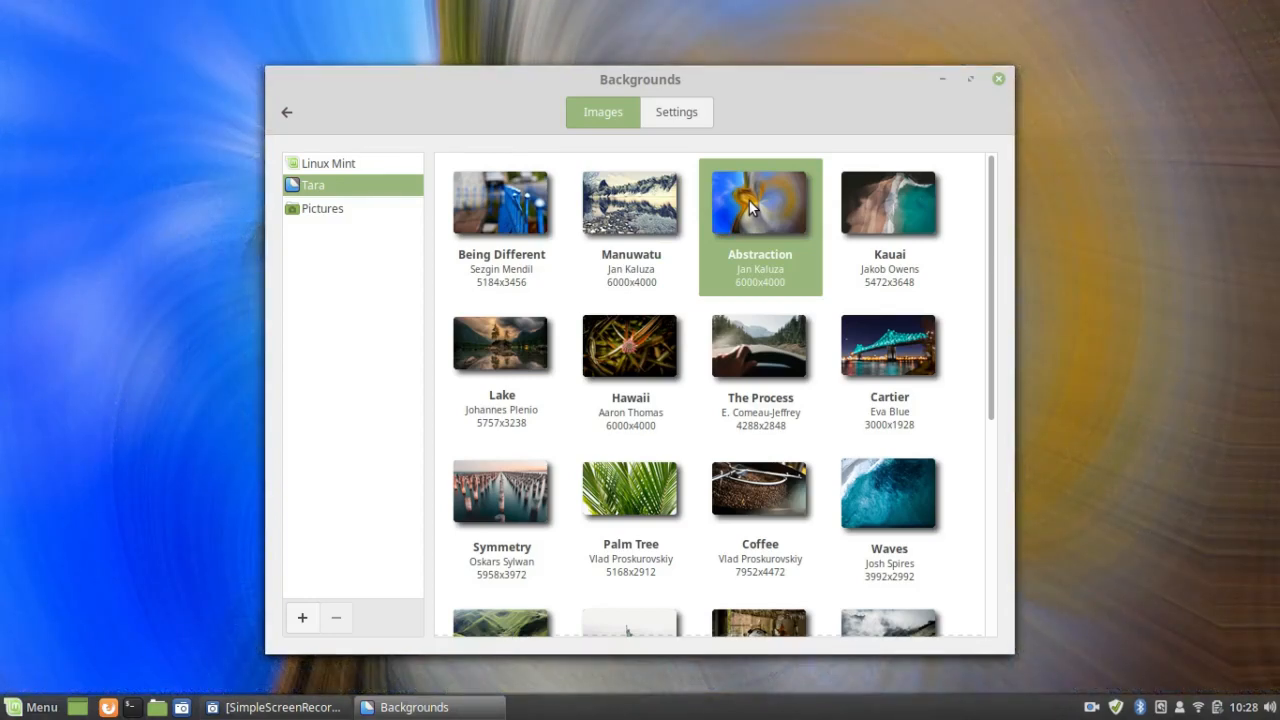
click(999, 79)
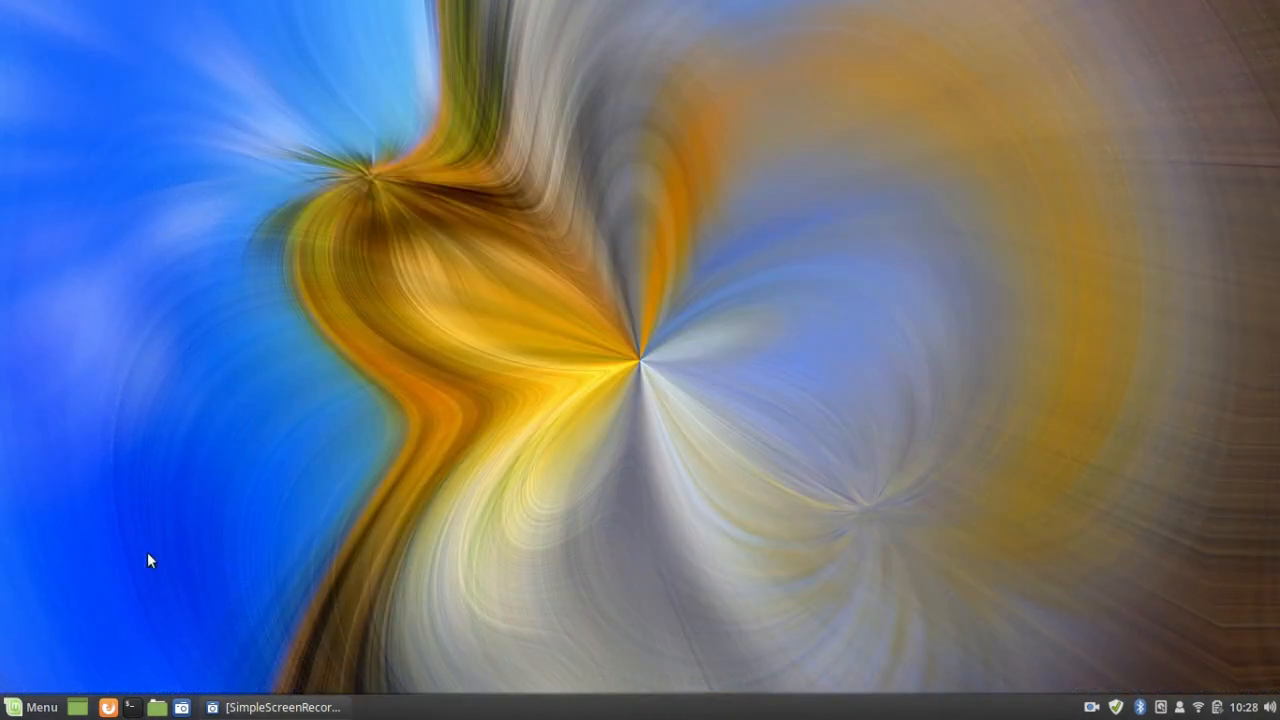
Add Calculator and Character Map from the Accessories category to the application menu's favorites
click(20, 708)
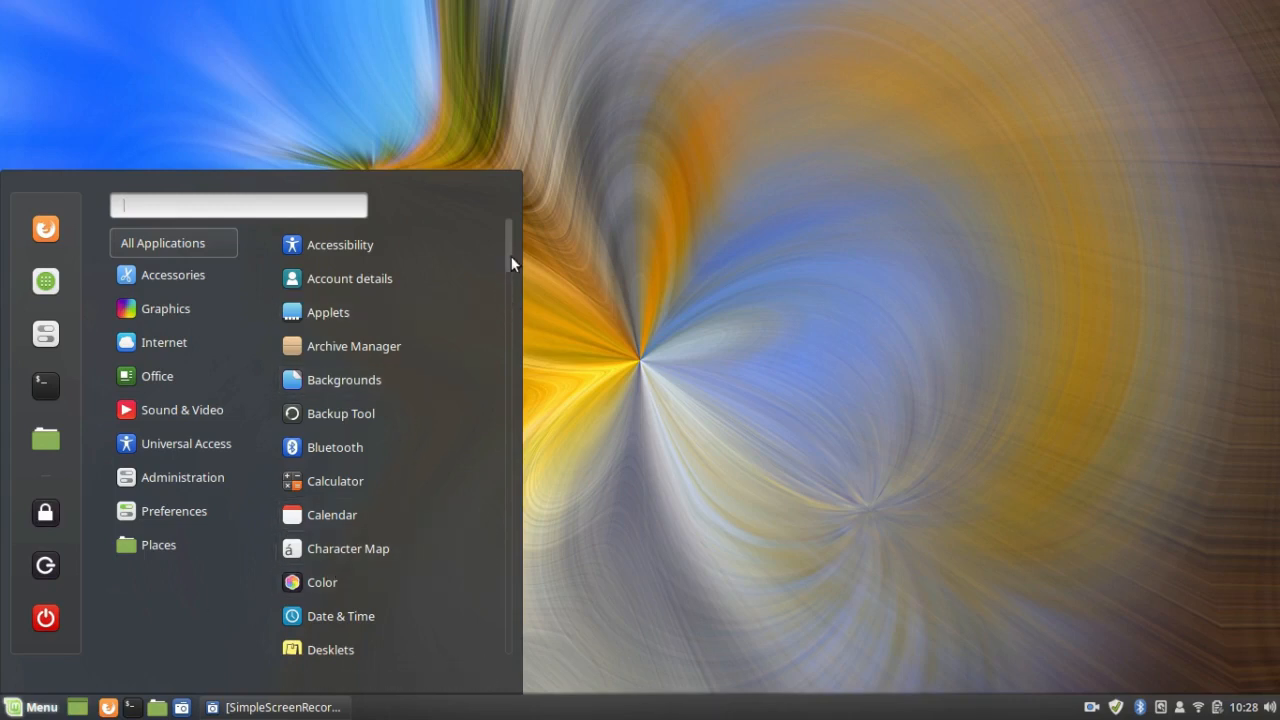
drag(511, 256, 506, 218)
mouse_move(111, 387)
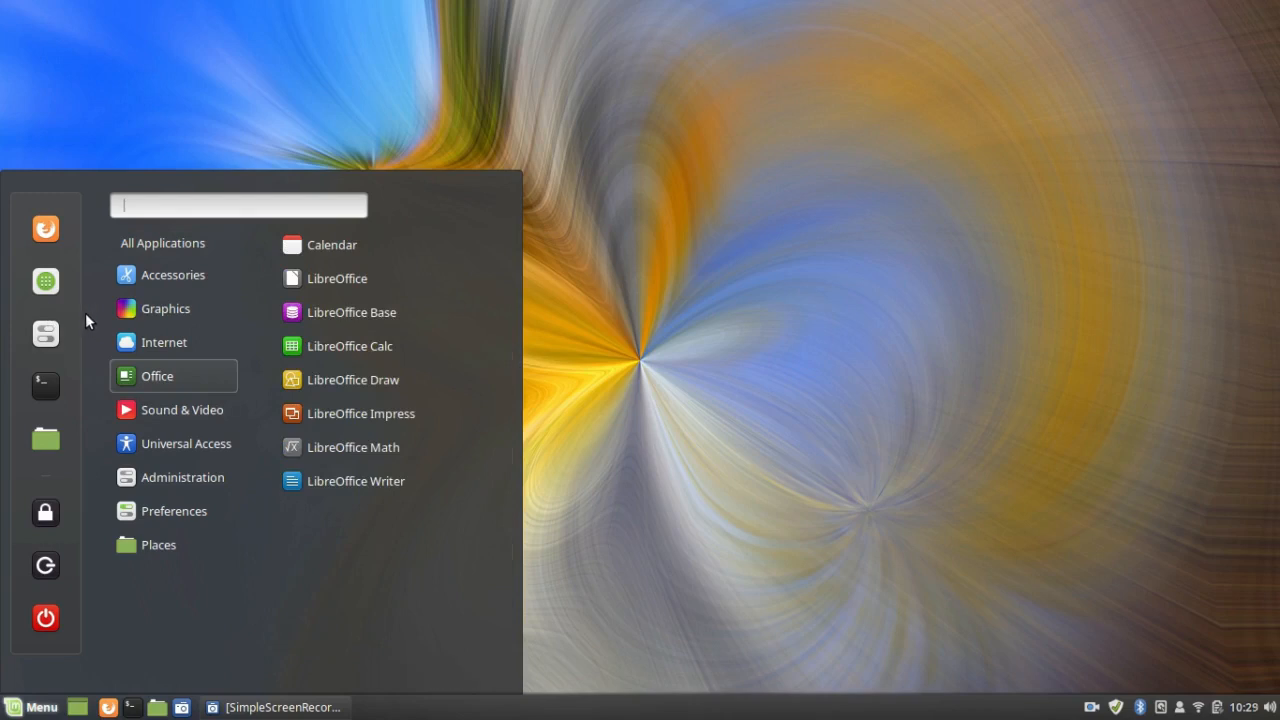
mouse_move(128, 278)
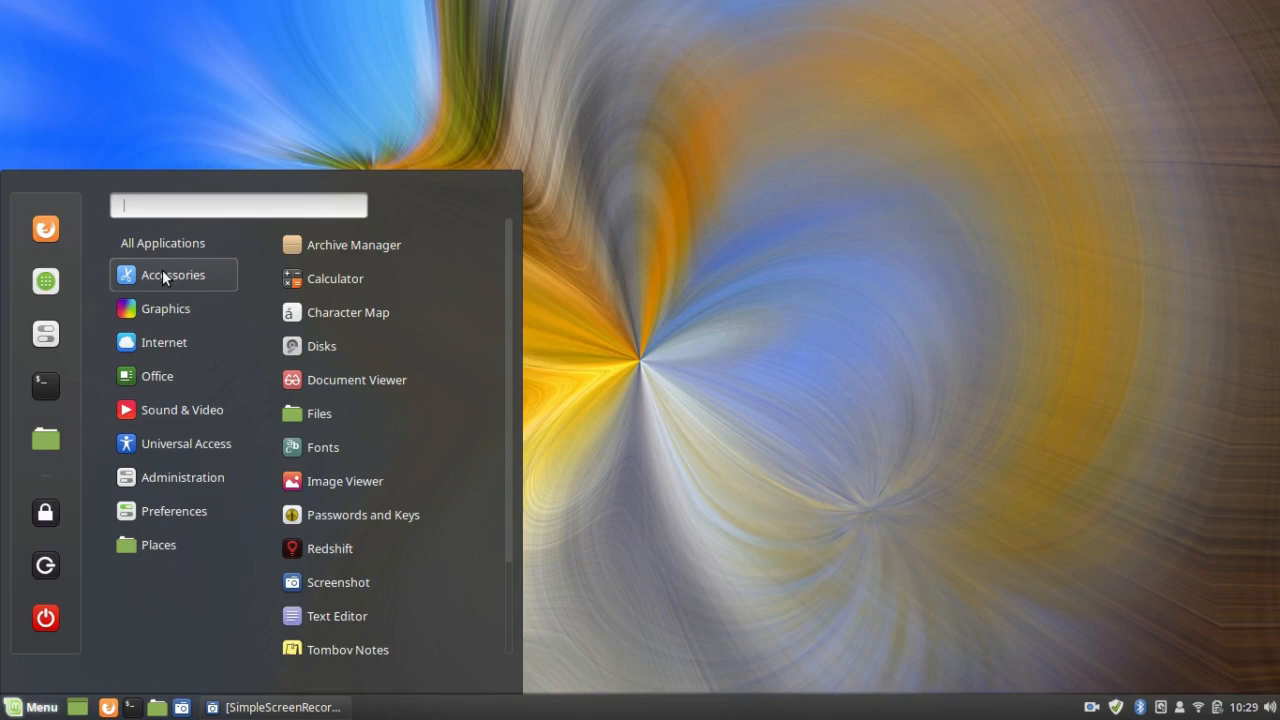
right_click(327, 284)
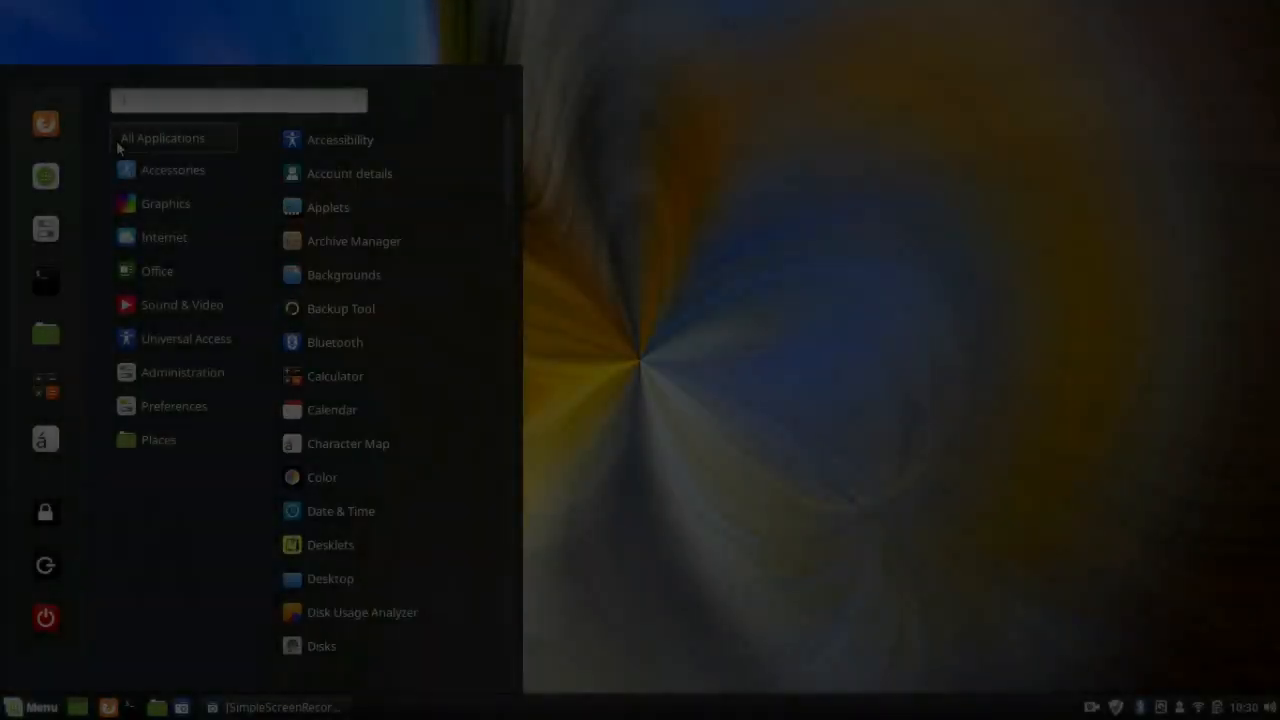
mouse_move(166, 172)
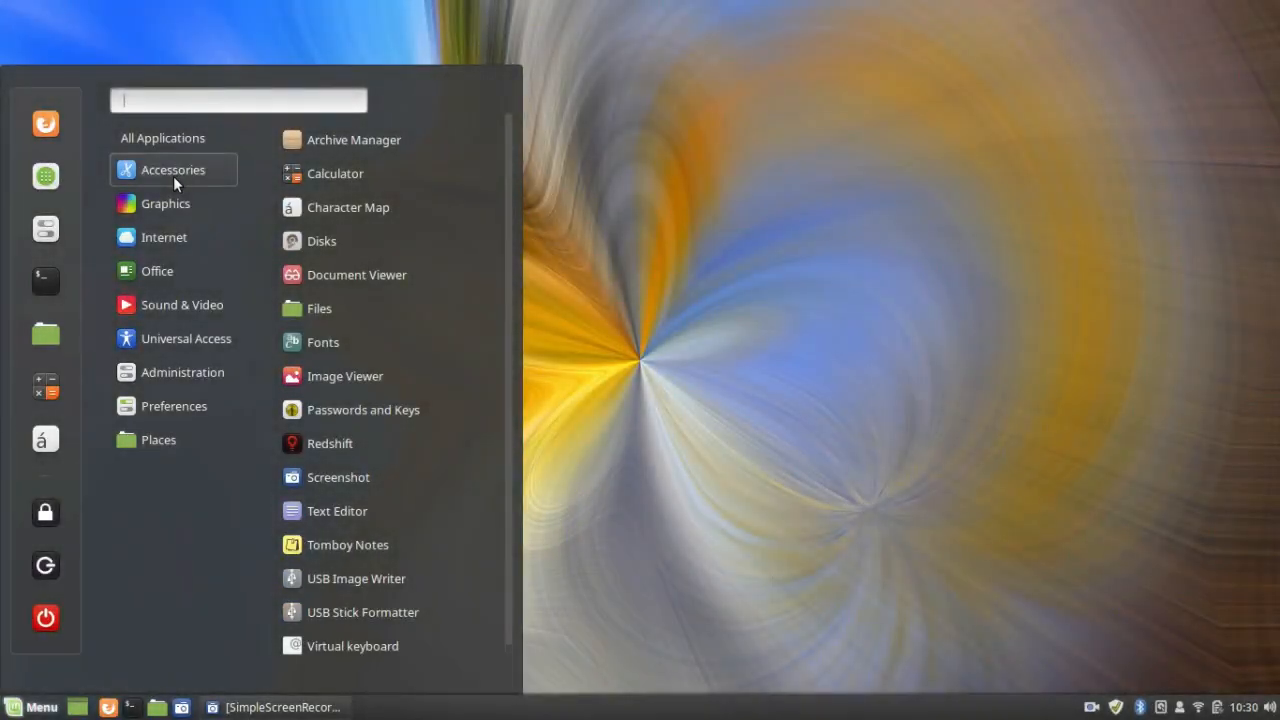
click(33, 707)
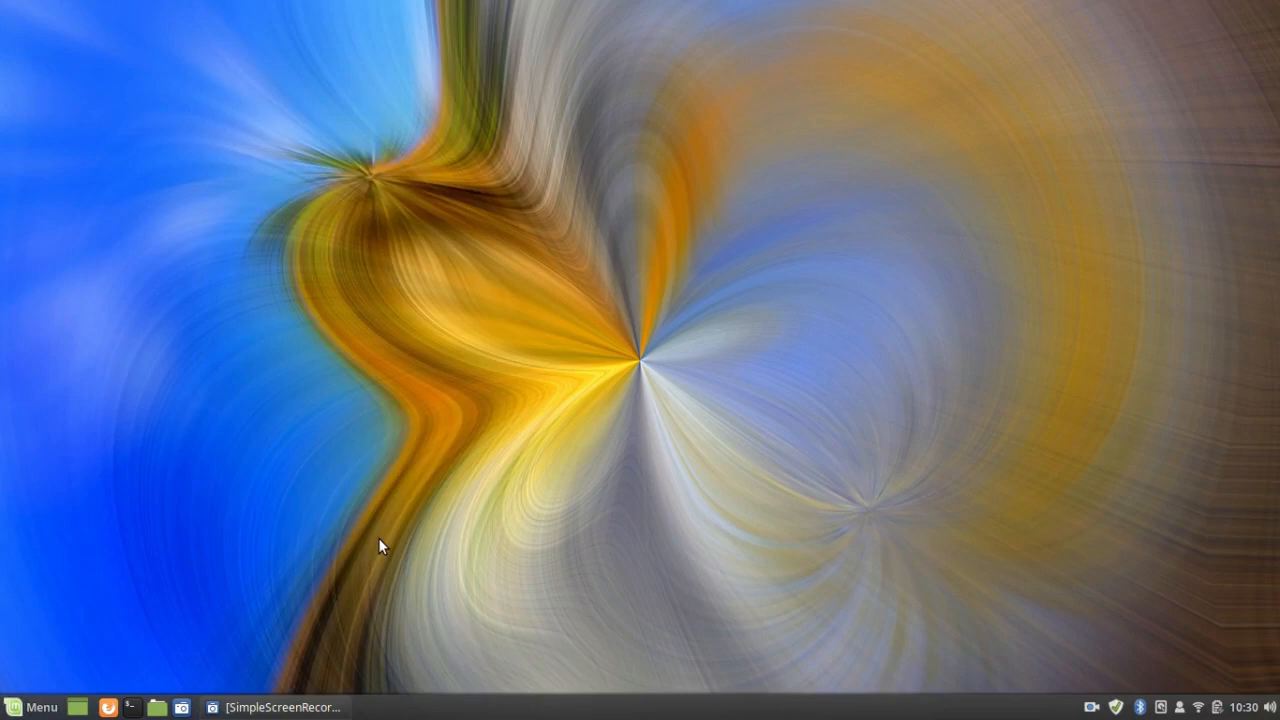
Move the desktop panel to the left edge of the screen
right_click(531, 713)
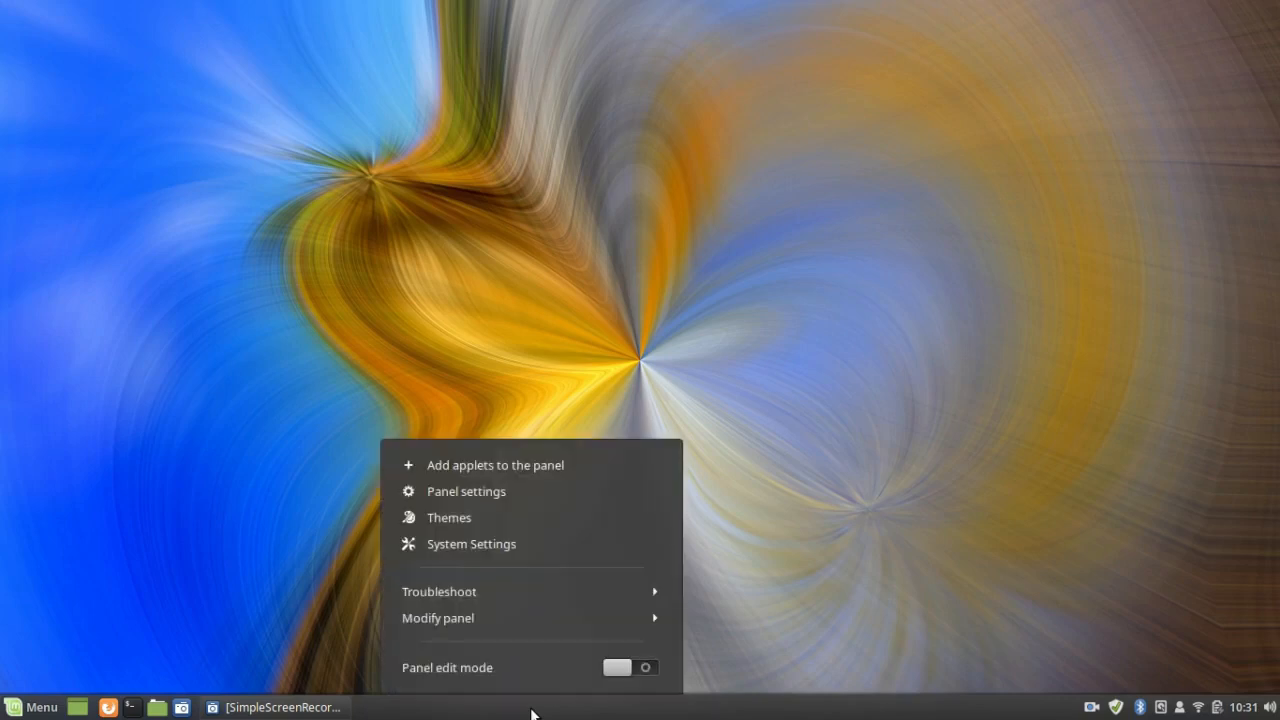
click(468, 619)
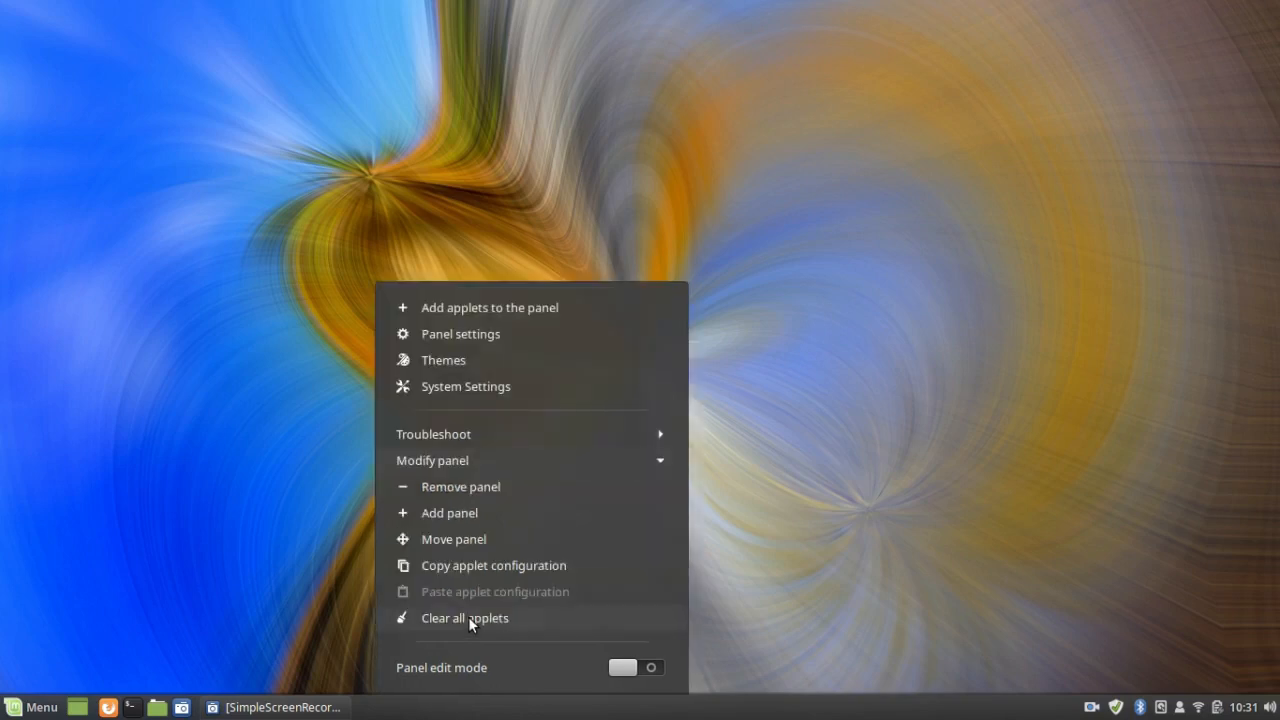
click(462, 540)
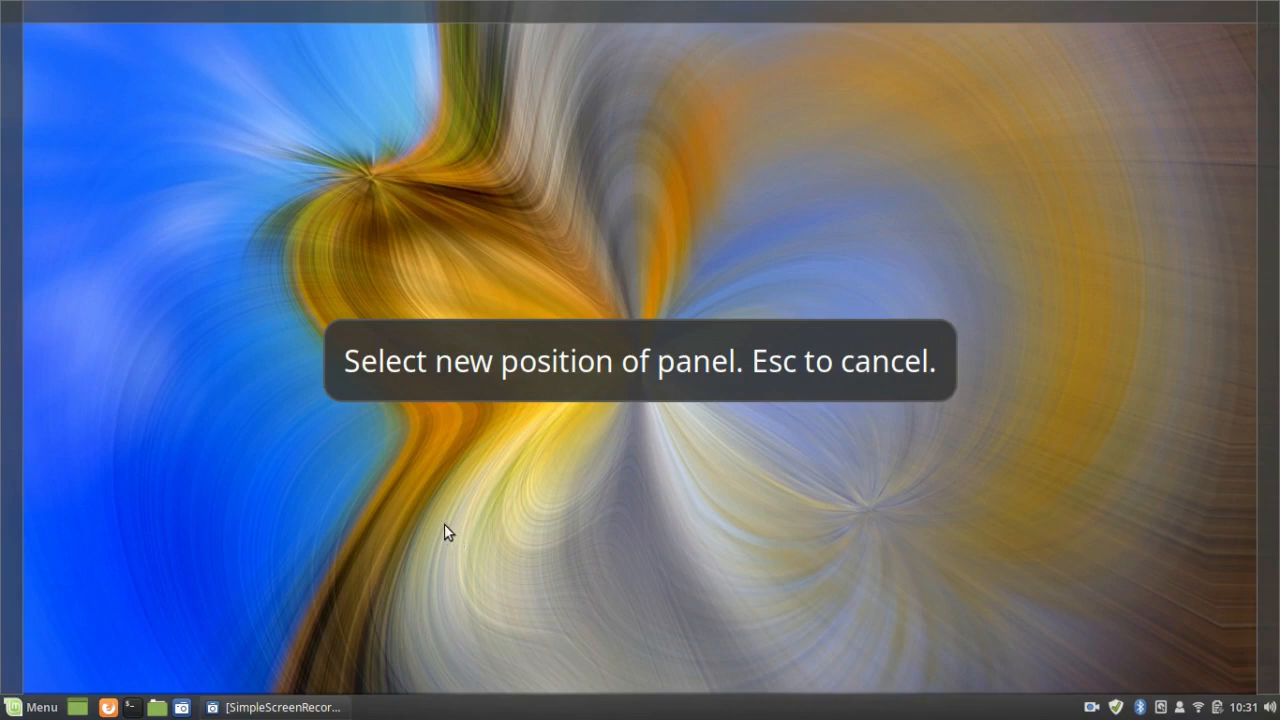
click(11, 277)
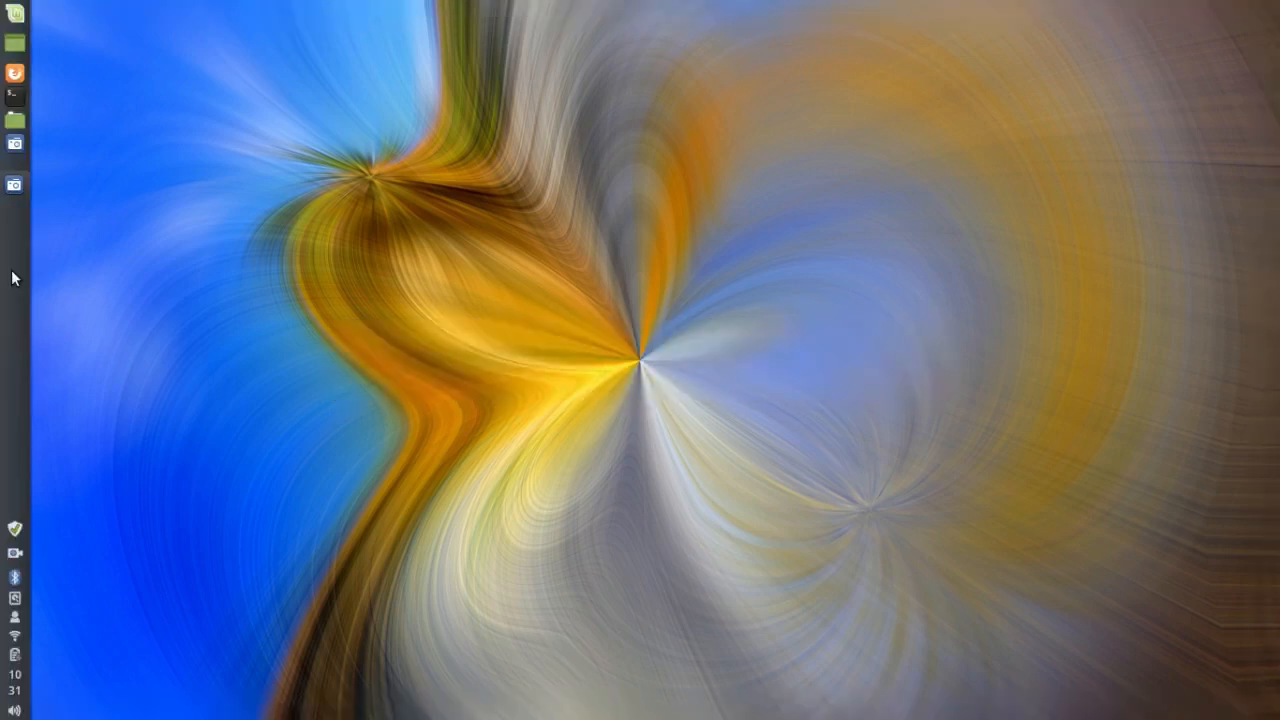
Move the desktop panel to the top edge of the screen and minimize the SimpleScreenRecorder window
right_click(12, 278)
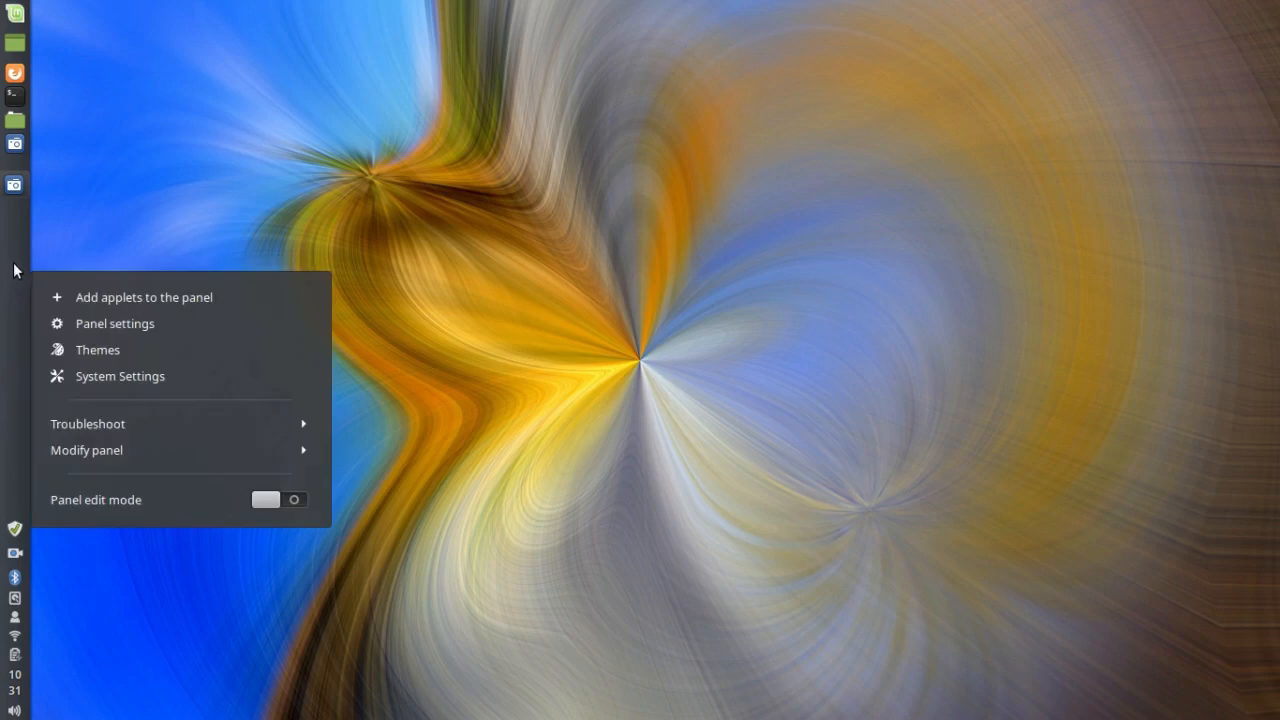
click(120, 457)
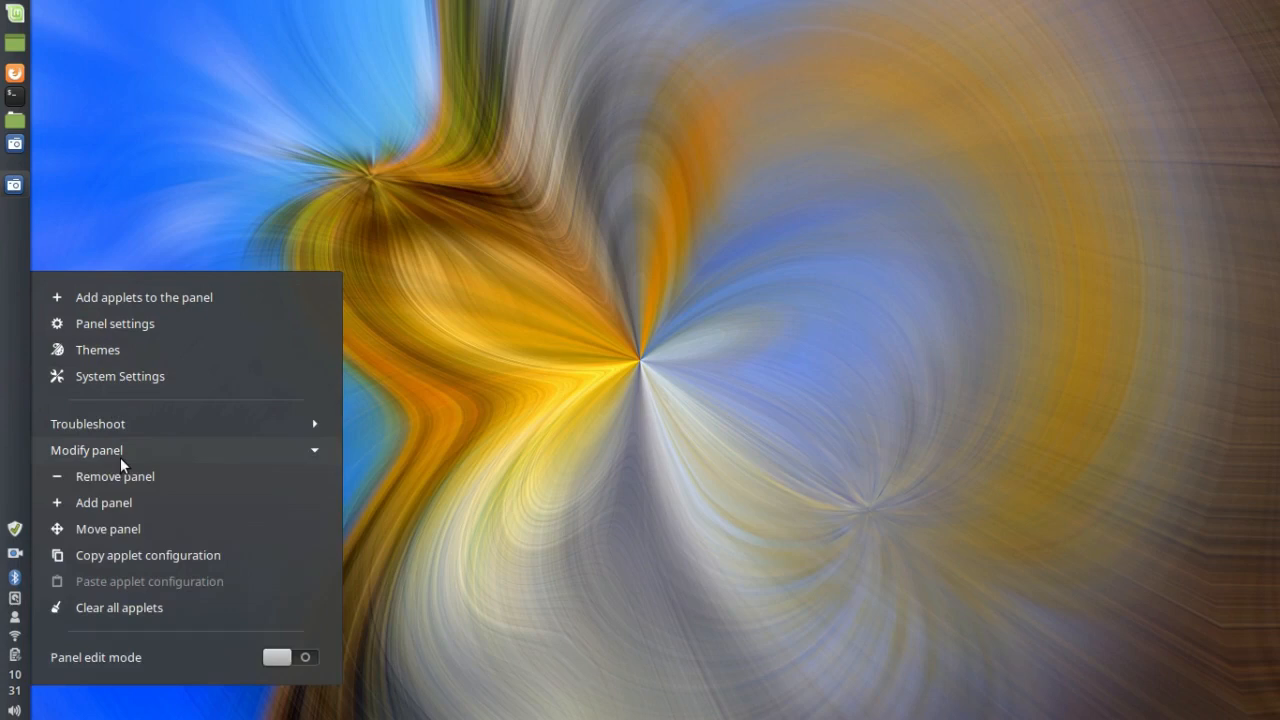
click(116, 528)
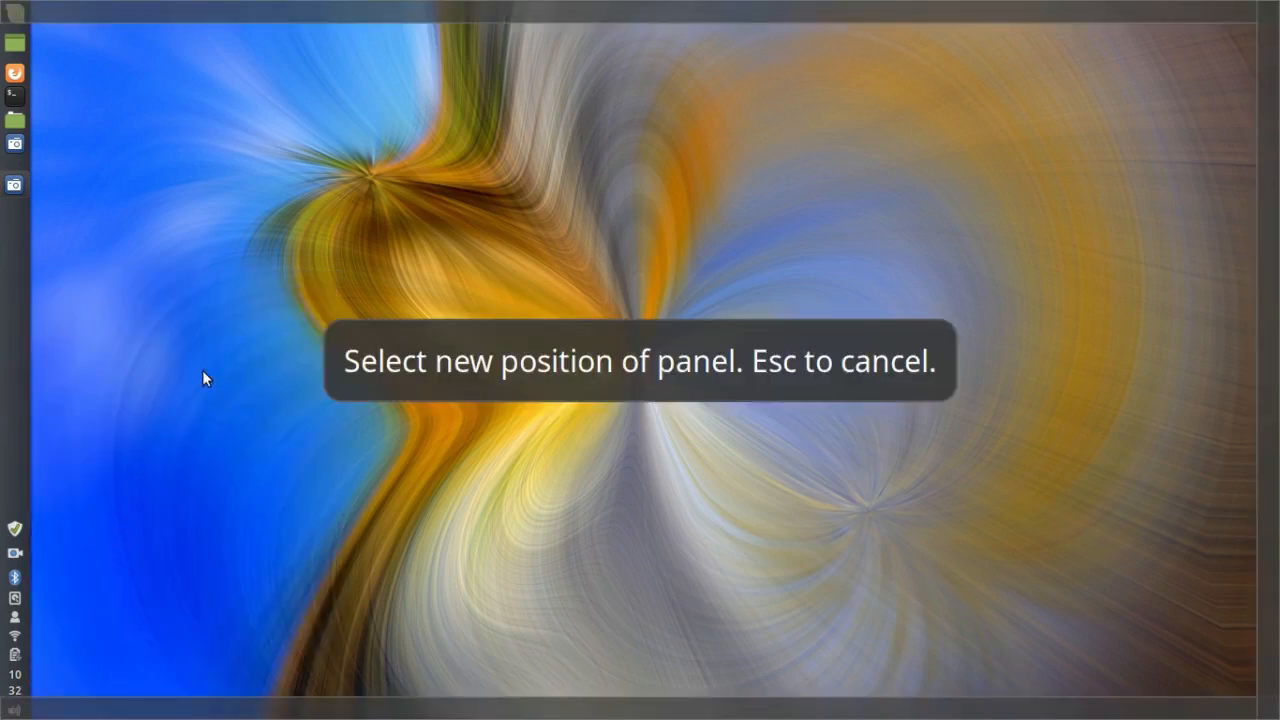
click(246, 14)
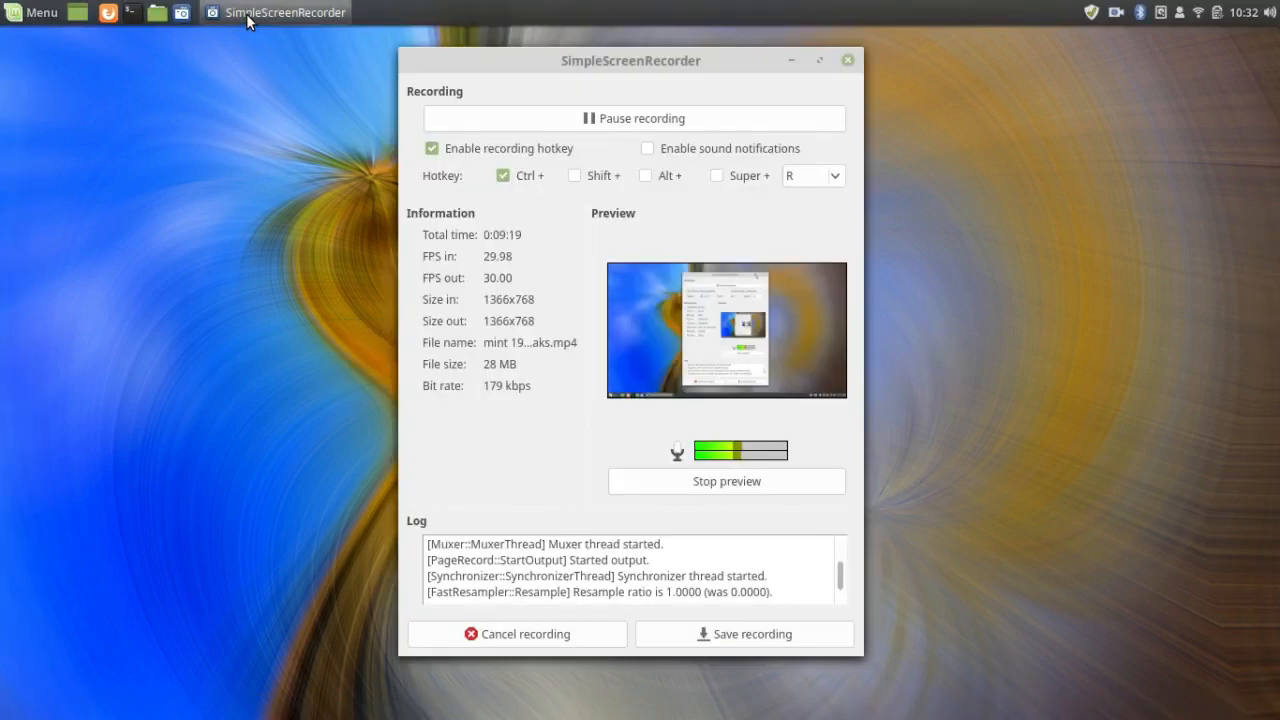
mouse_move(246, 14)
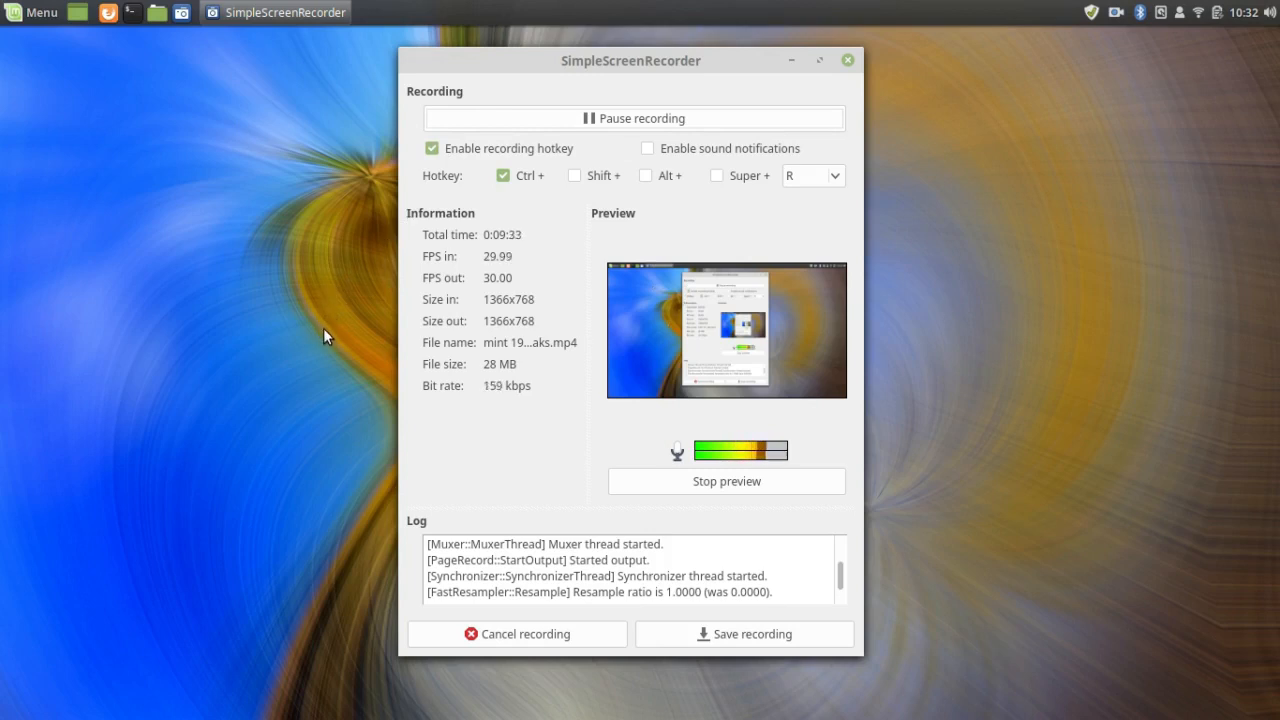
click(792, 61)
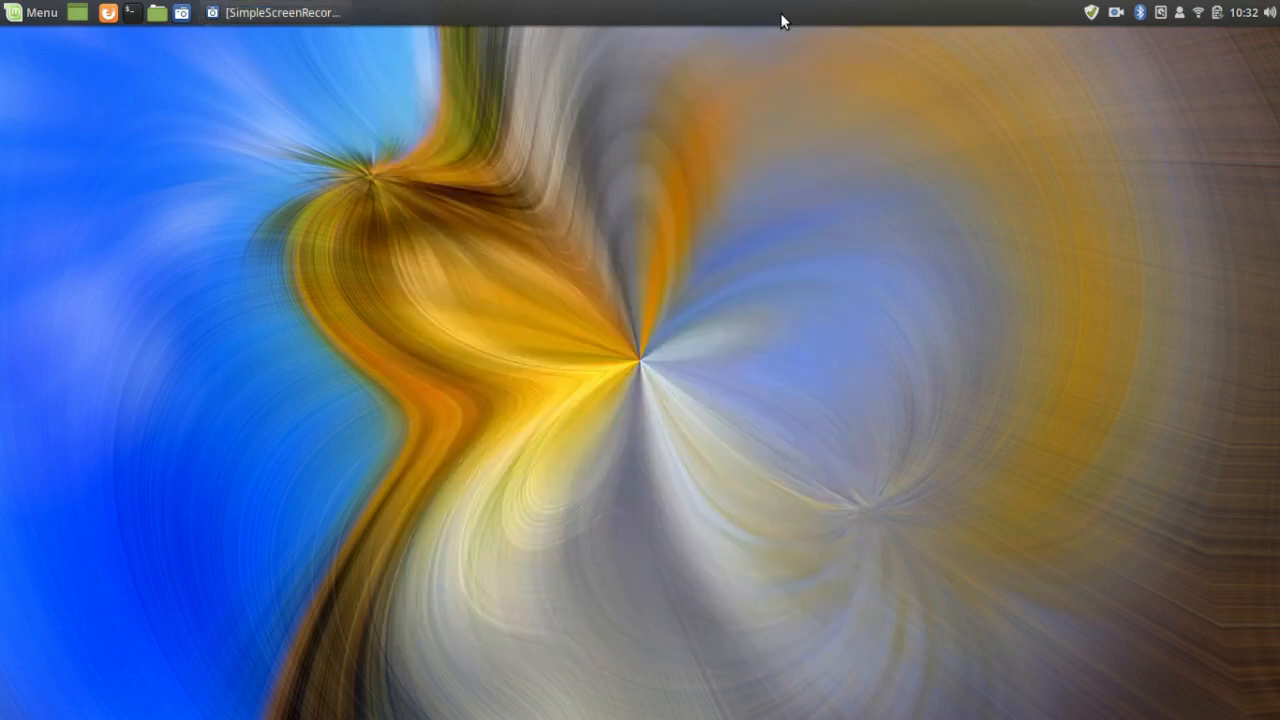
Move the desktop panel to the right edge of the screen
right_click(781, 14)
click(713, 205)
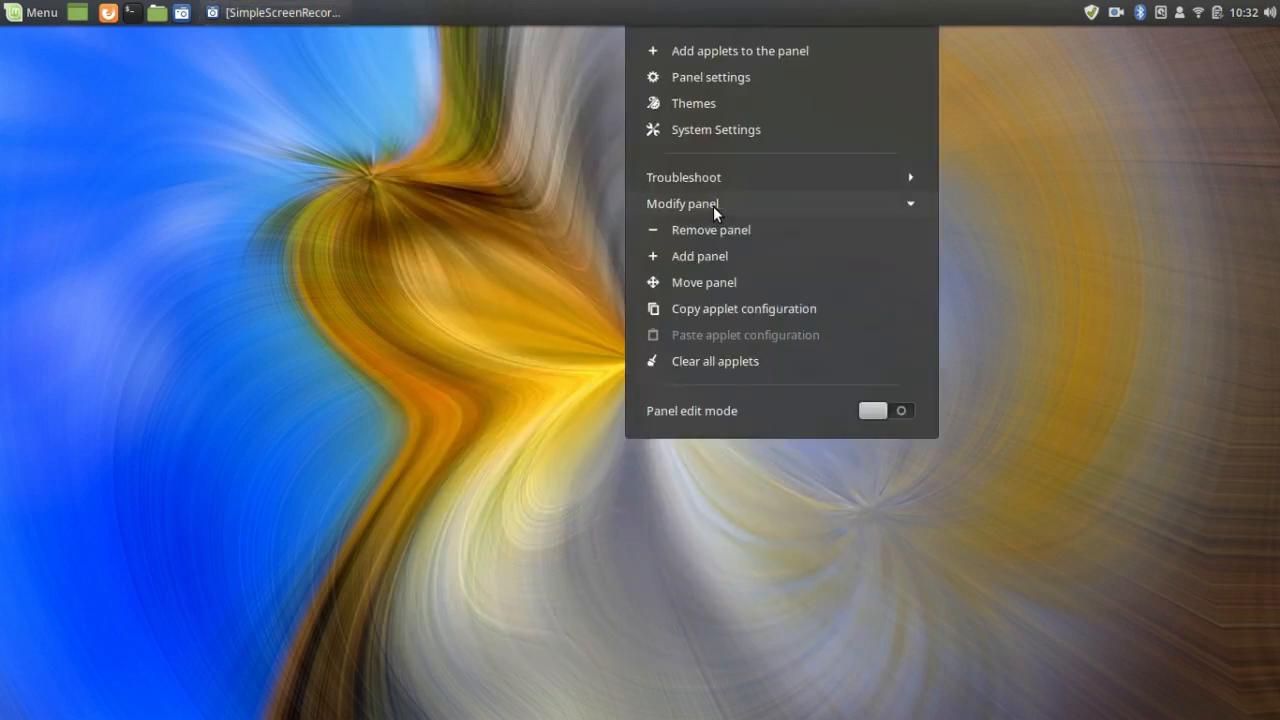
click(704, 284)
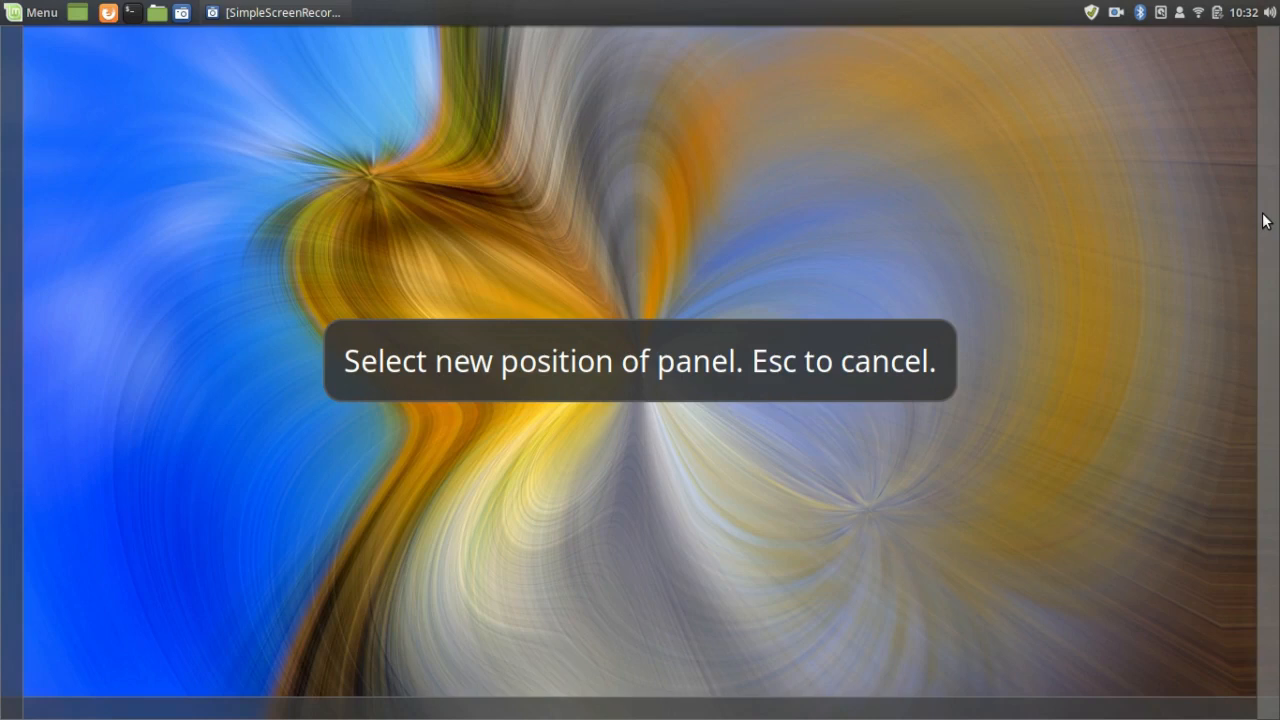
click(1266, 221)
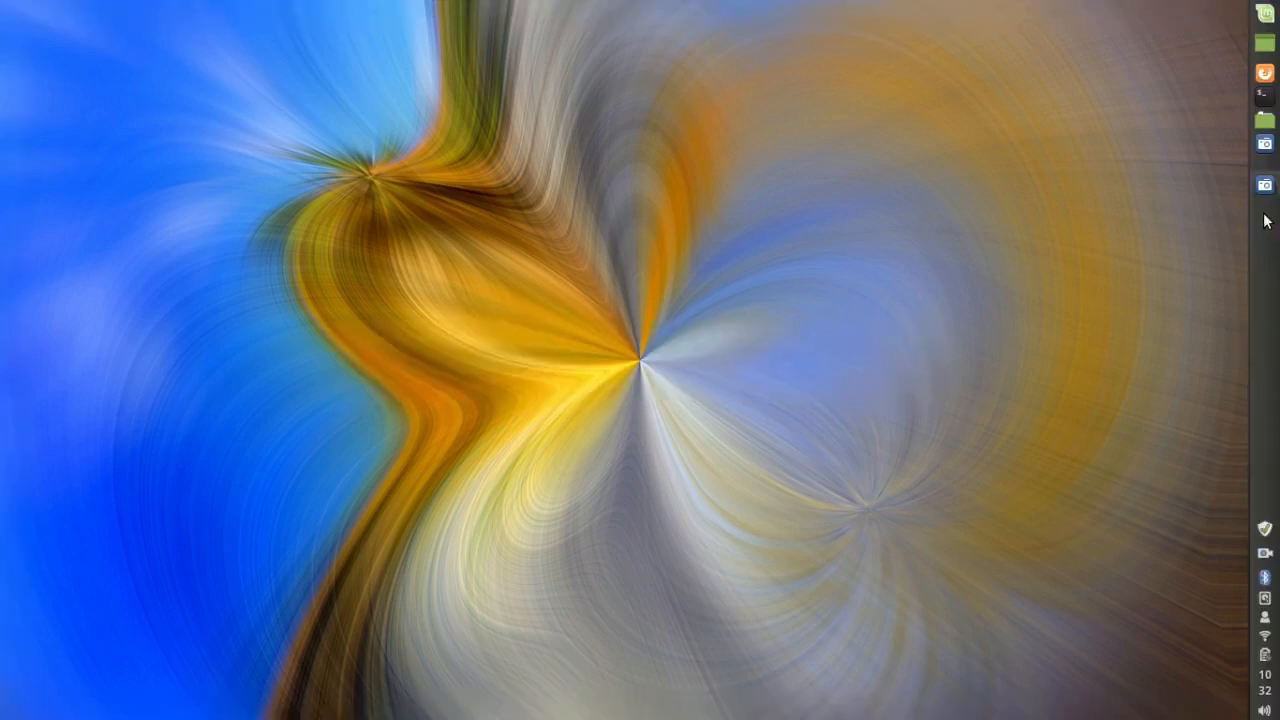
Move the desktop panel back to the bottom edge of the screen
right_click(1257, 268)
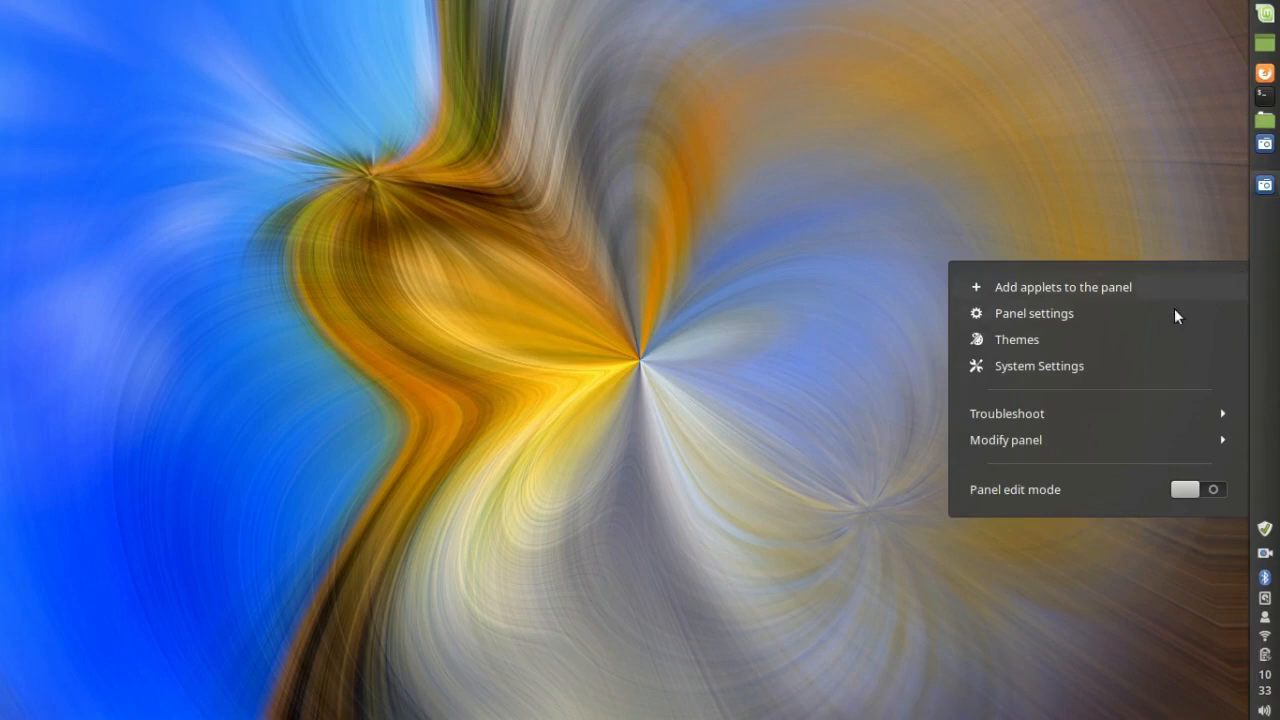
click(1014, 434)
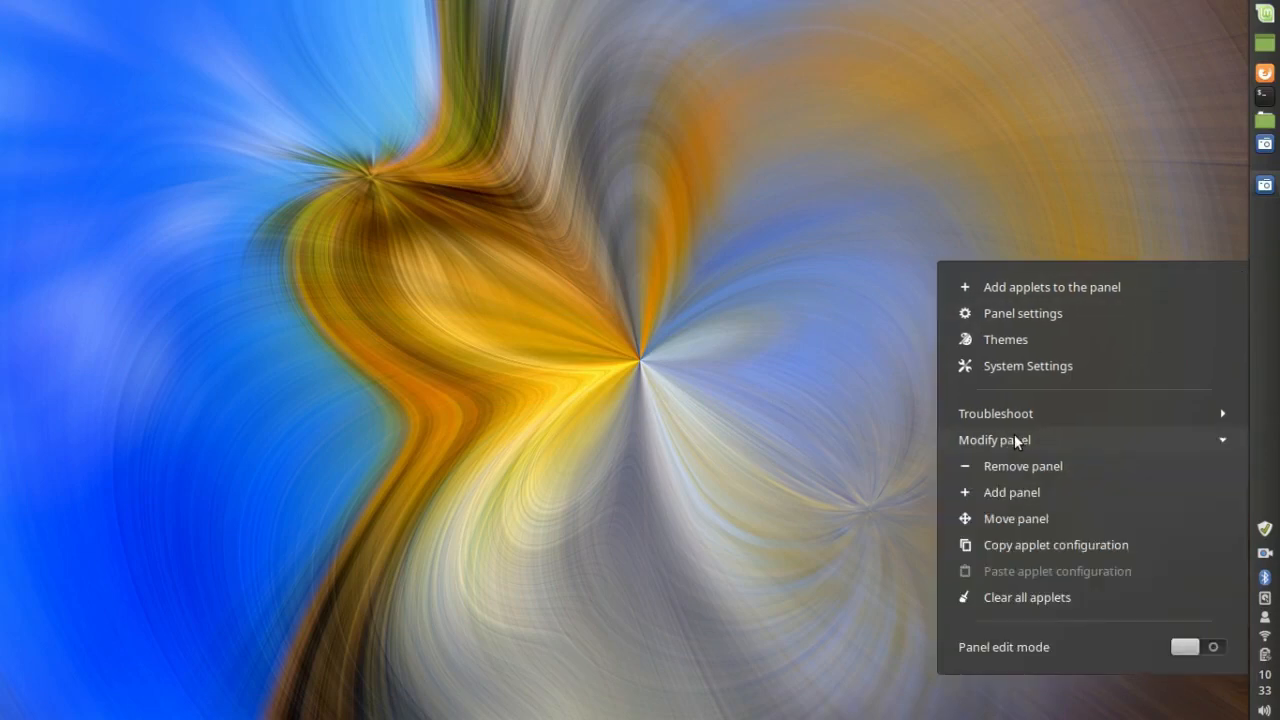
click(991, 520)
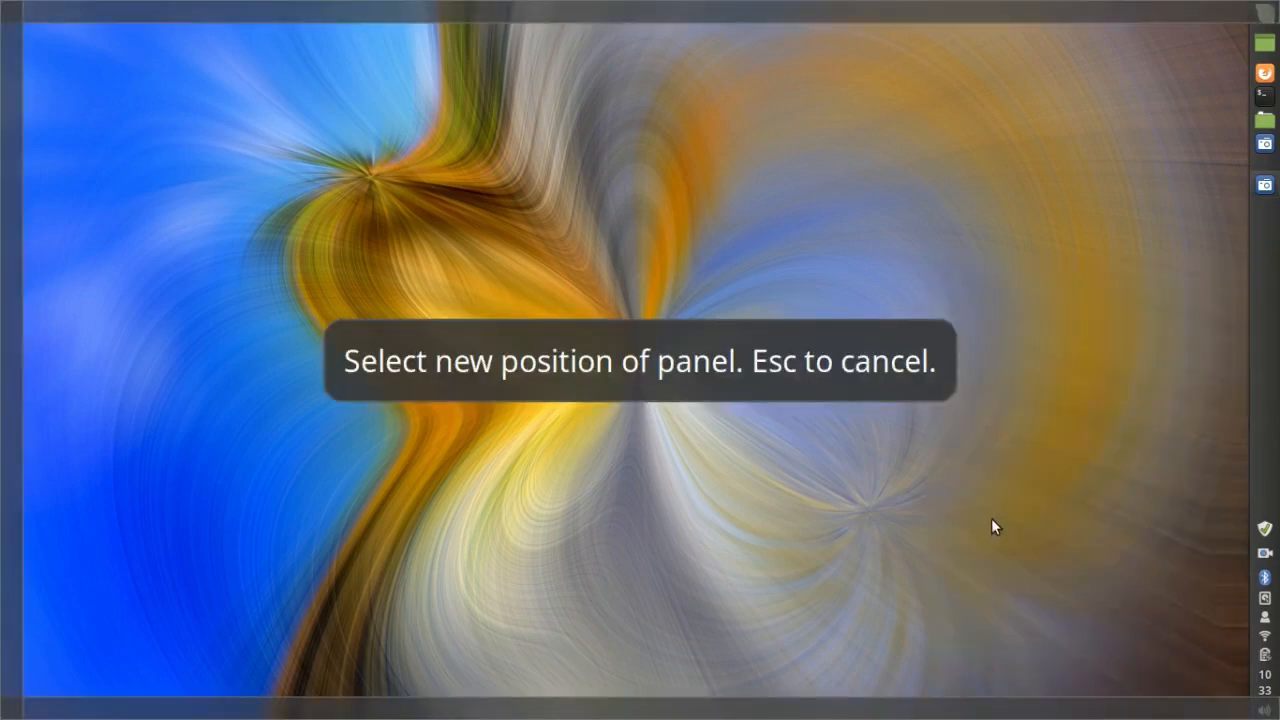
click(726, 712)
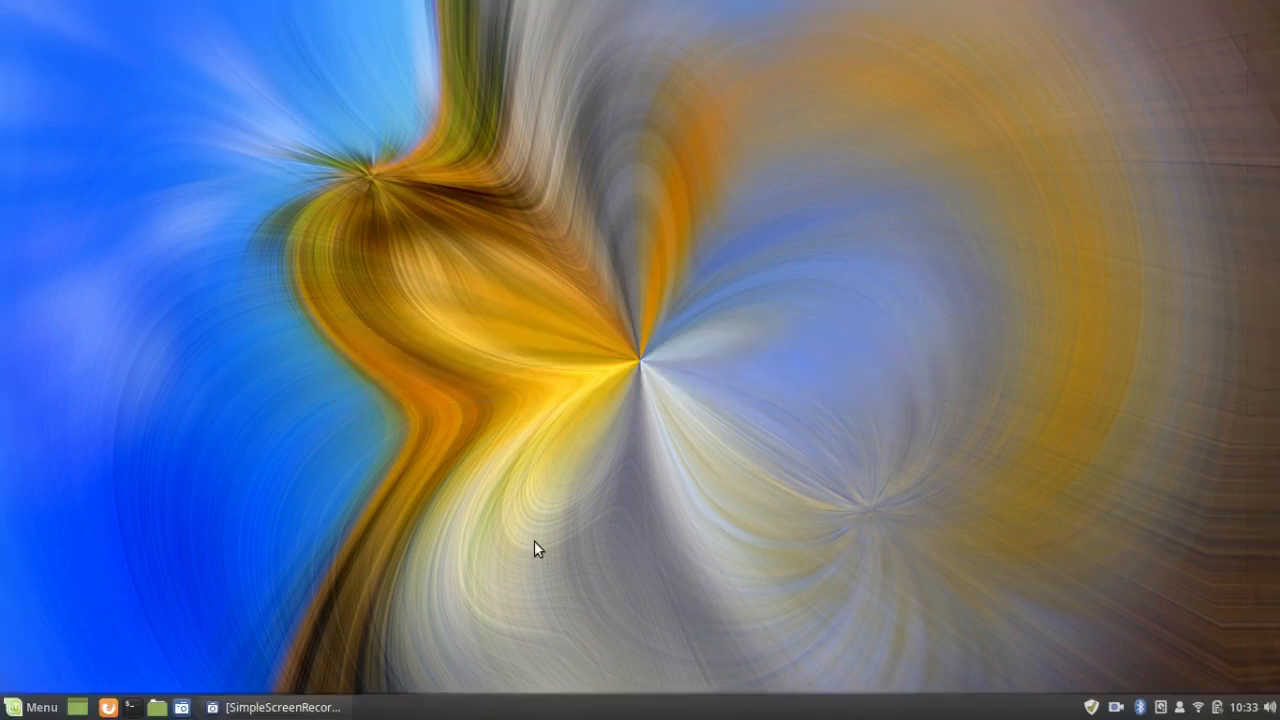
Add the Trash applet to the panel and close the Applets window
right_click(551, 709)
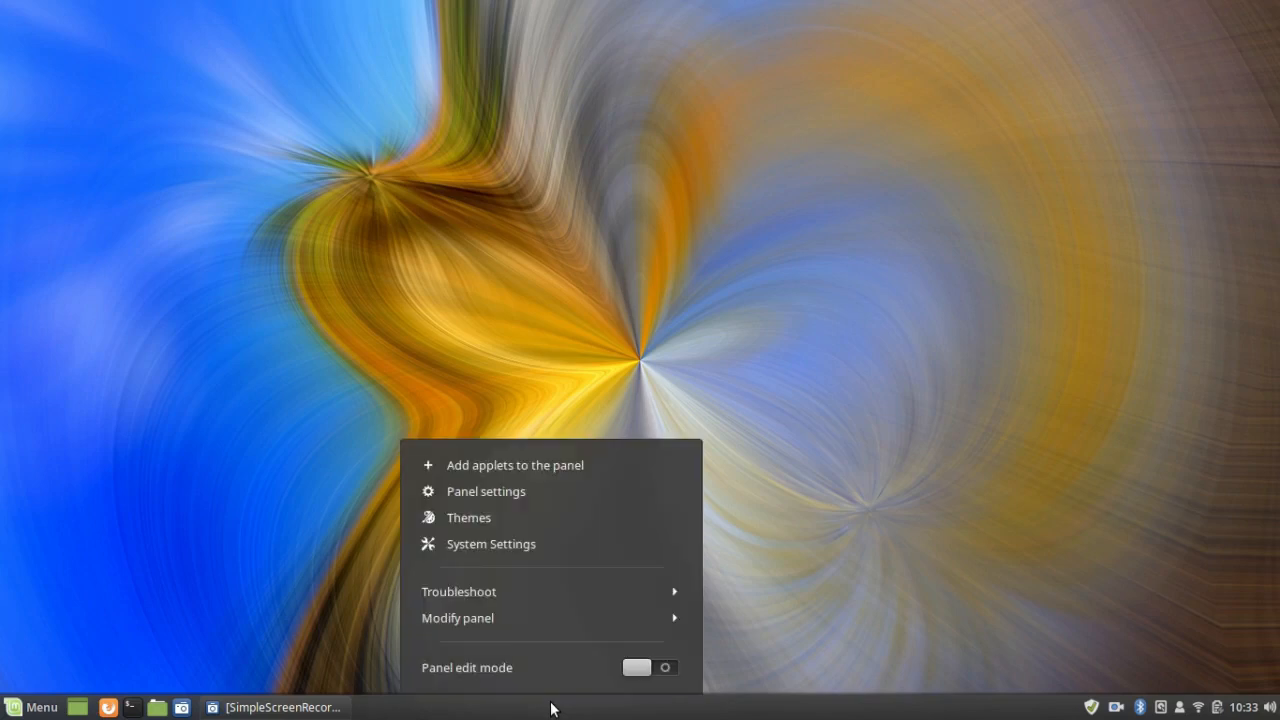
click(473, 464)
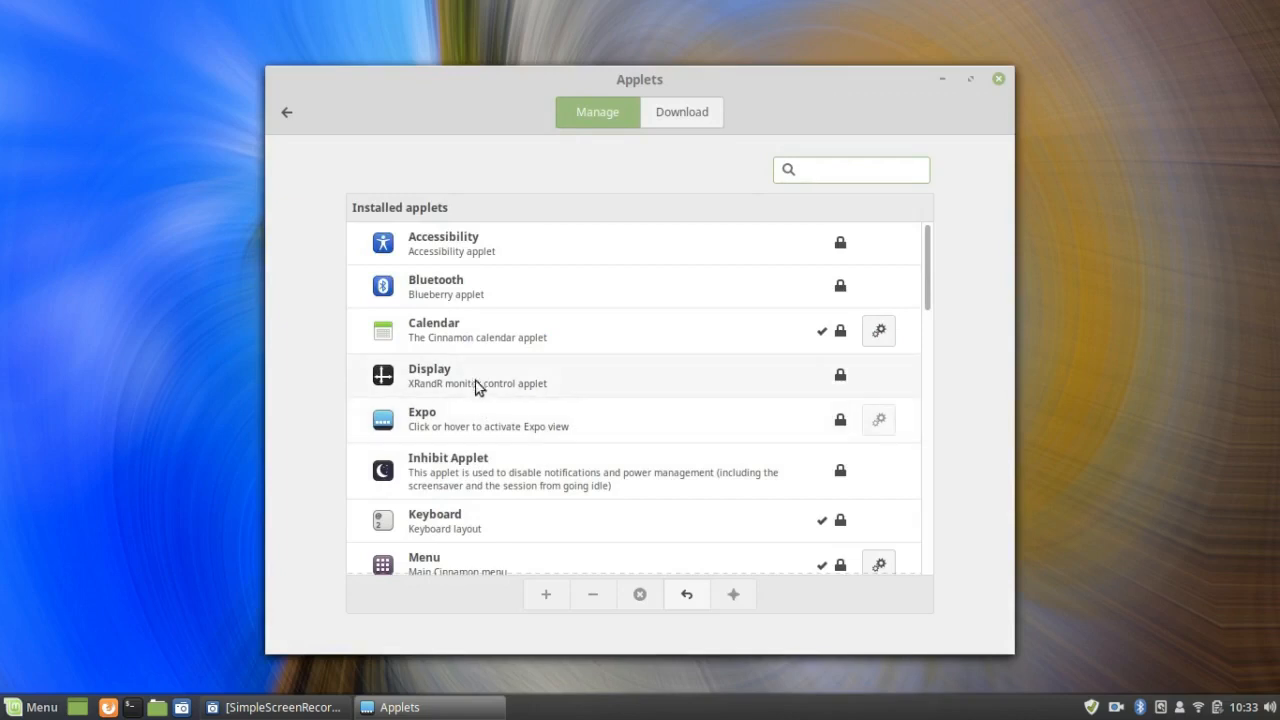
drag(926, 300, 925, 537)
scroll(453, 468, down, 1)
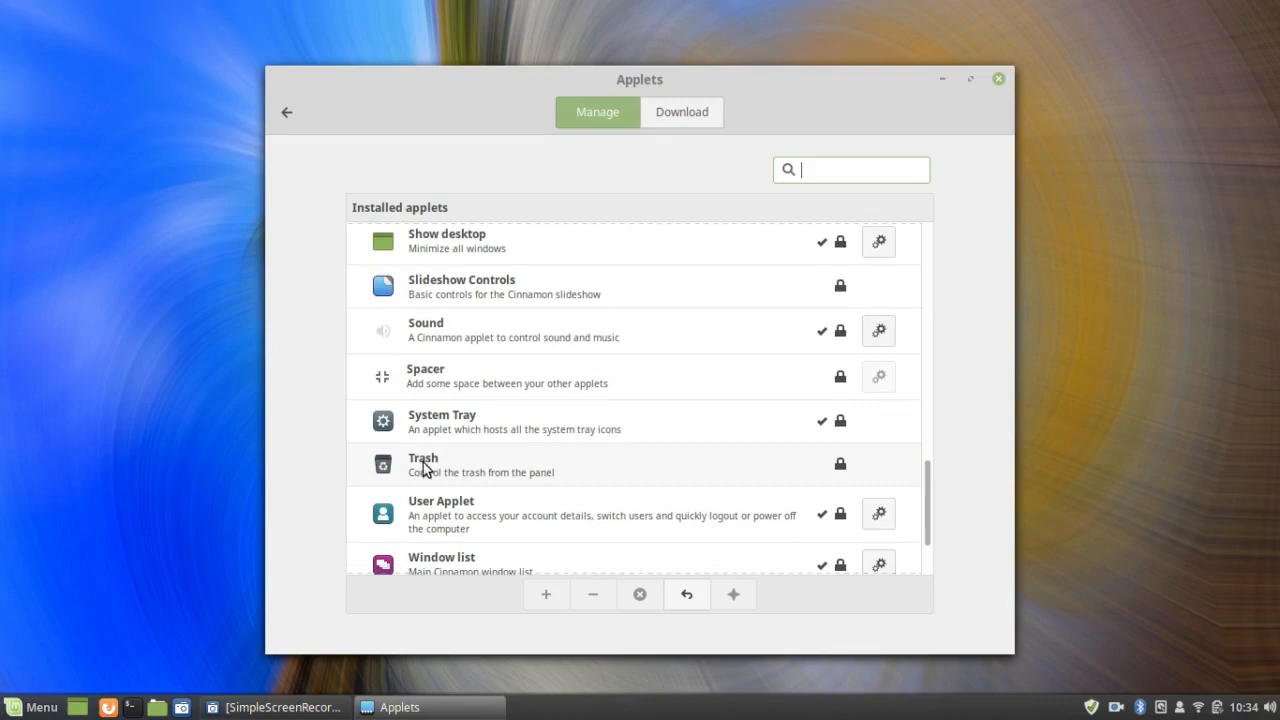
click(425, 469)
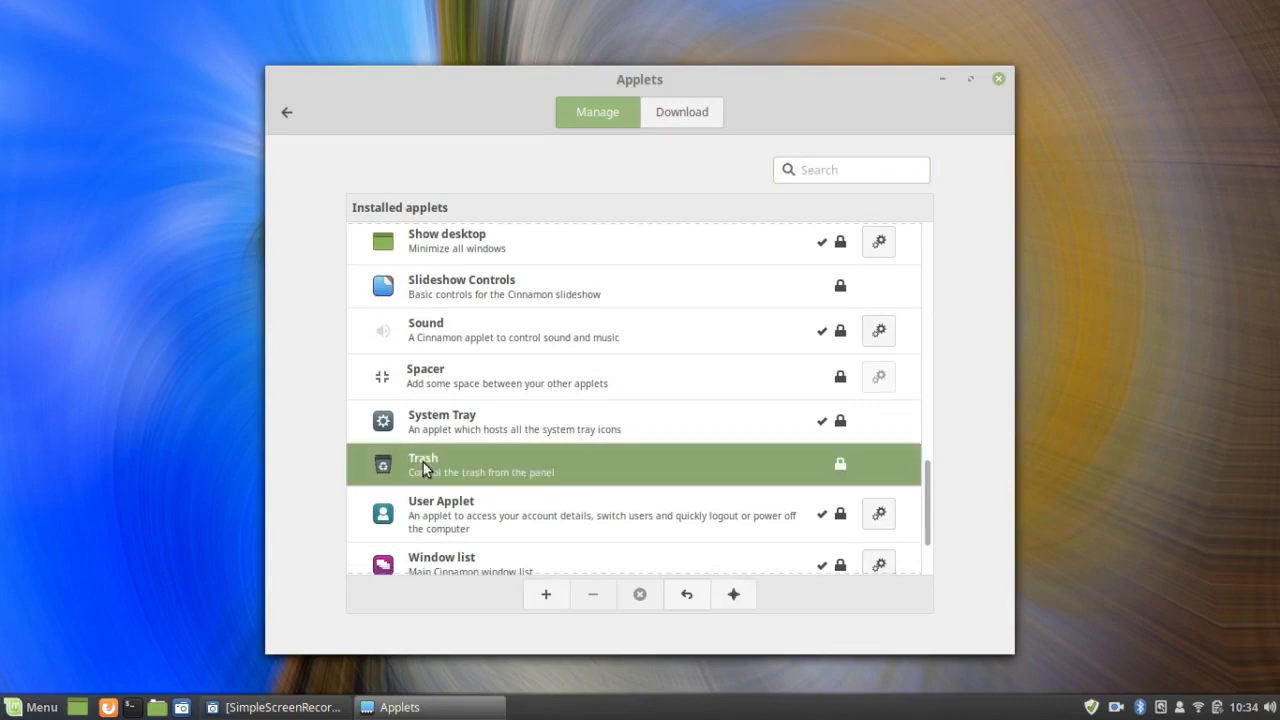
click(545, 597)
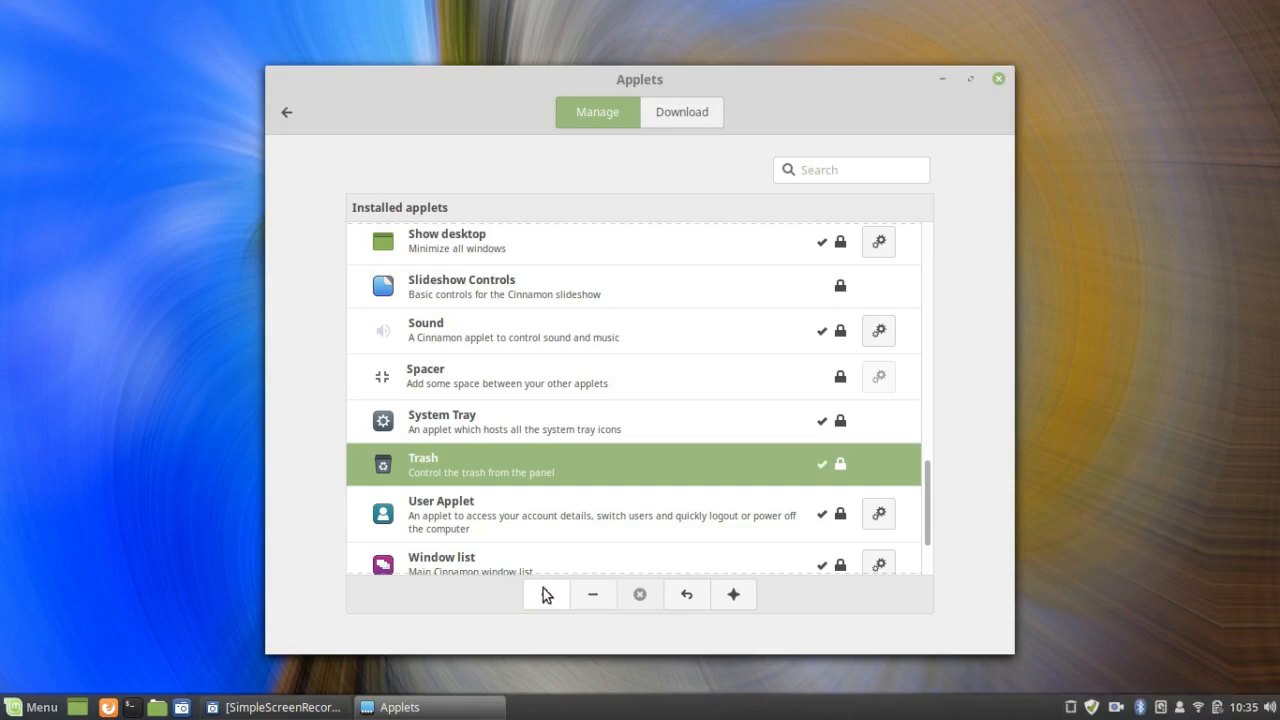
click(1072, 709)
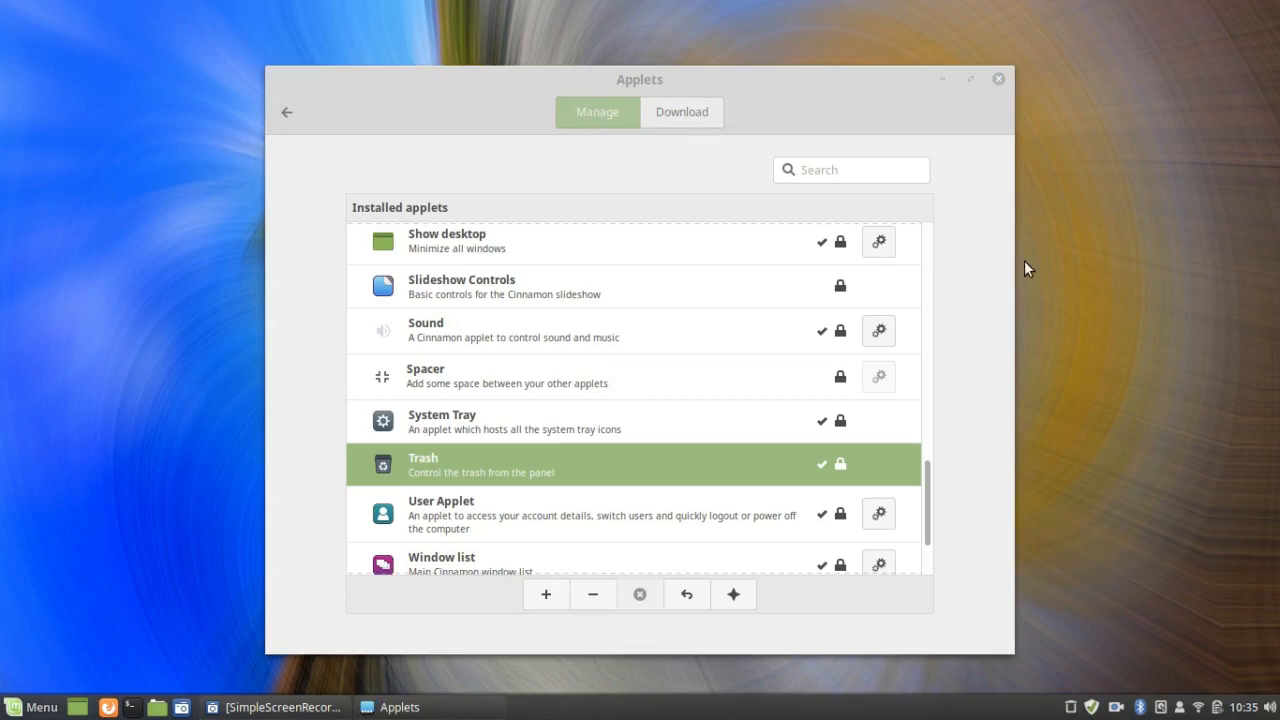
click(999, 80)
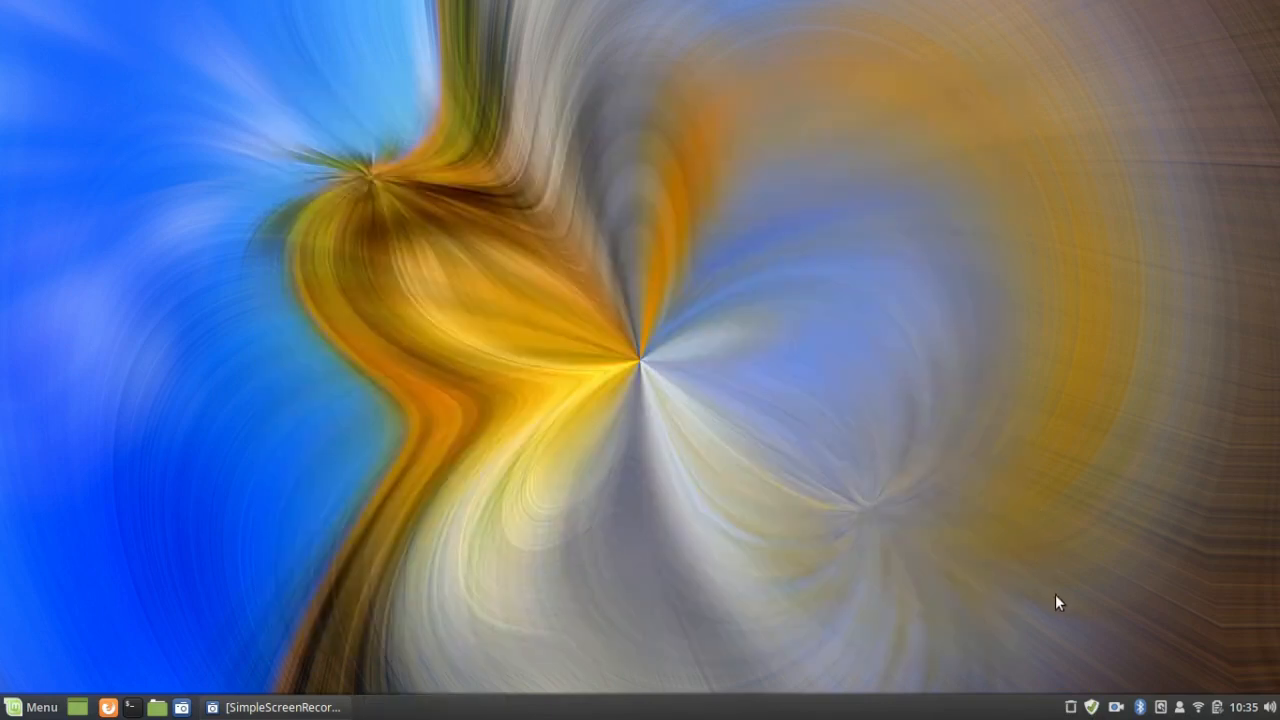
Remove the Trash applet from the panel
click(1071, 710)
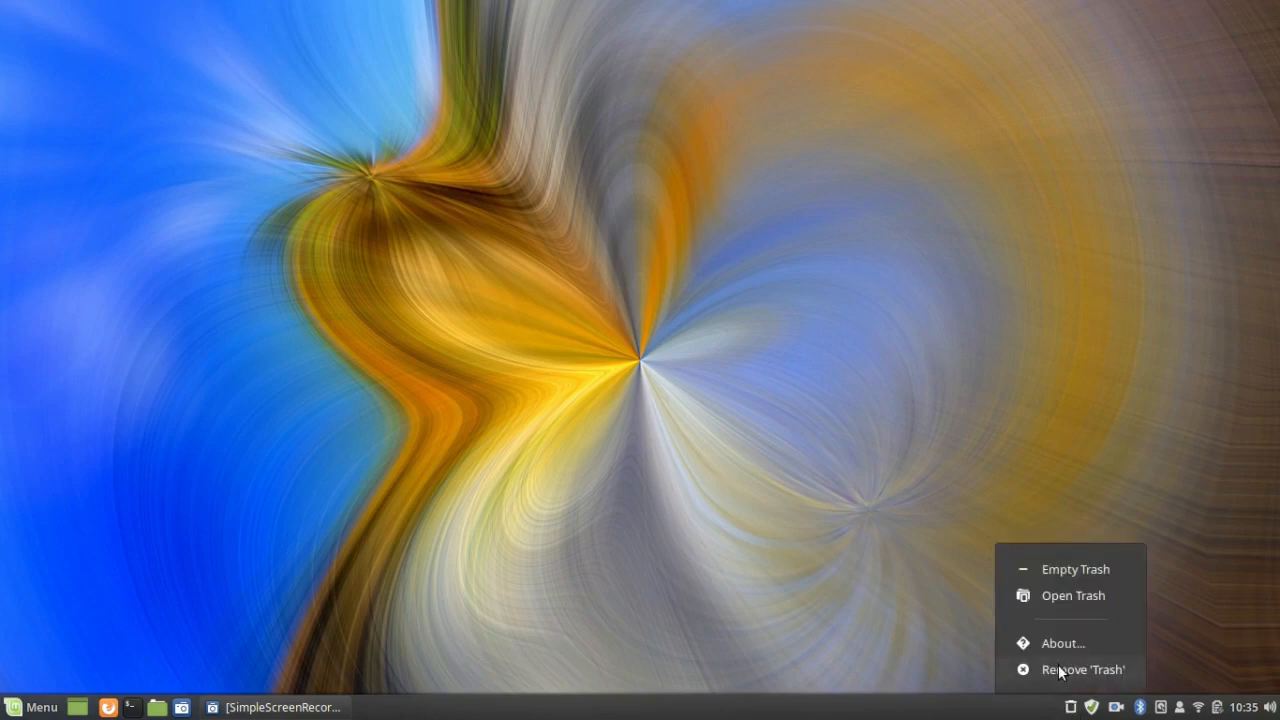
click(1058, 666)
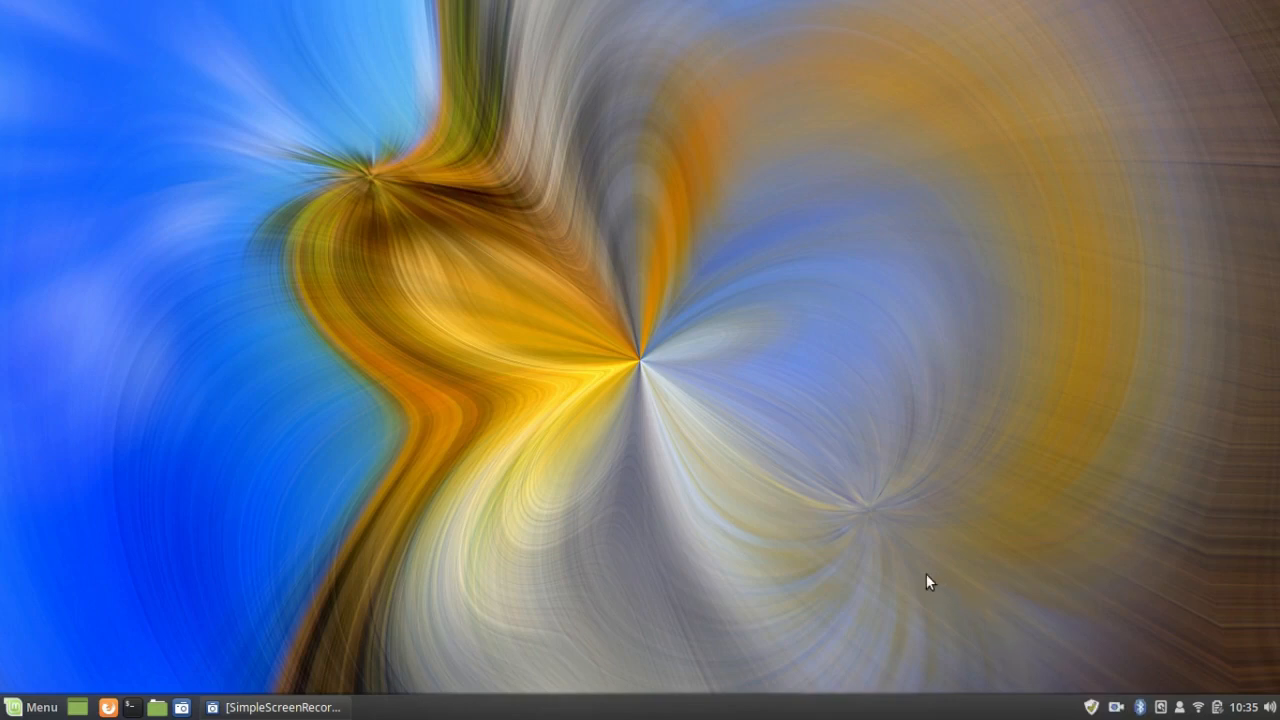
Open the panel settings, review the auto-hide choices and select Always show panel
right_click(520, 708)
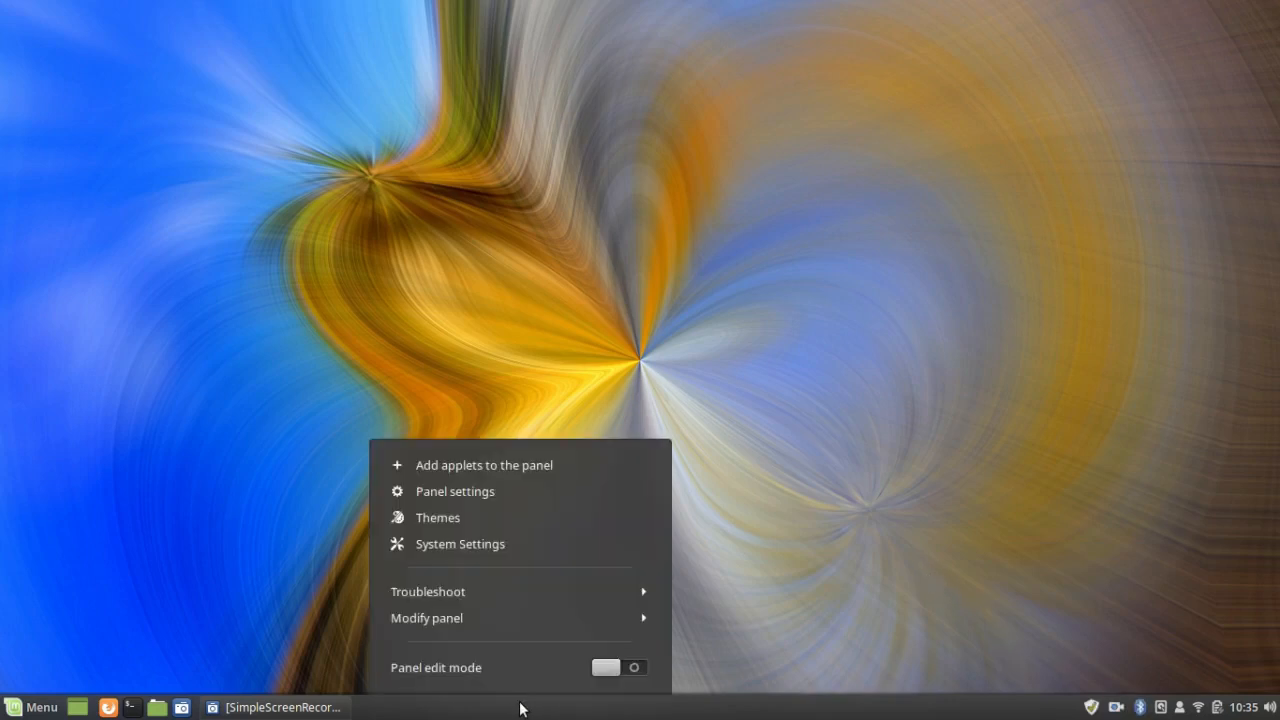
click(439, 494)
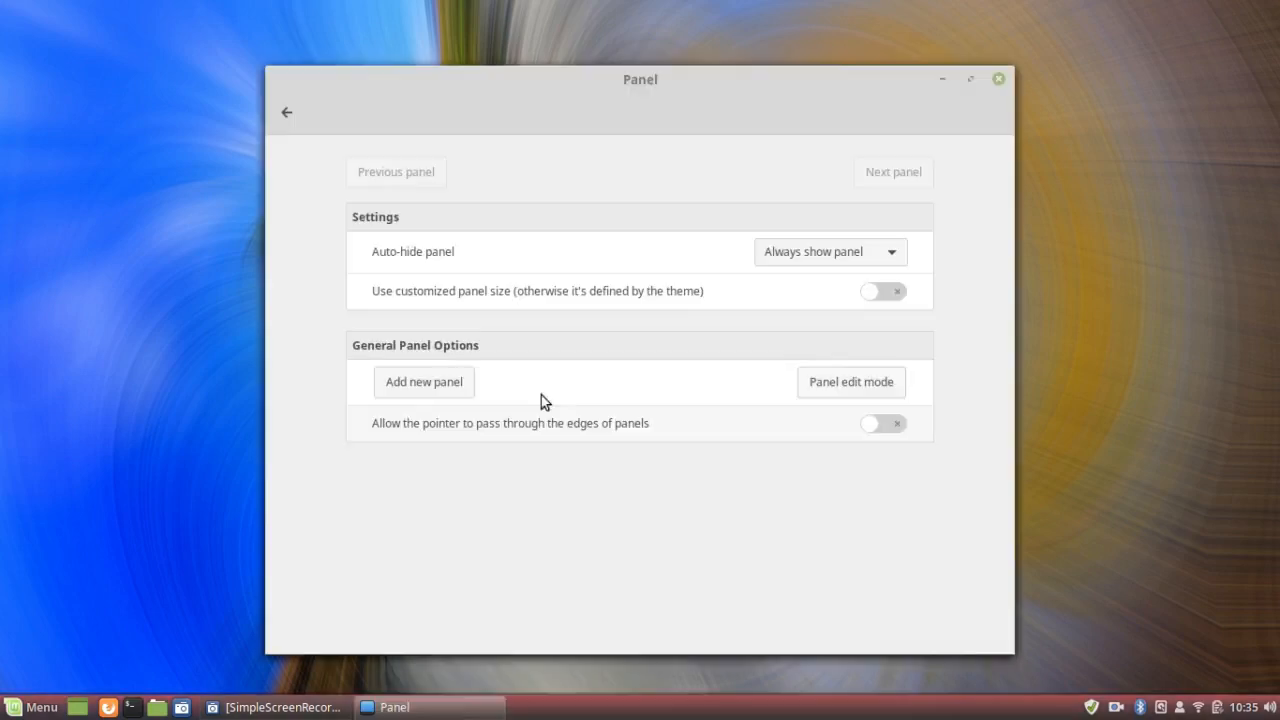
click(889, 261)
click(888, 260)
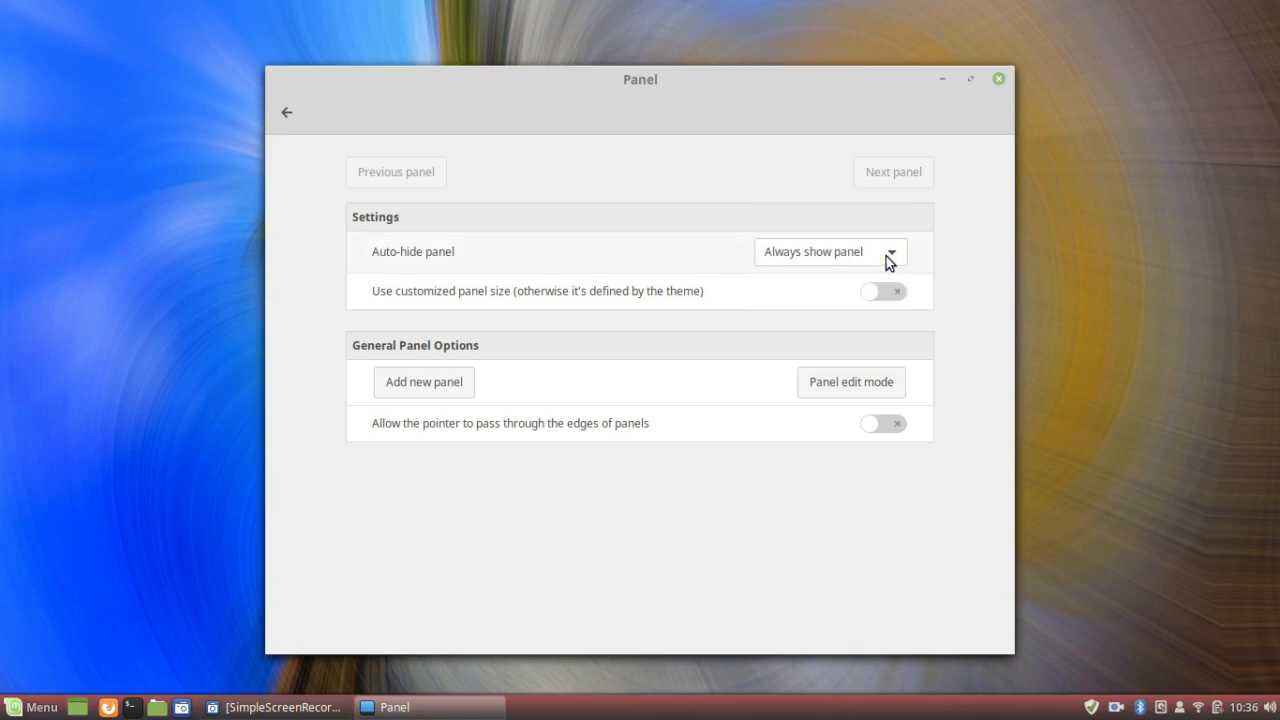
click(887, 260)
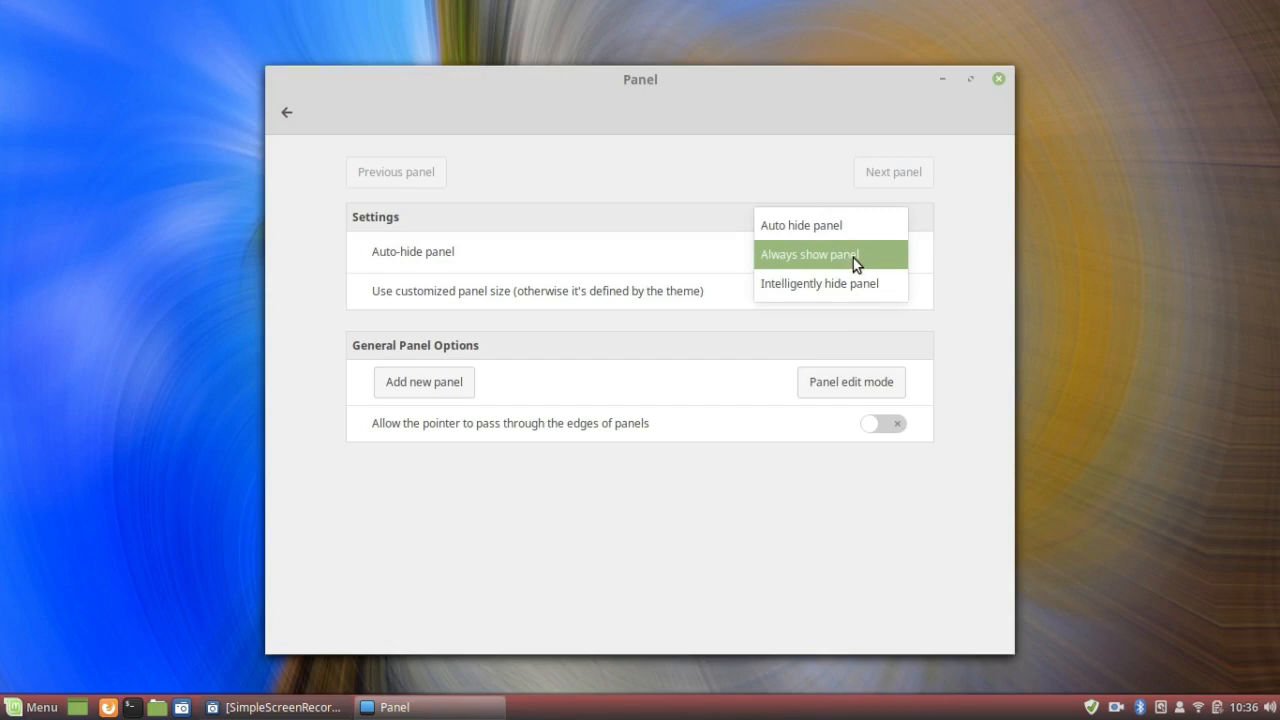
click(853, 258)
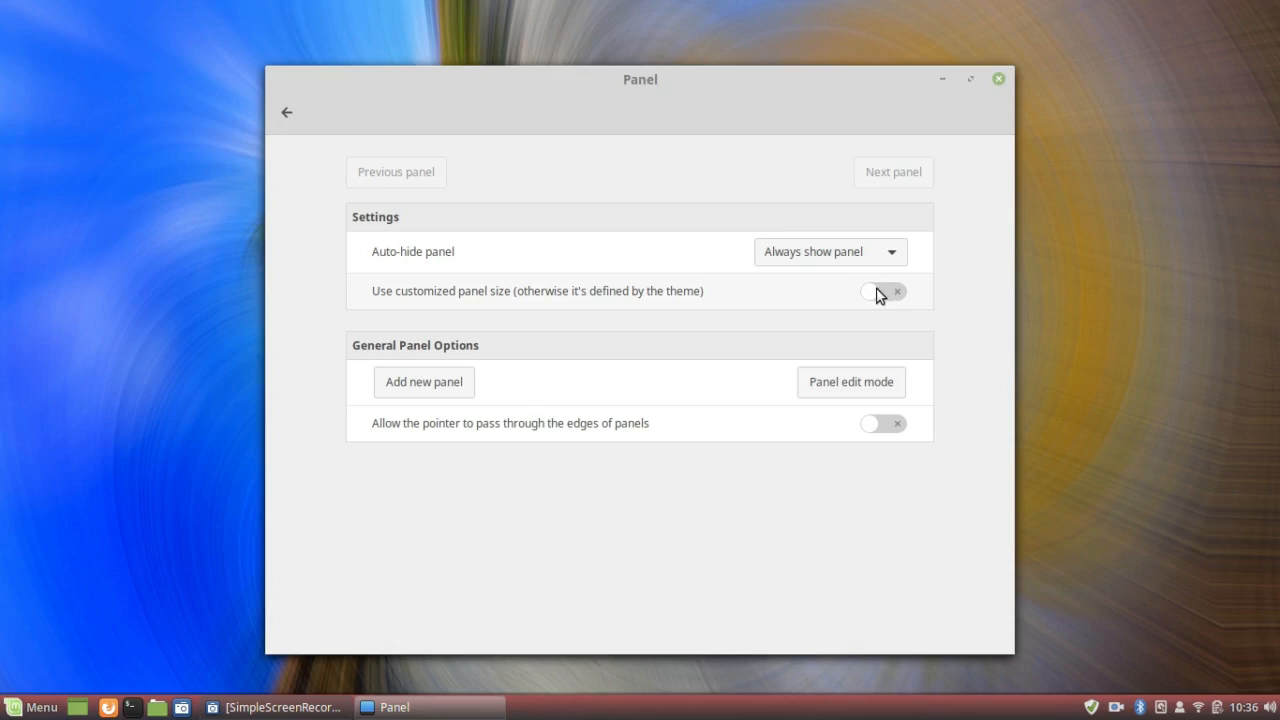
Enable the customized panel size and make the panel slightly taller than its default height
click(881, 292)
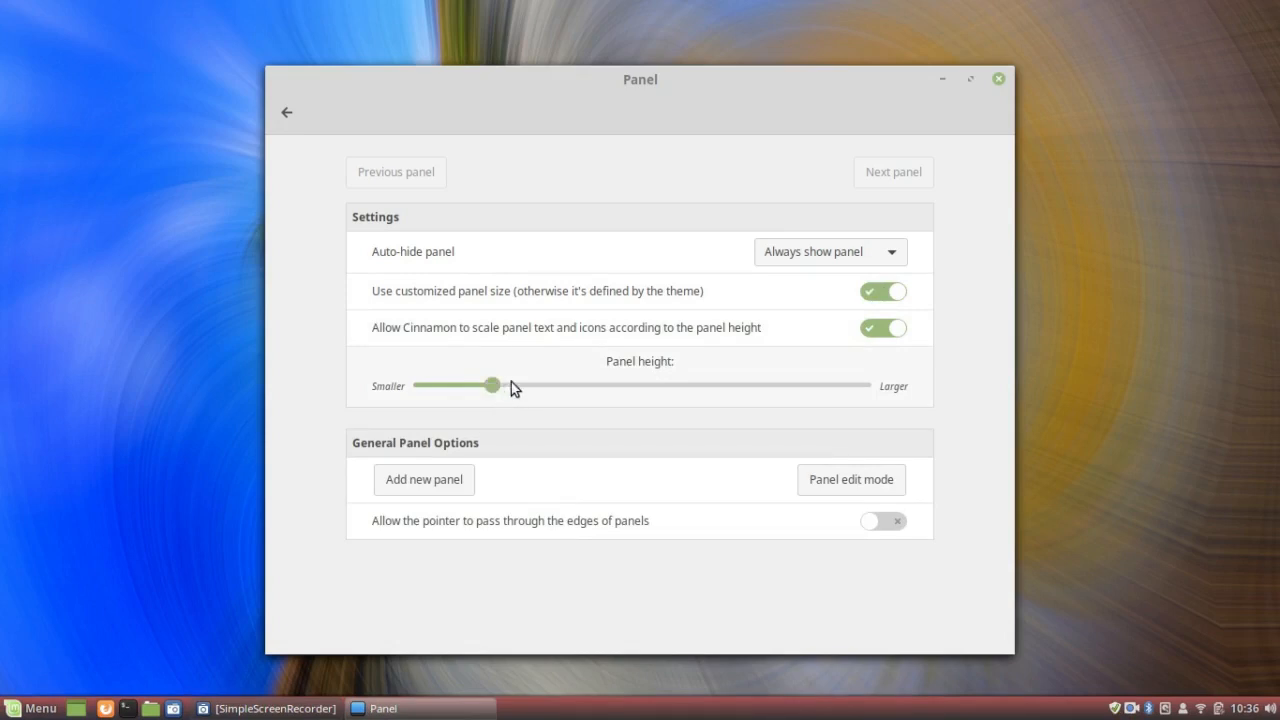
drag(511, 382, 710, 388)
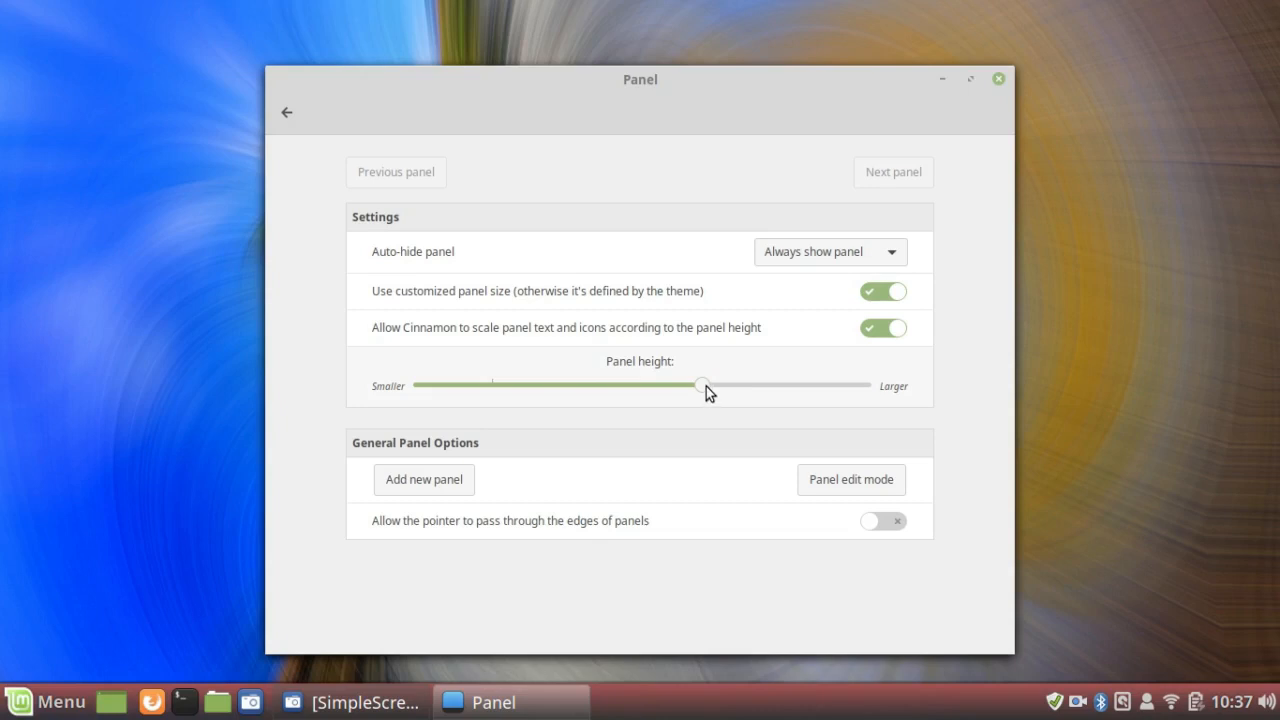
drag(703, 385, 509, 375)
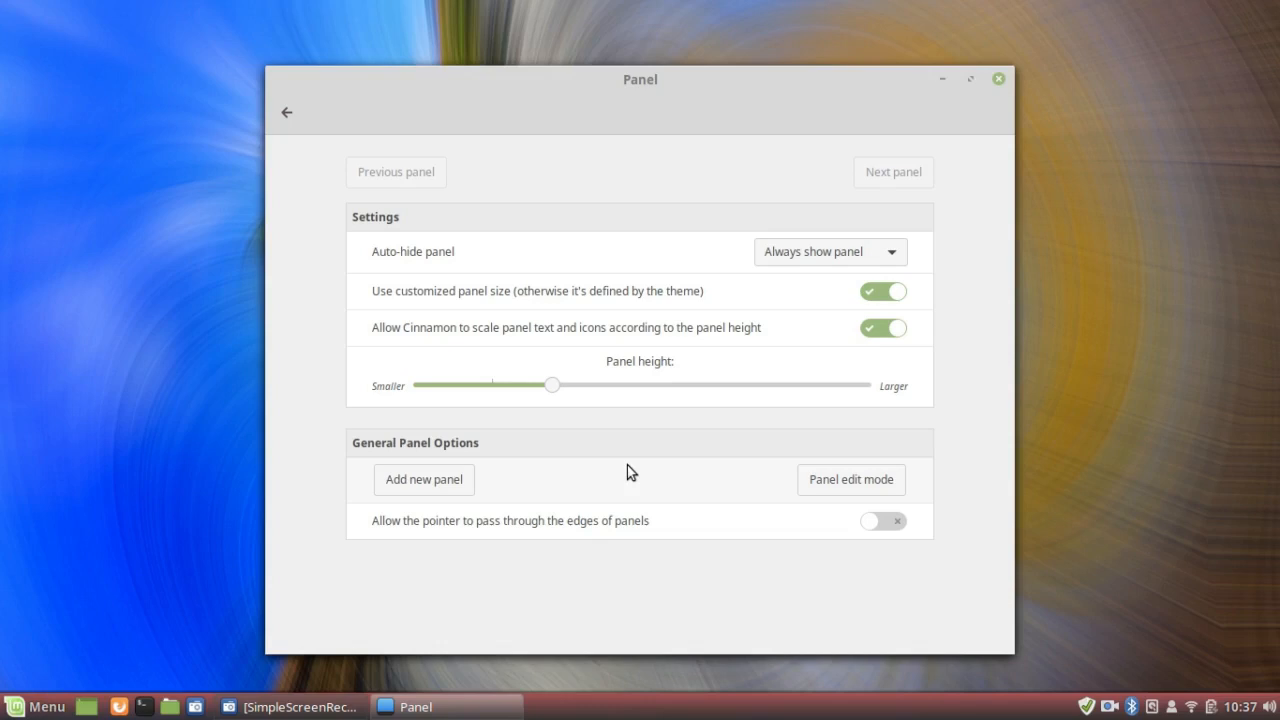
Add a new panel along the top edge of the screen
click(452, 479)
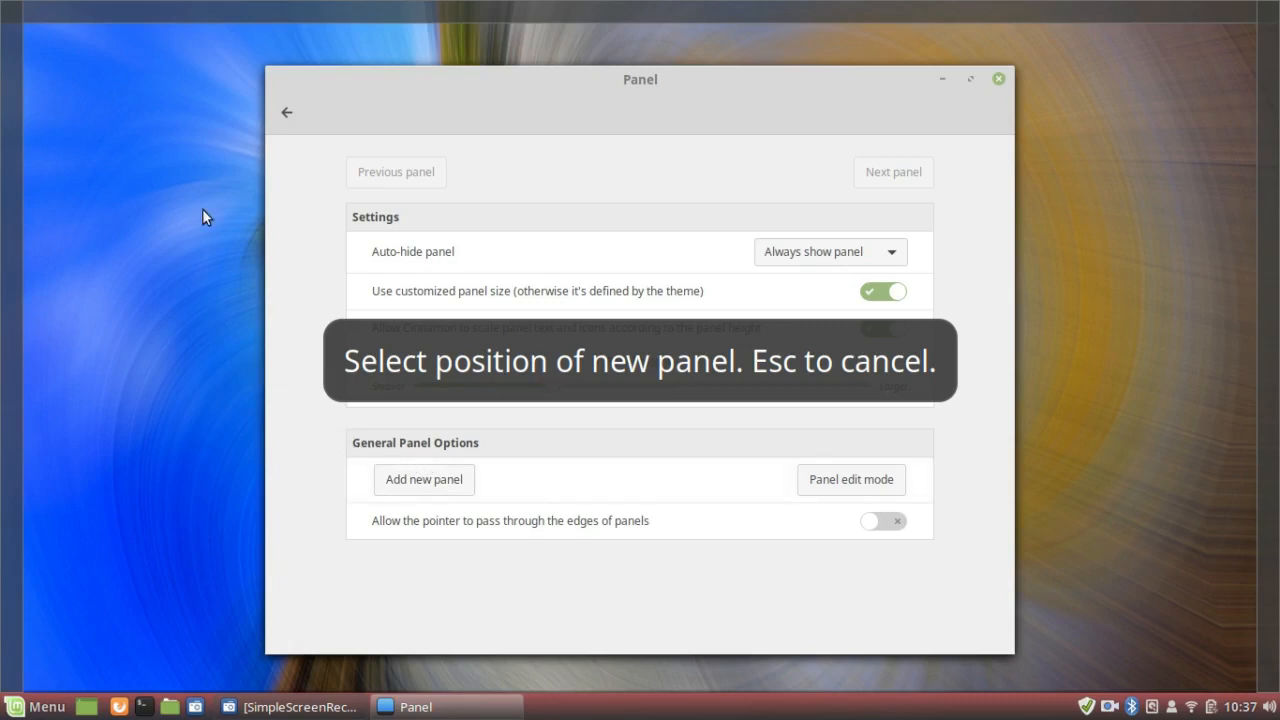
click(171, 9)
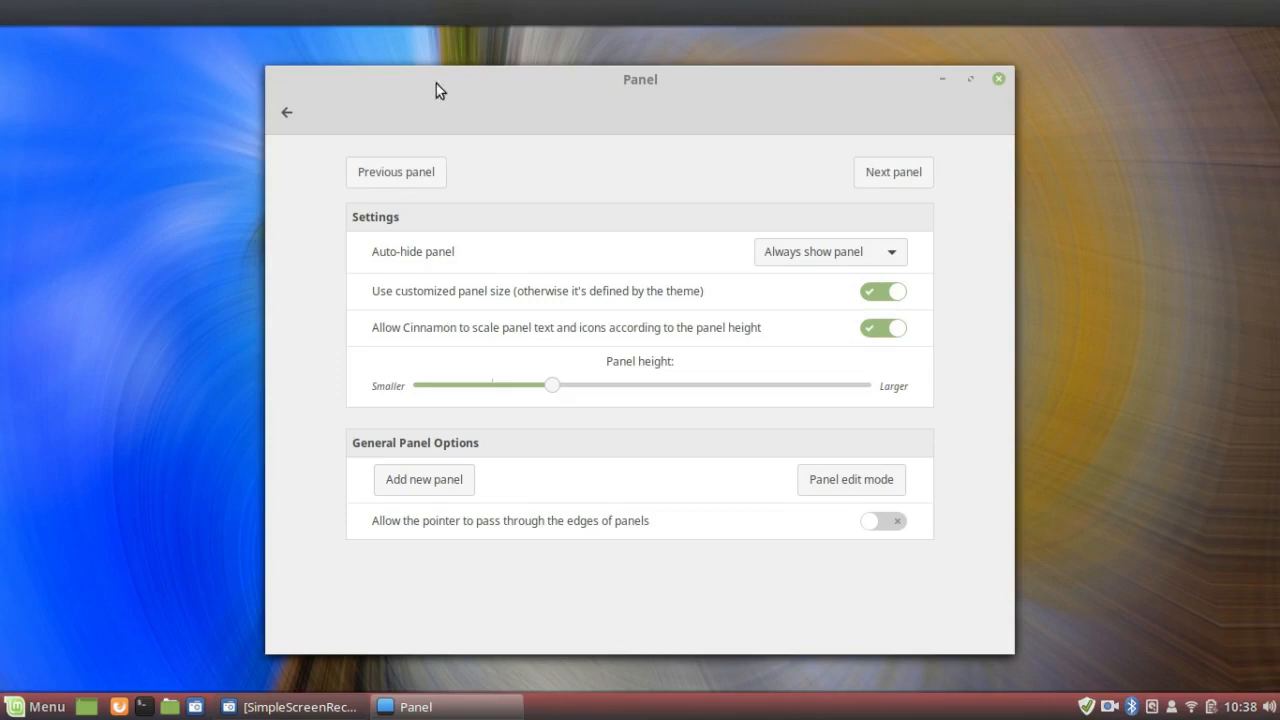
Remove the empty panel from the top edge of the screen
right_click(612, 25)
click(615, 19)
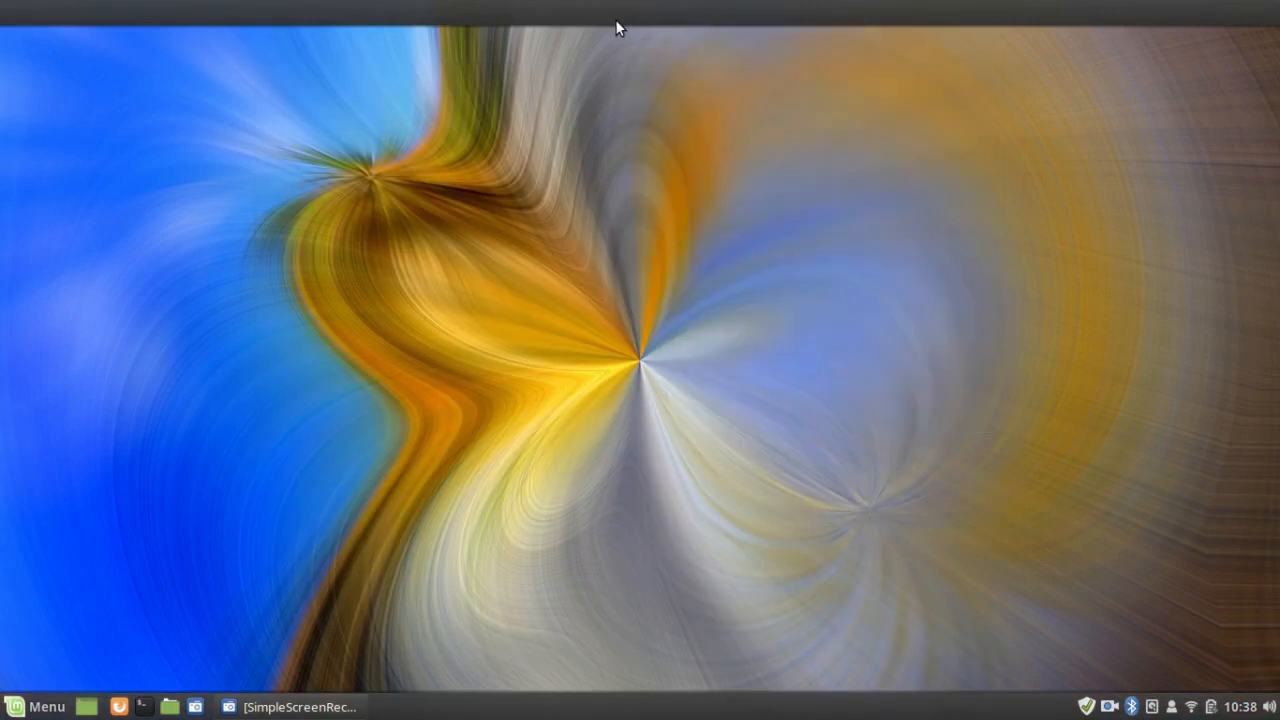
right_click(615, 19)
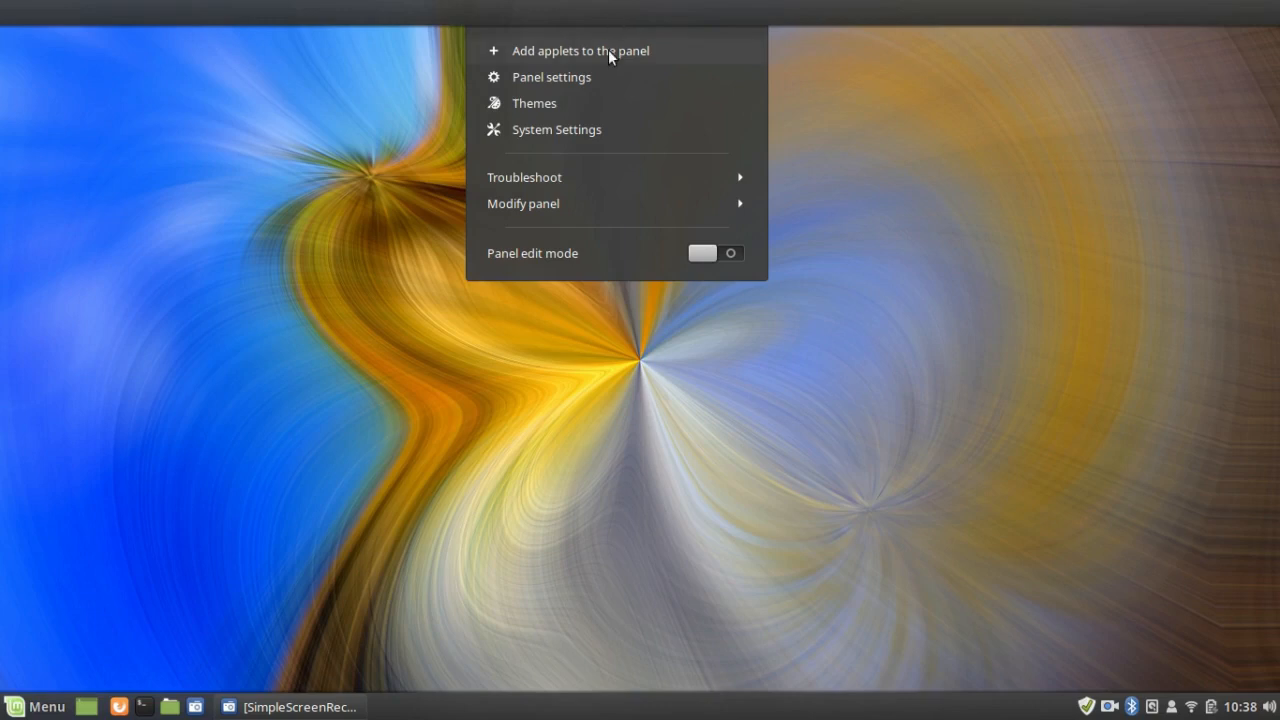
click(521, 205)
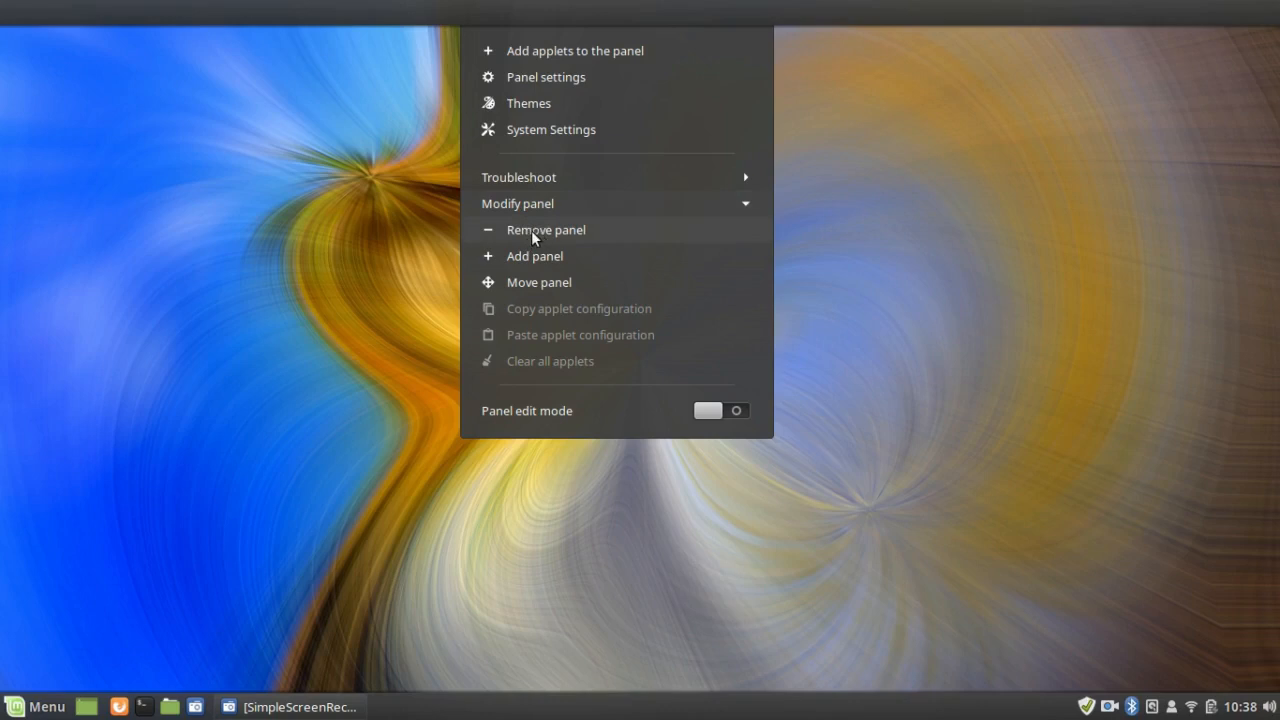
click(532, 234)
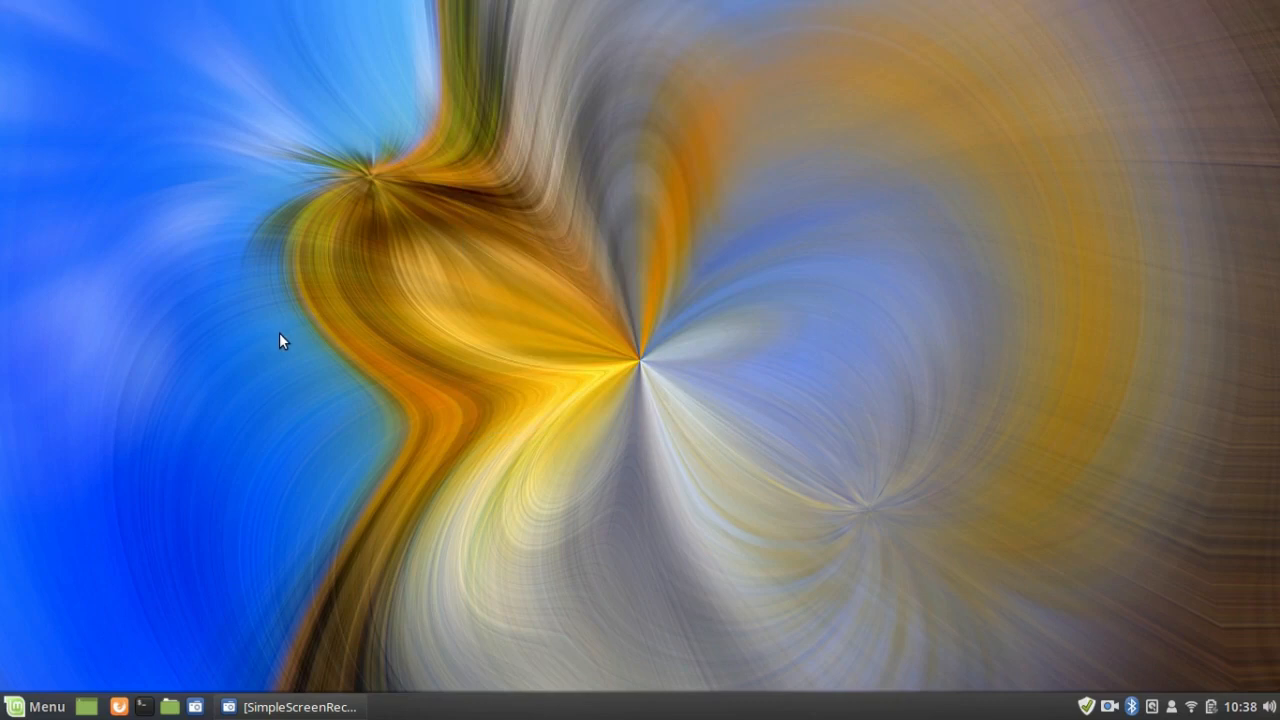
Open the Themes page of System Settings and look at the application menu's icons under the current theme
click(40, 707)
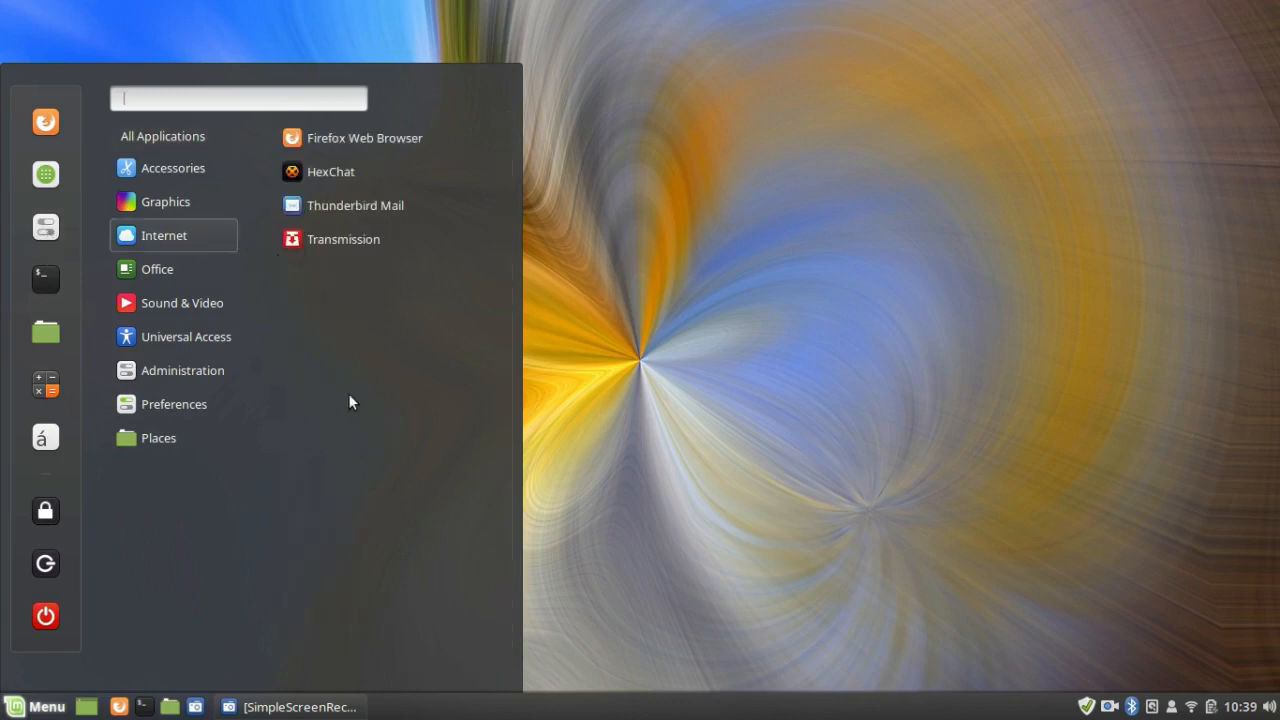
click(45, 230)
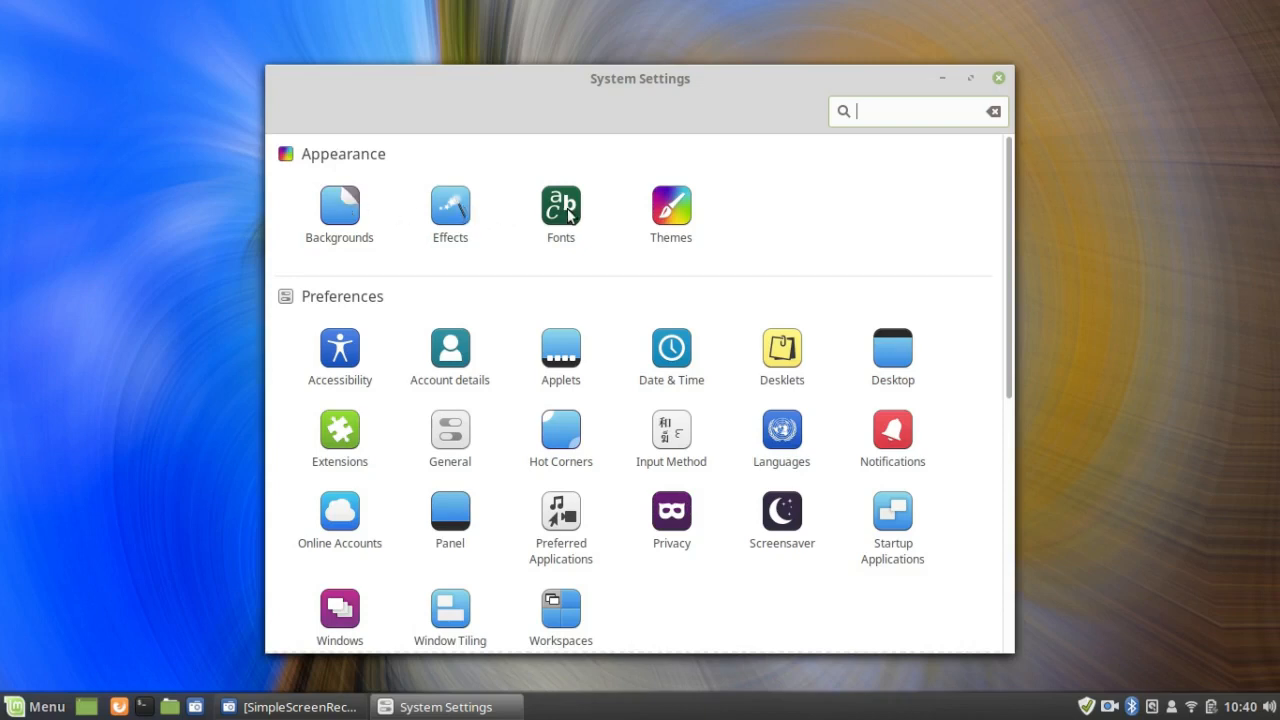
click(676, 208)
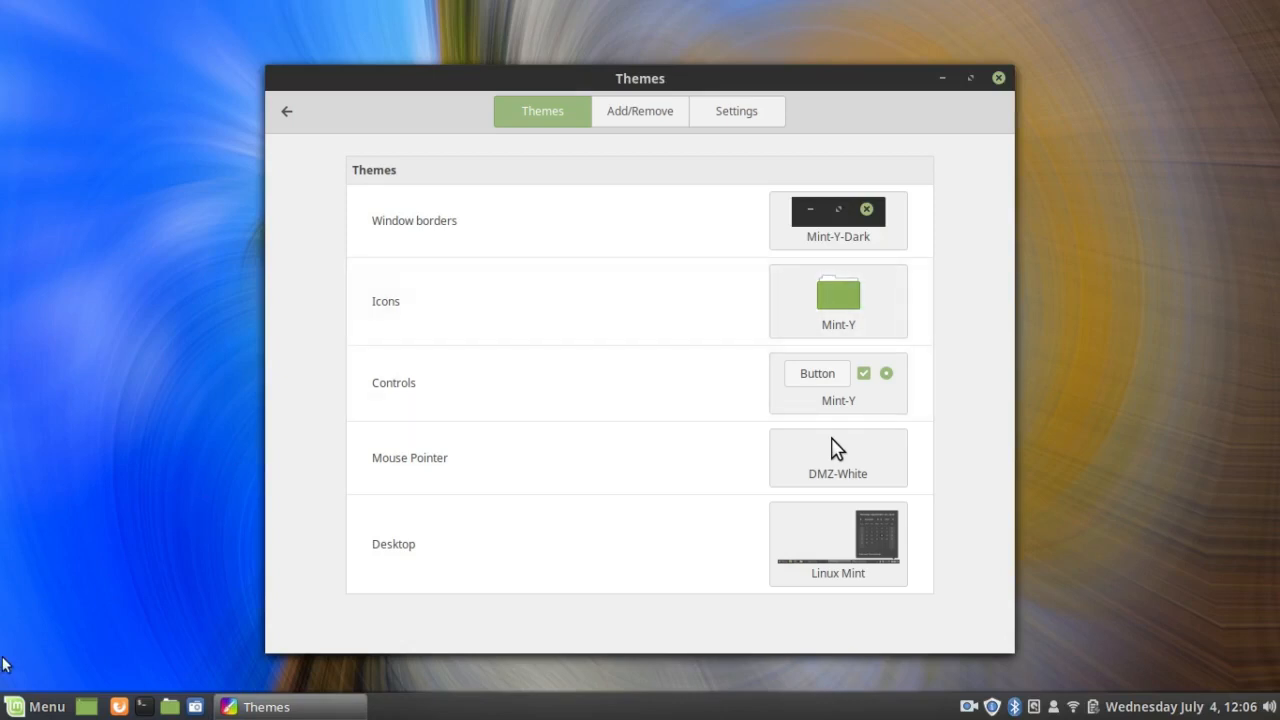
click(36, 710)
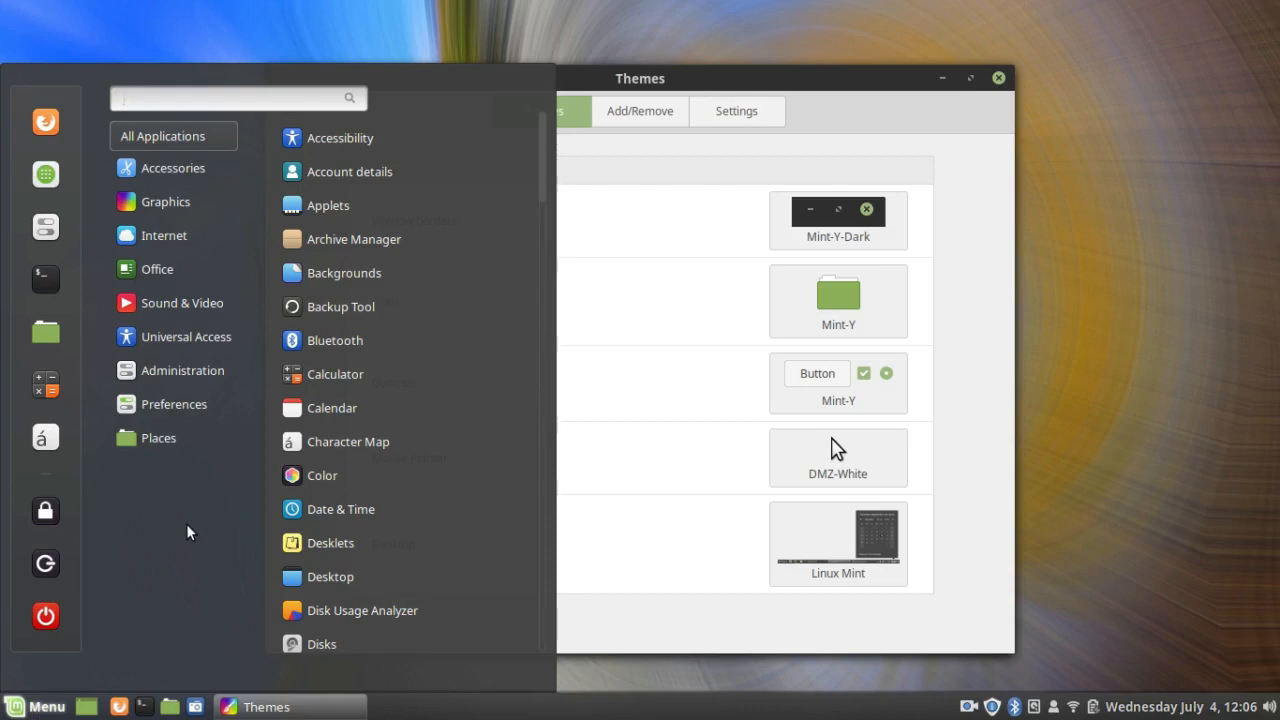
click(602, 681)
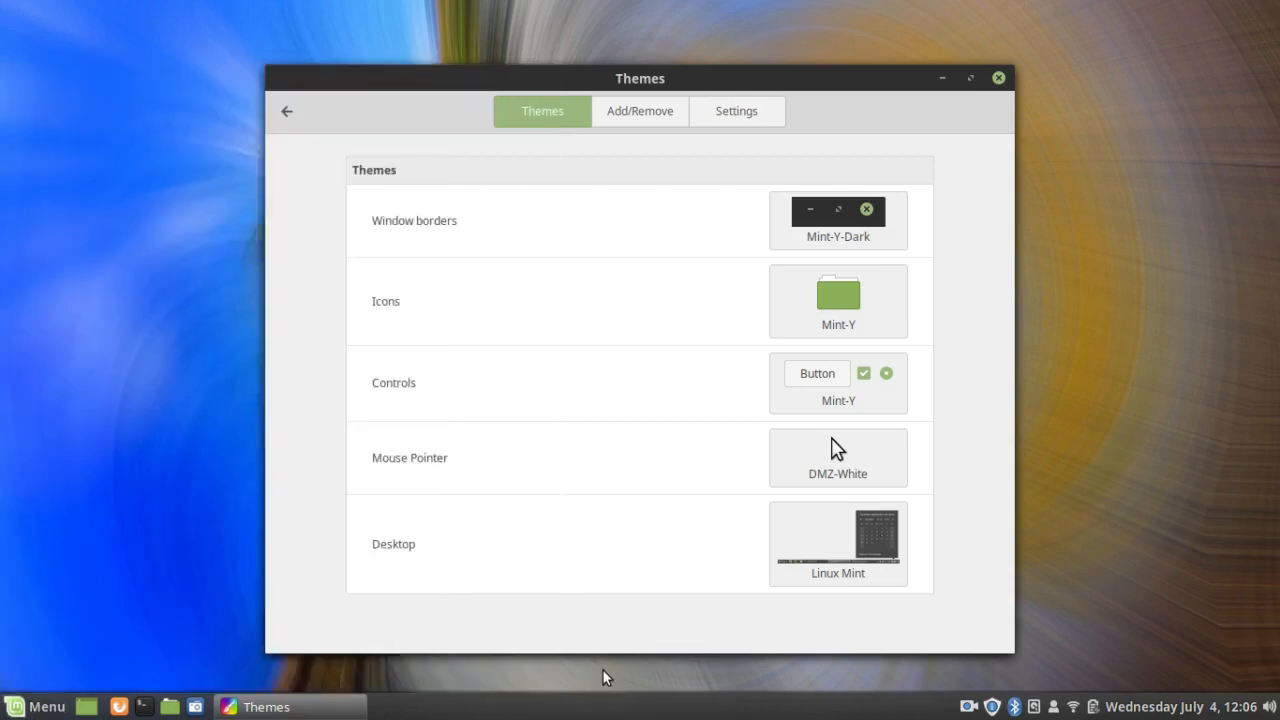
Set the icon theme to Mint-X and check its icons in the application menu
click(809, 295)
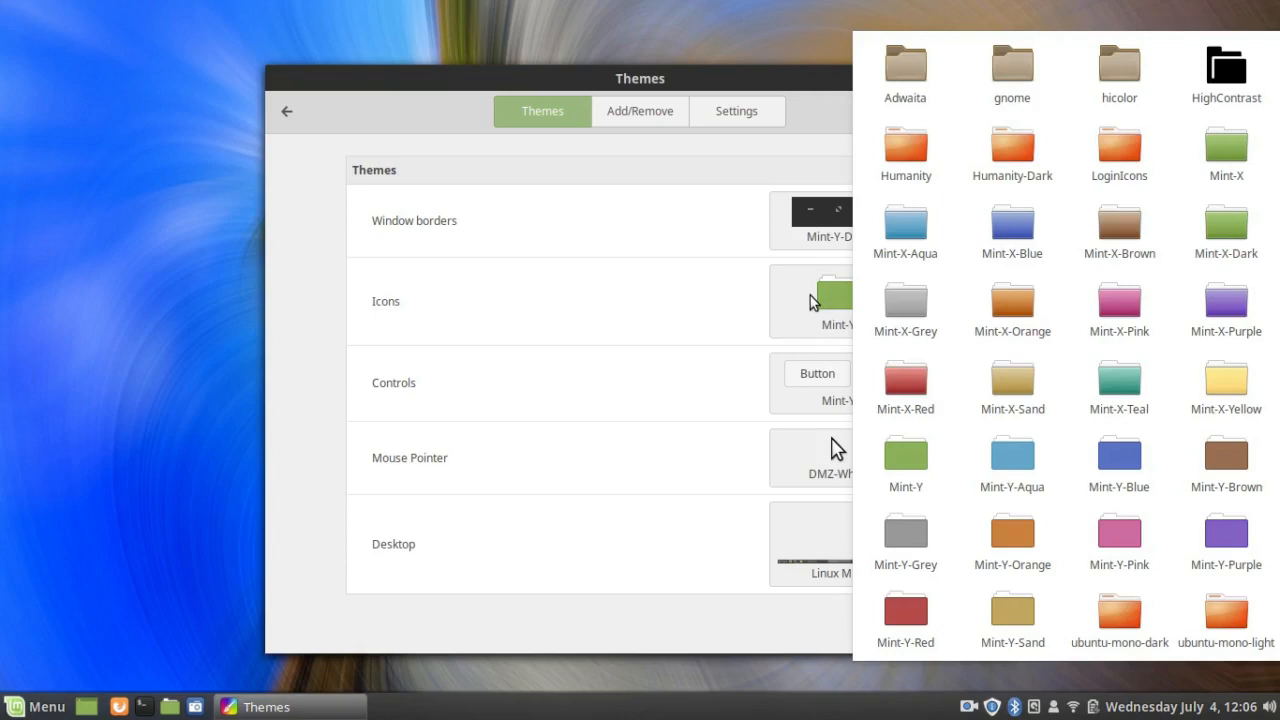
click(1240, 150)
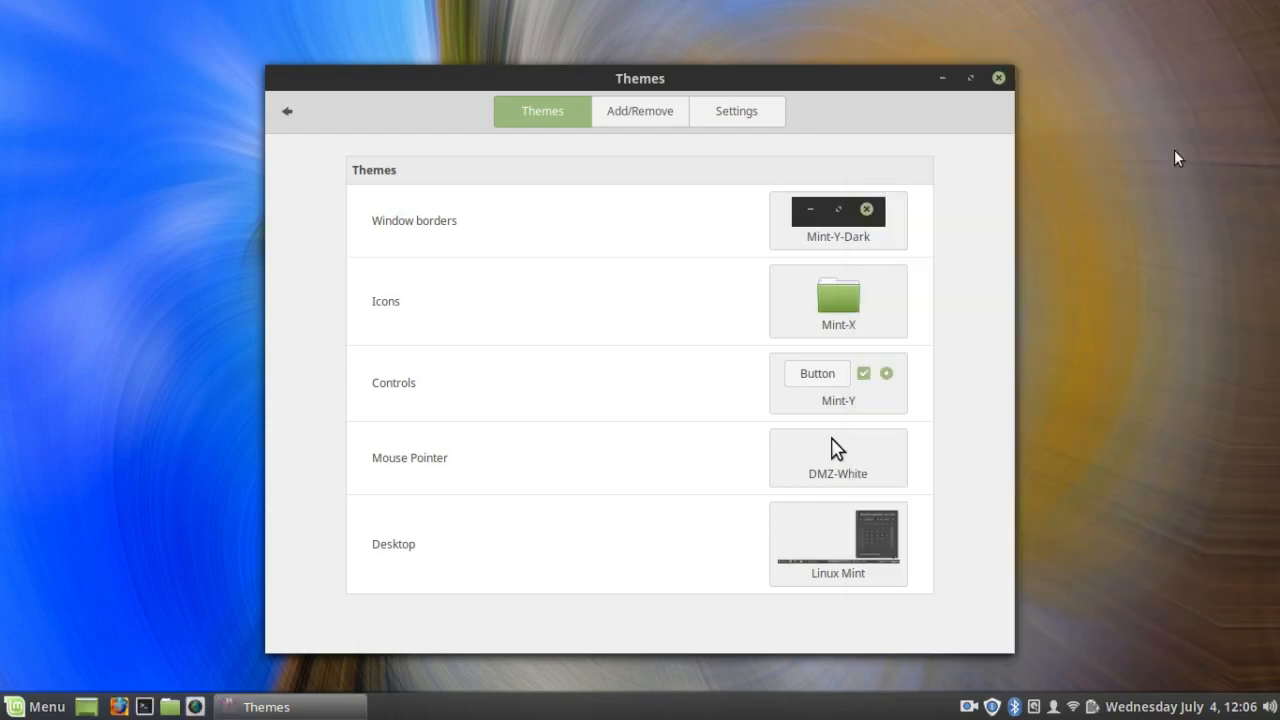
click(34, 712)
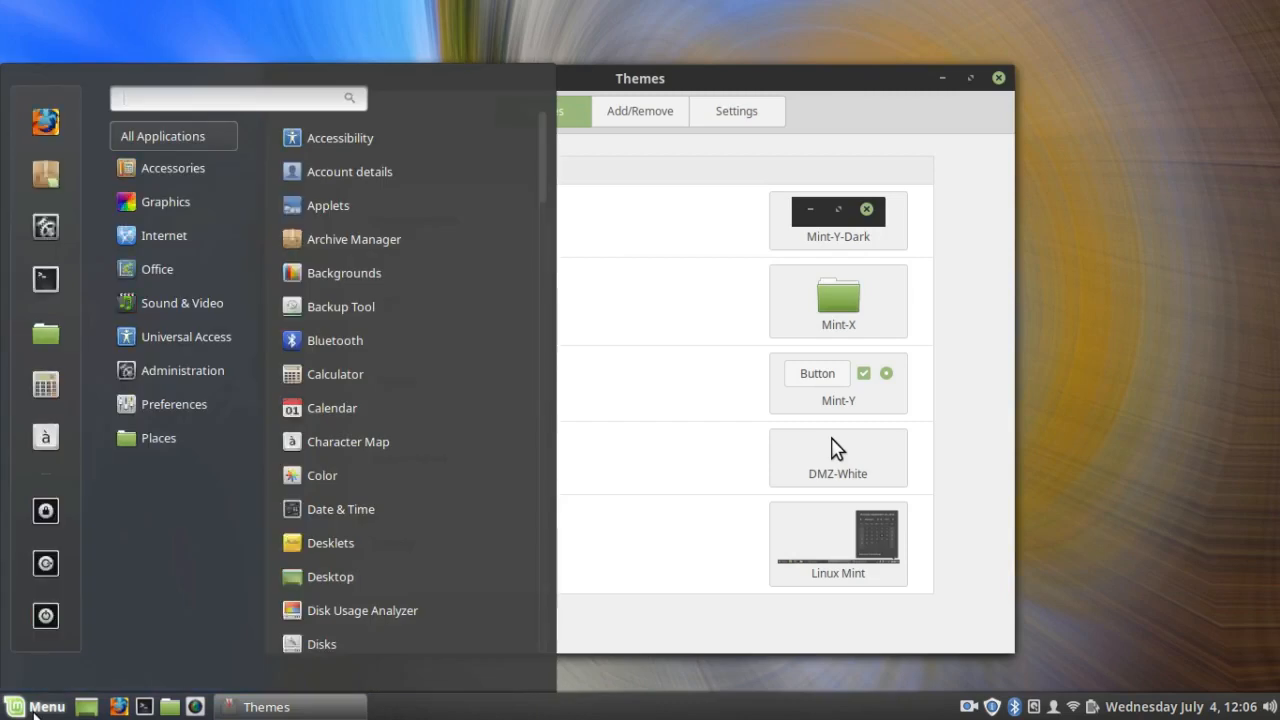
click(602, 675)
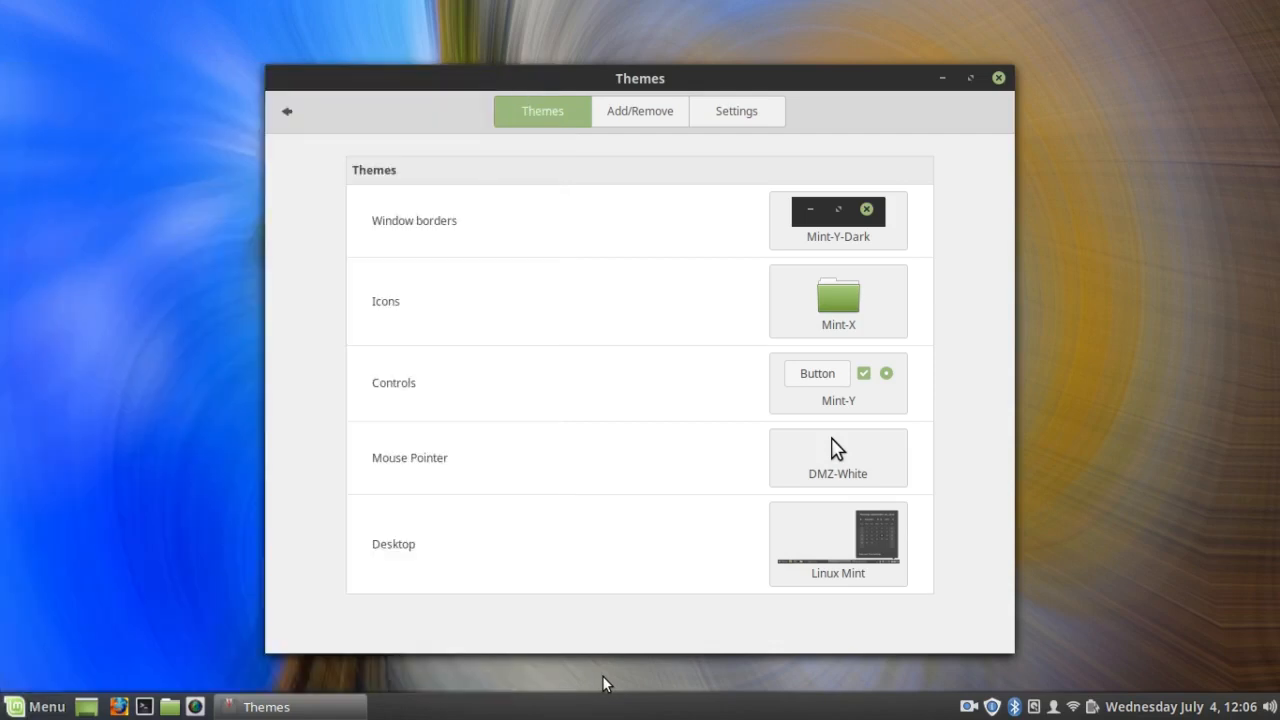
Set the icon theme to gnome and view its icons in the application menu
click(849, 308)
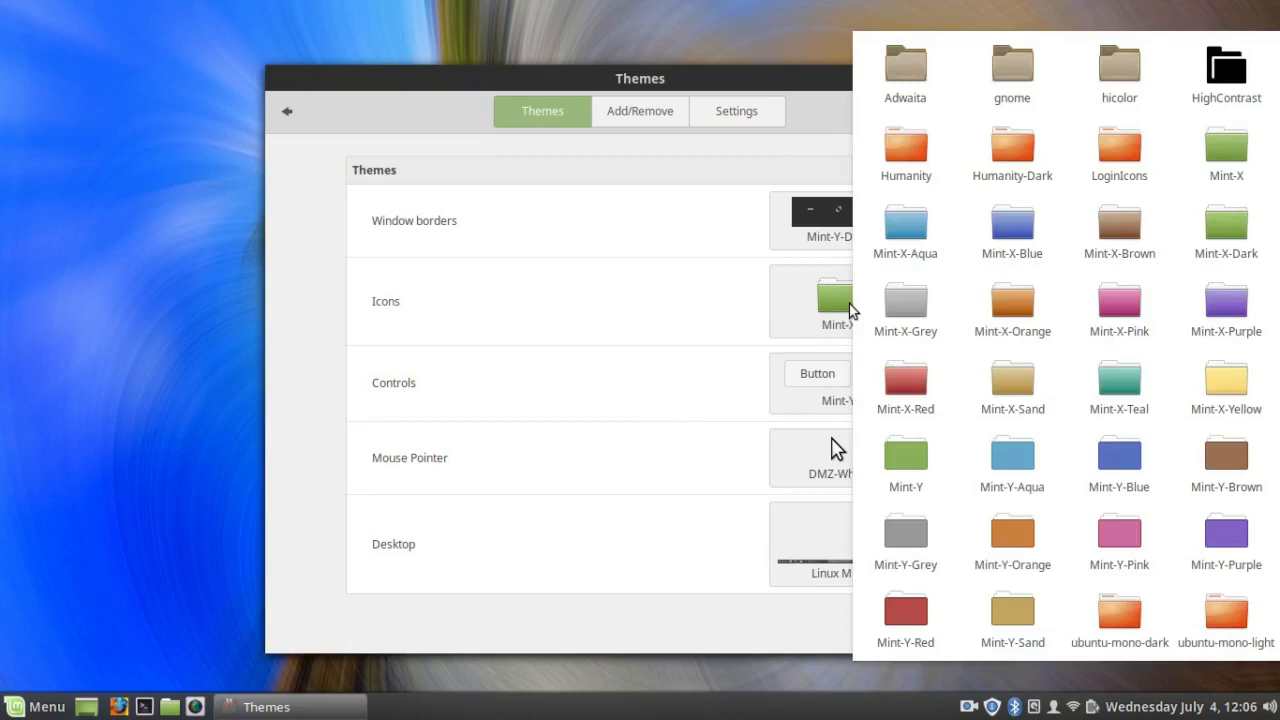
click(1022, 72)
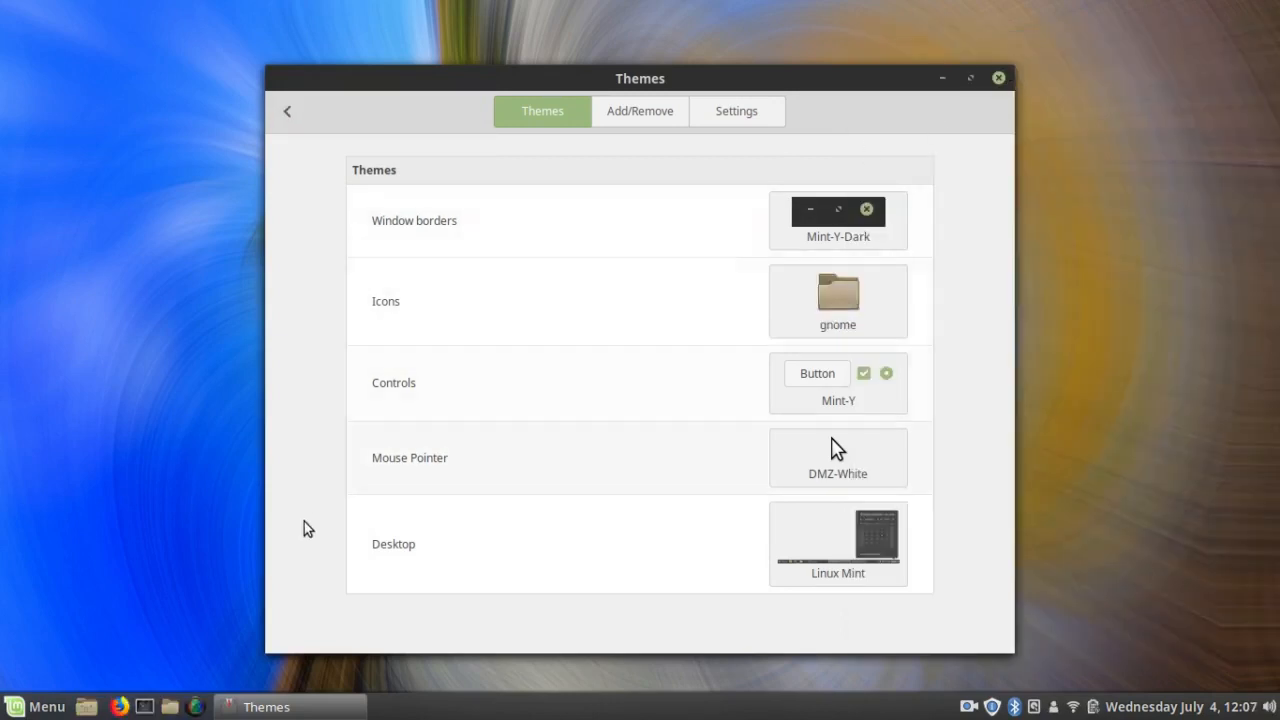
click(55, 706)
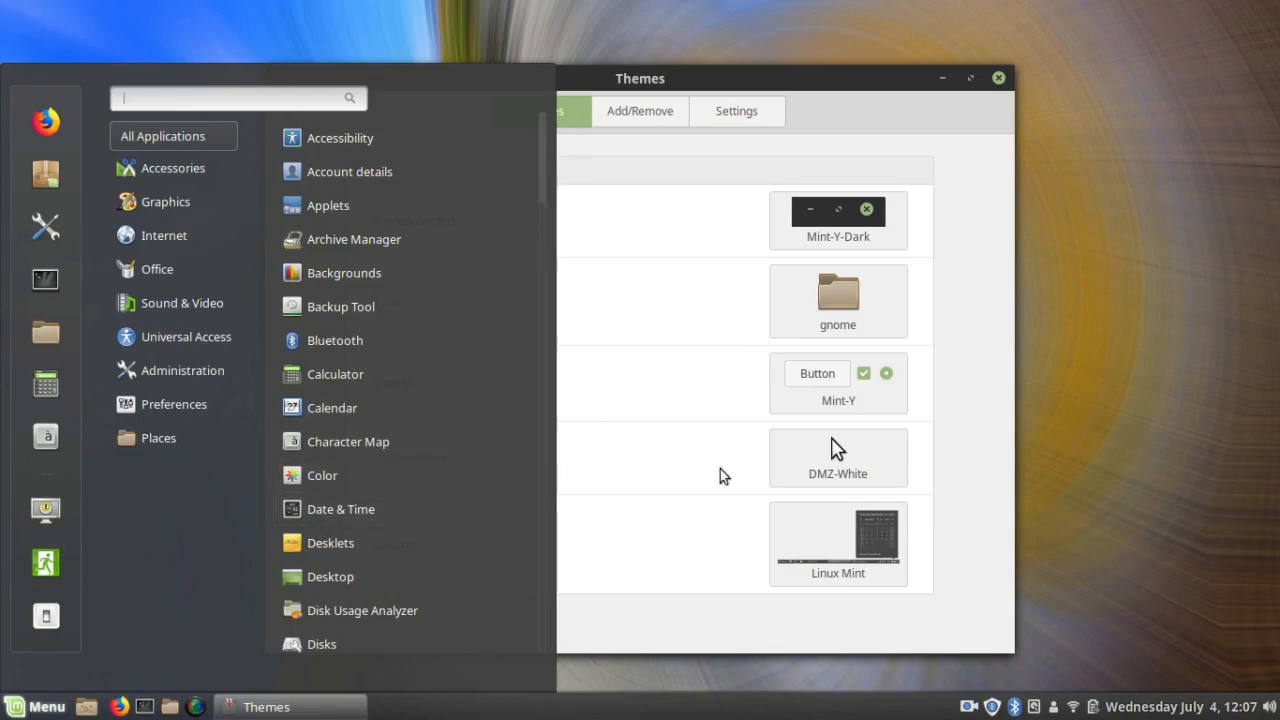
Set the icon theme to Mint-Y and look over the other available icon themes
click(620, 667)
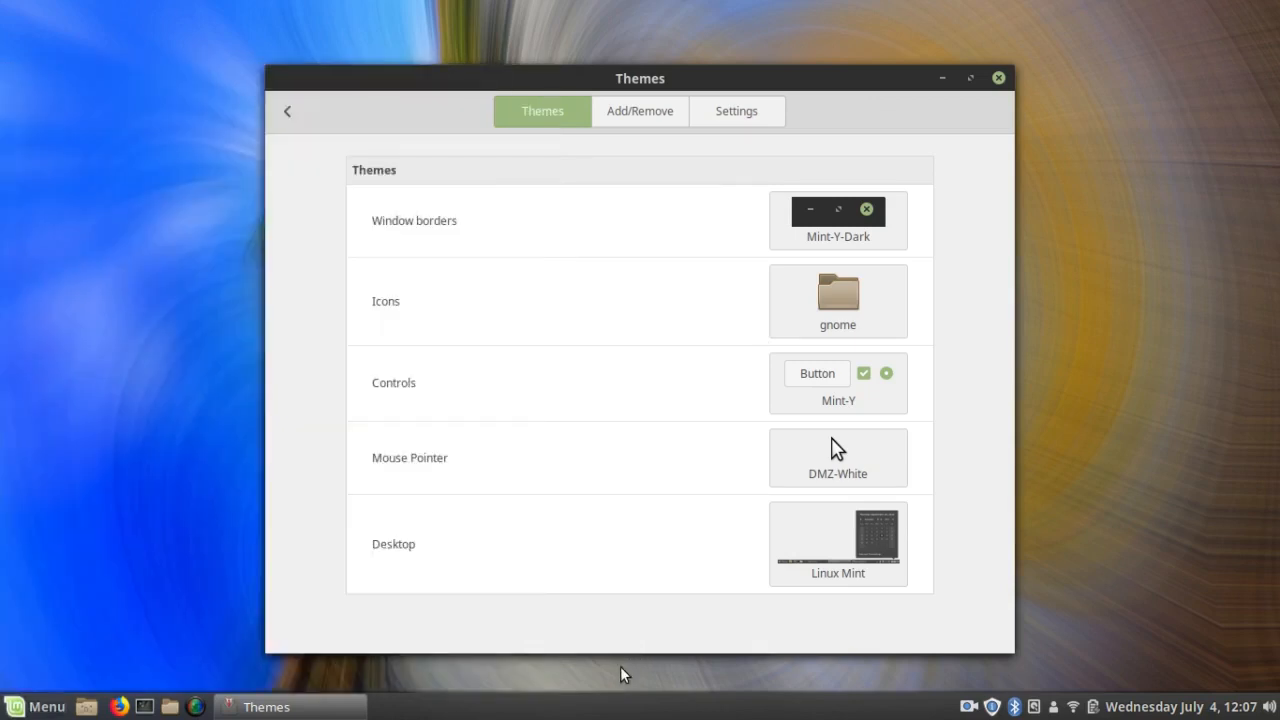
click(857, 303)
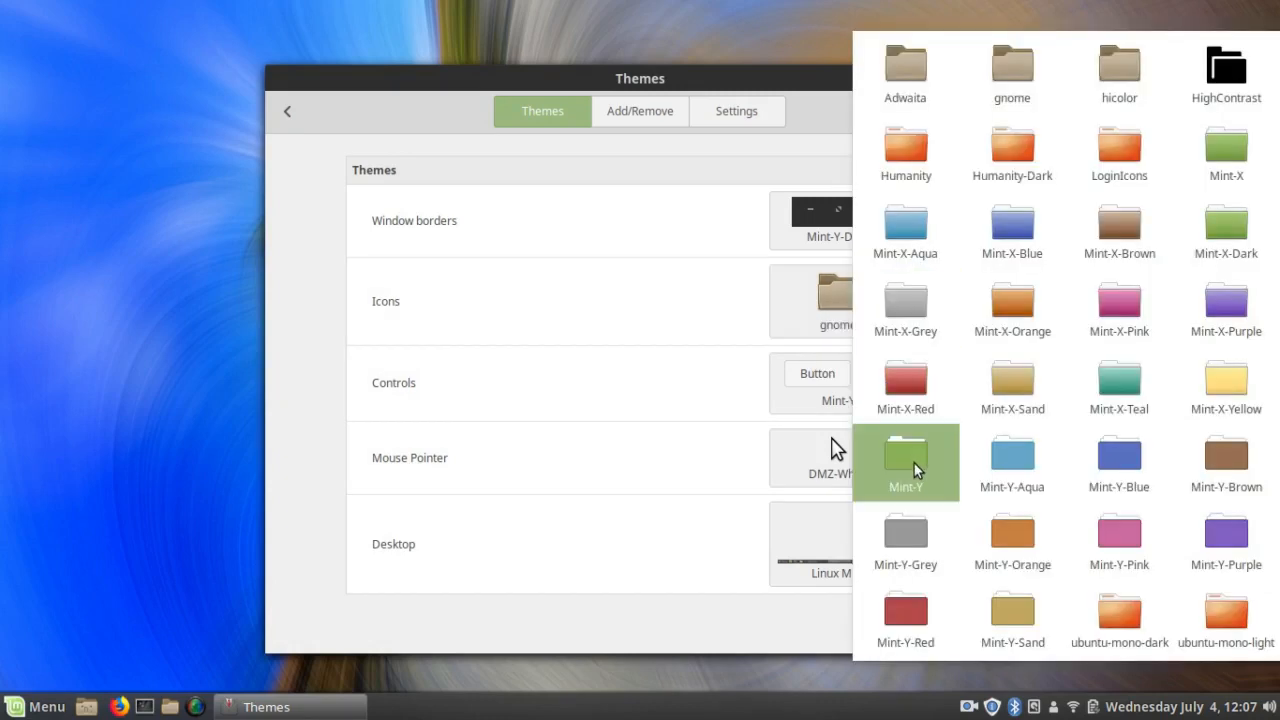
click(914, 465)
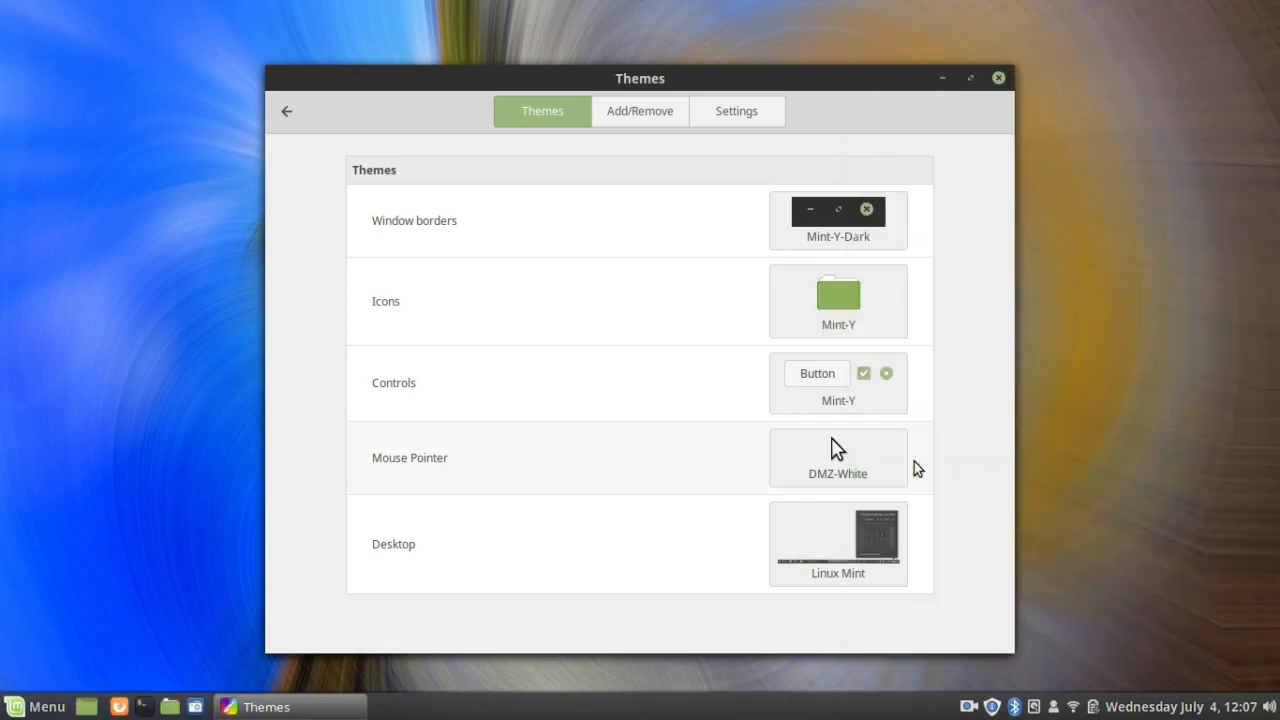
click(871, 302)
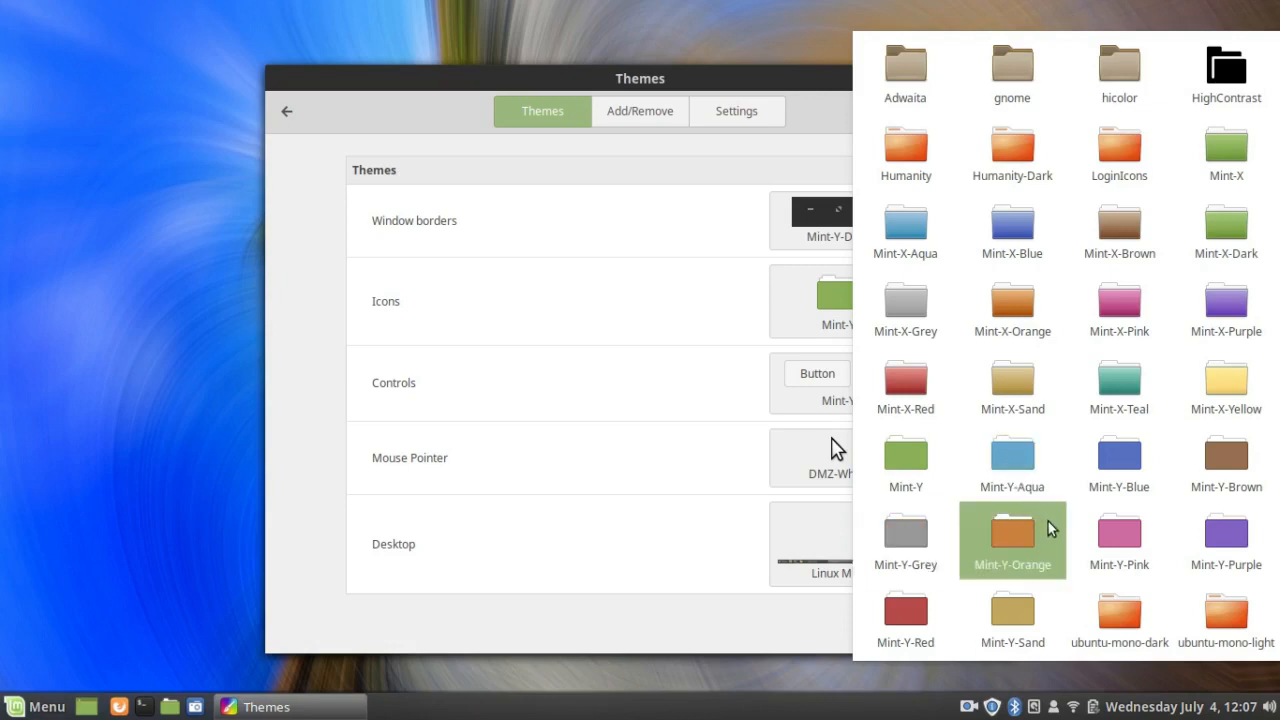
click(806, 302)
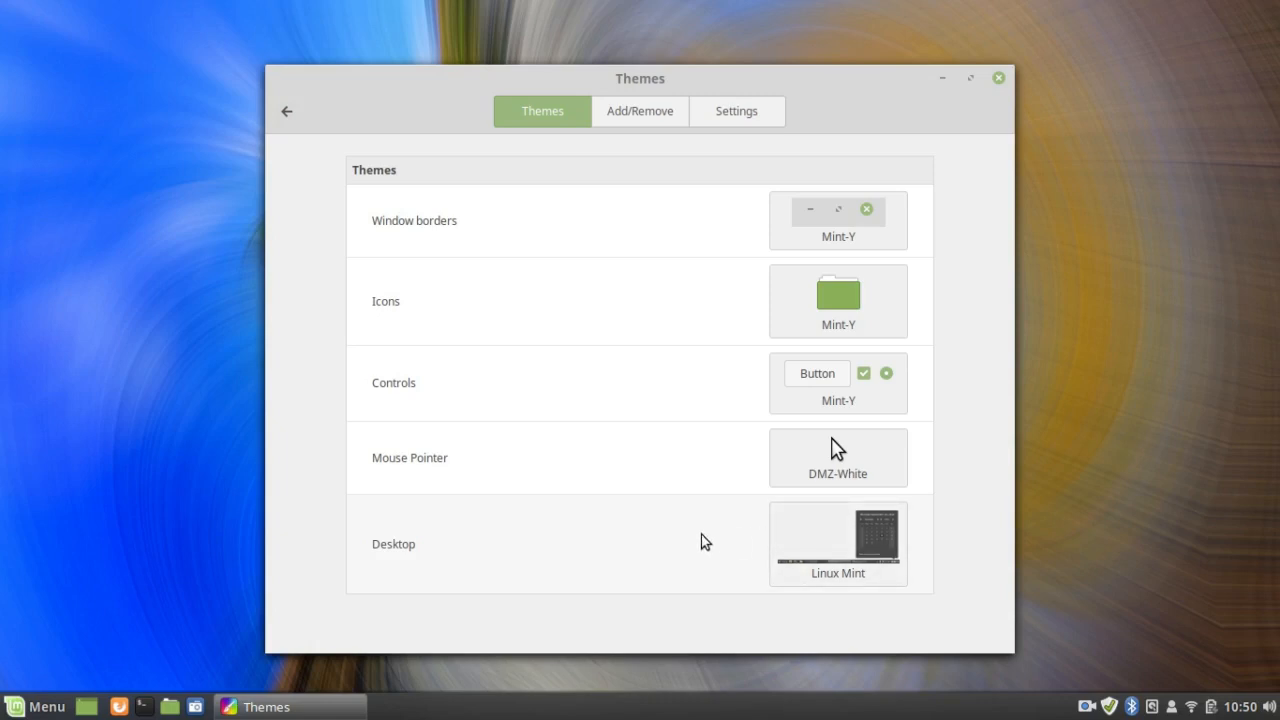
Try the Mint-Y desktop theme with the application menu, and set the desktop theme back to Linux Mint
click(821, 532)
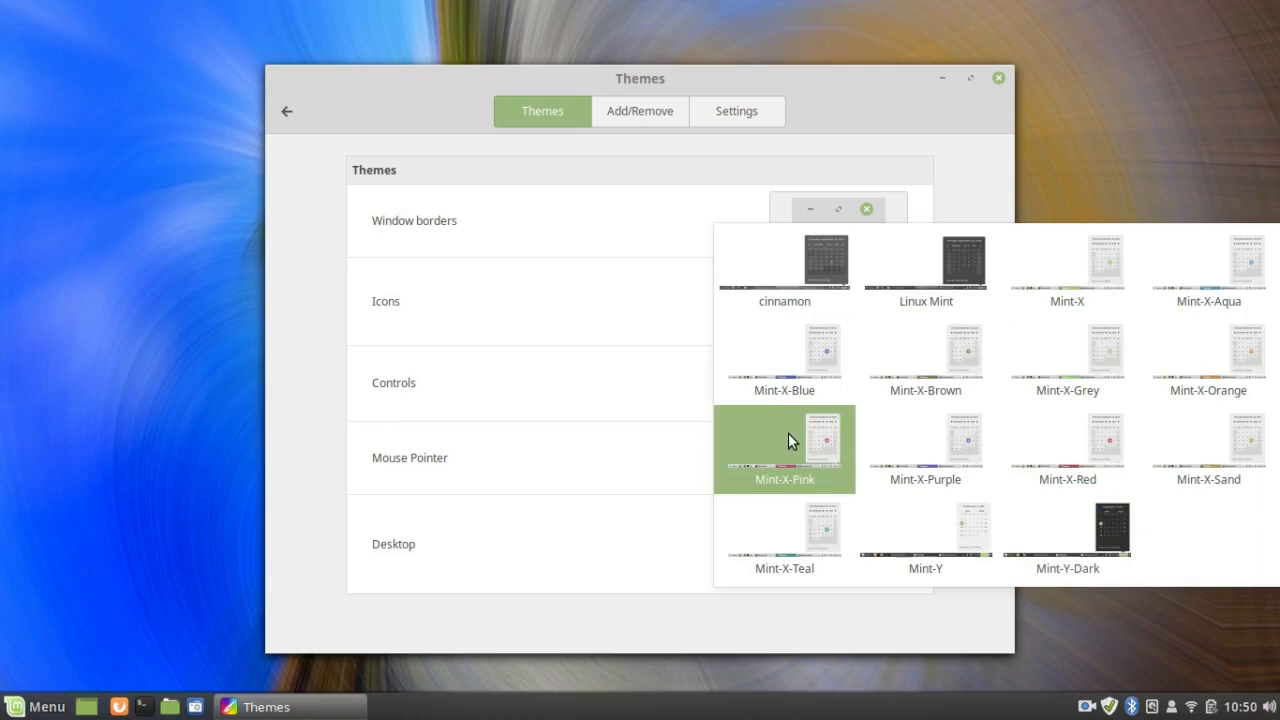
click(931, 545)
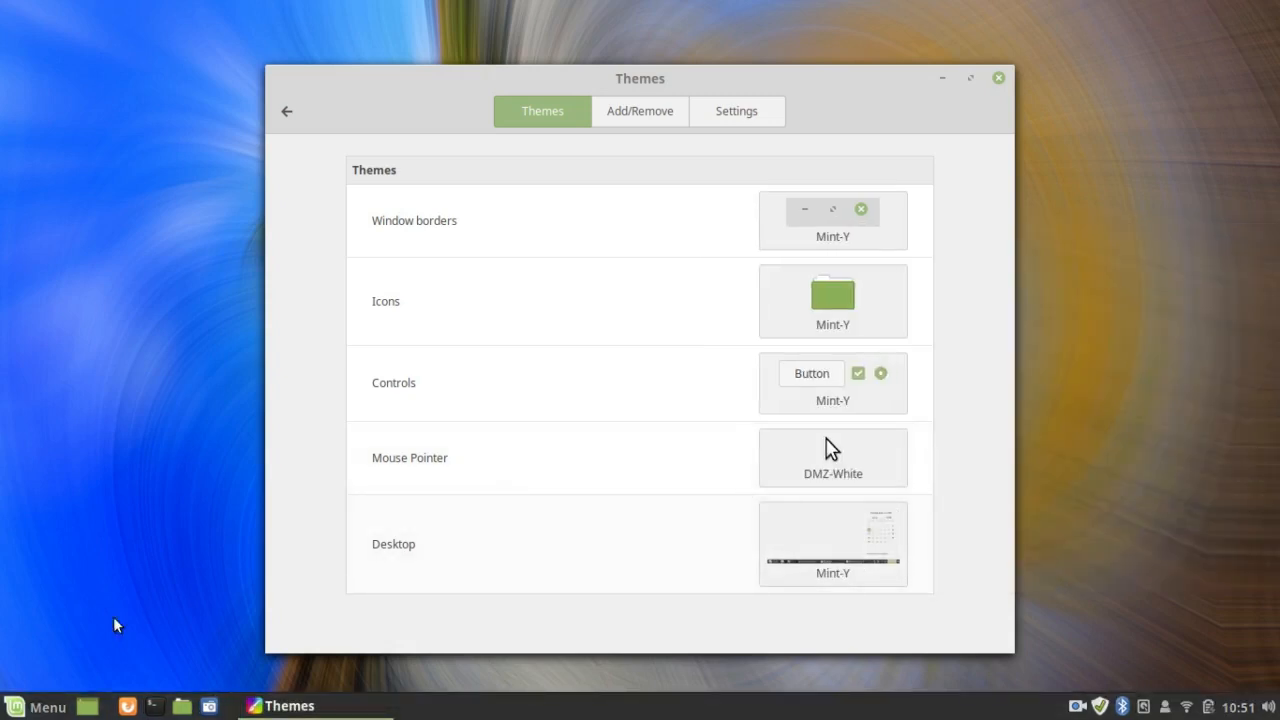
click(38, 710)
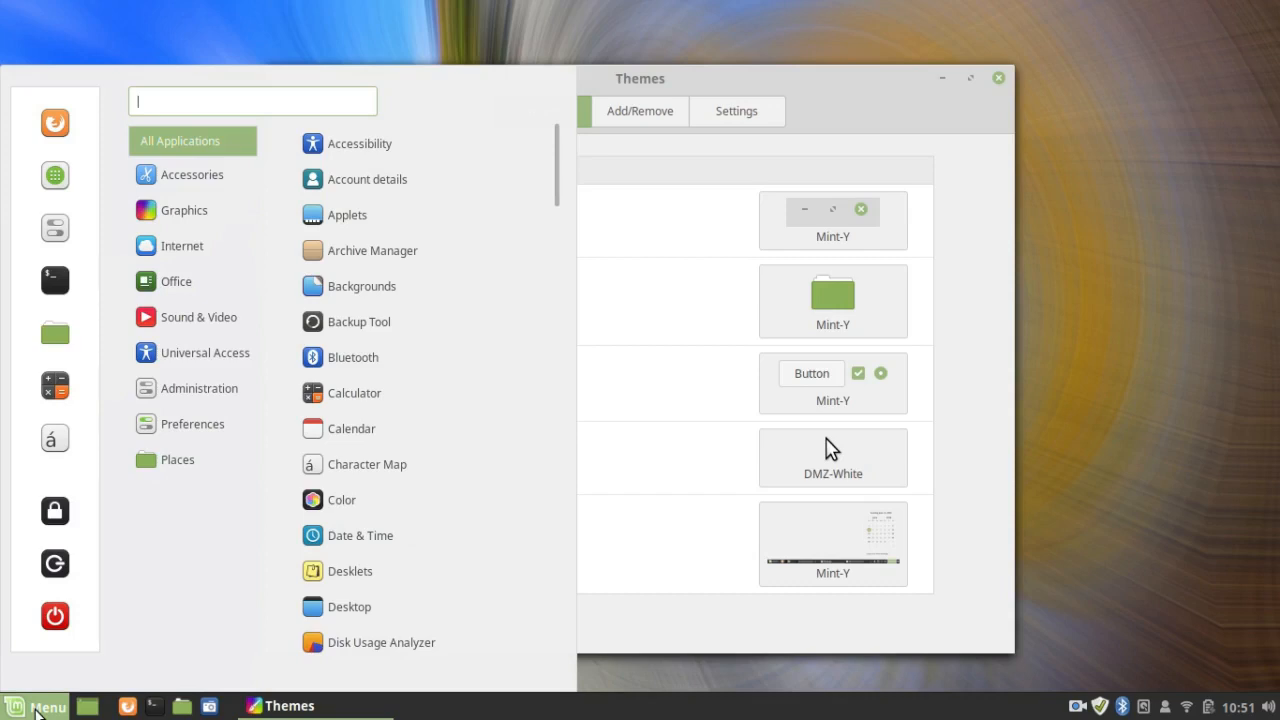
click(38, 710)
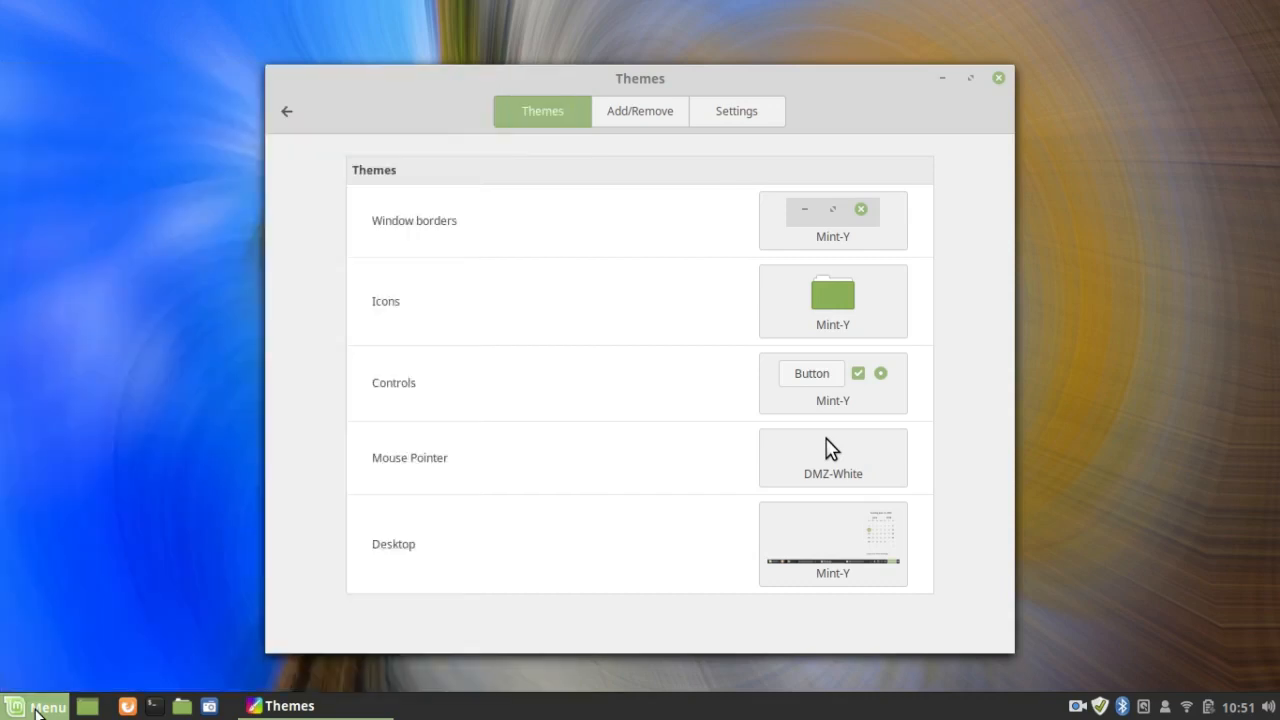
click(843, 540)
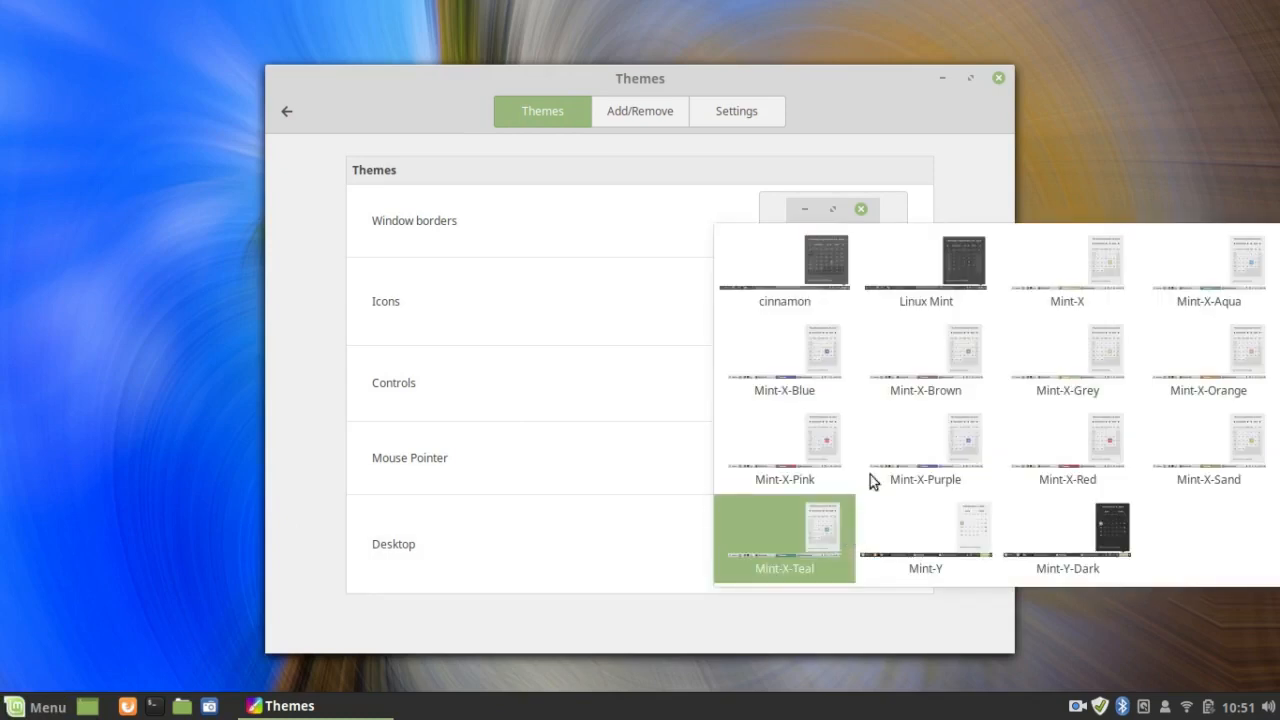
click(946, 268)
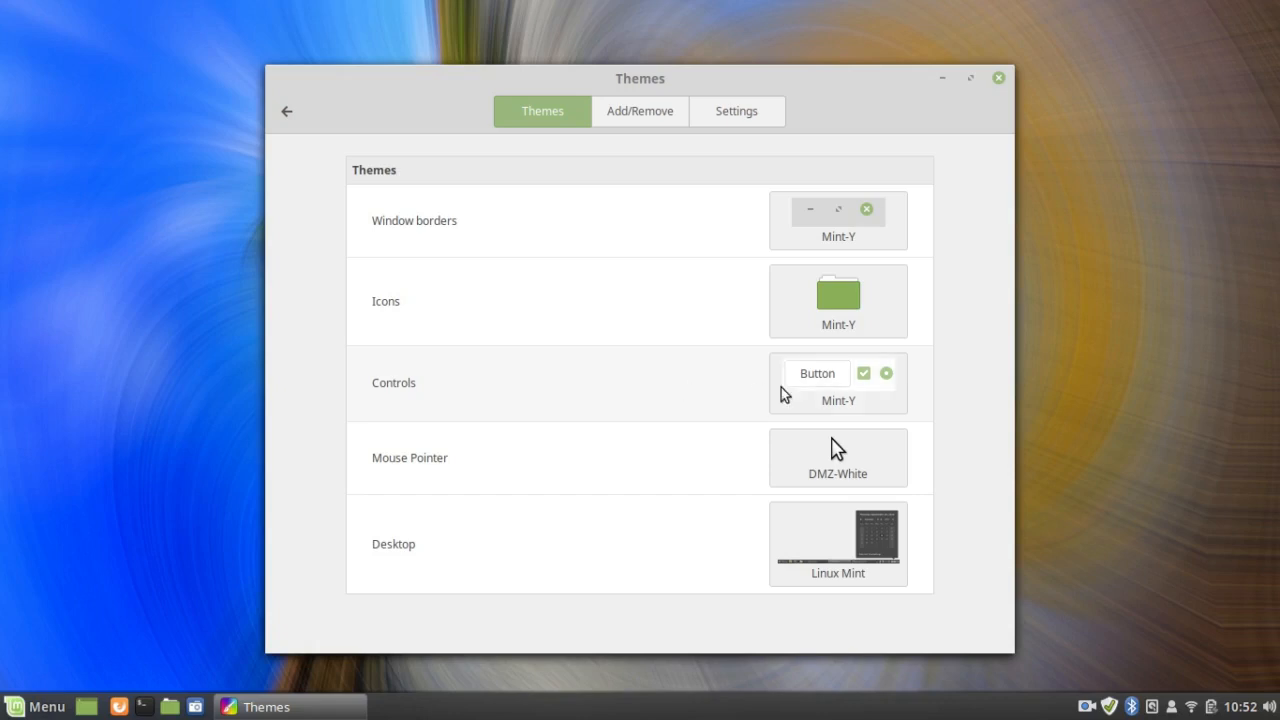
Try the Mint-Y-Dark controls theme and return the controls to Mint-Y
click(841, 389)
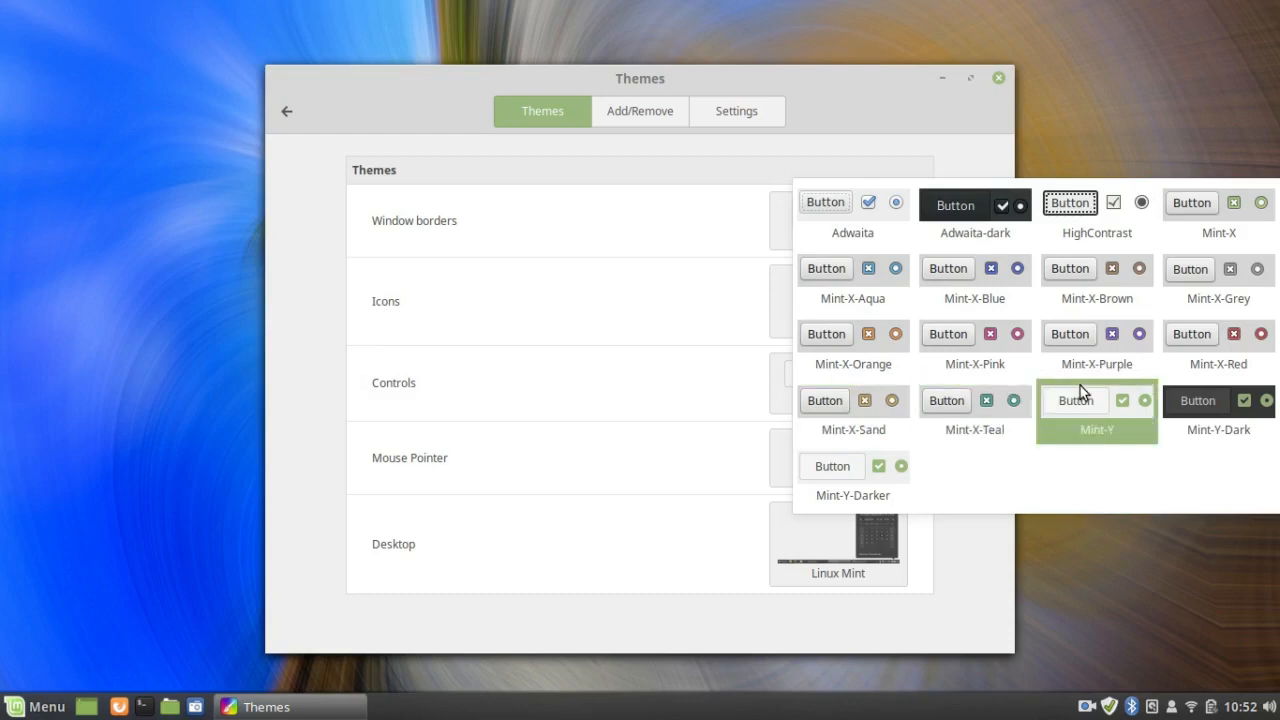
click(1182, 402)
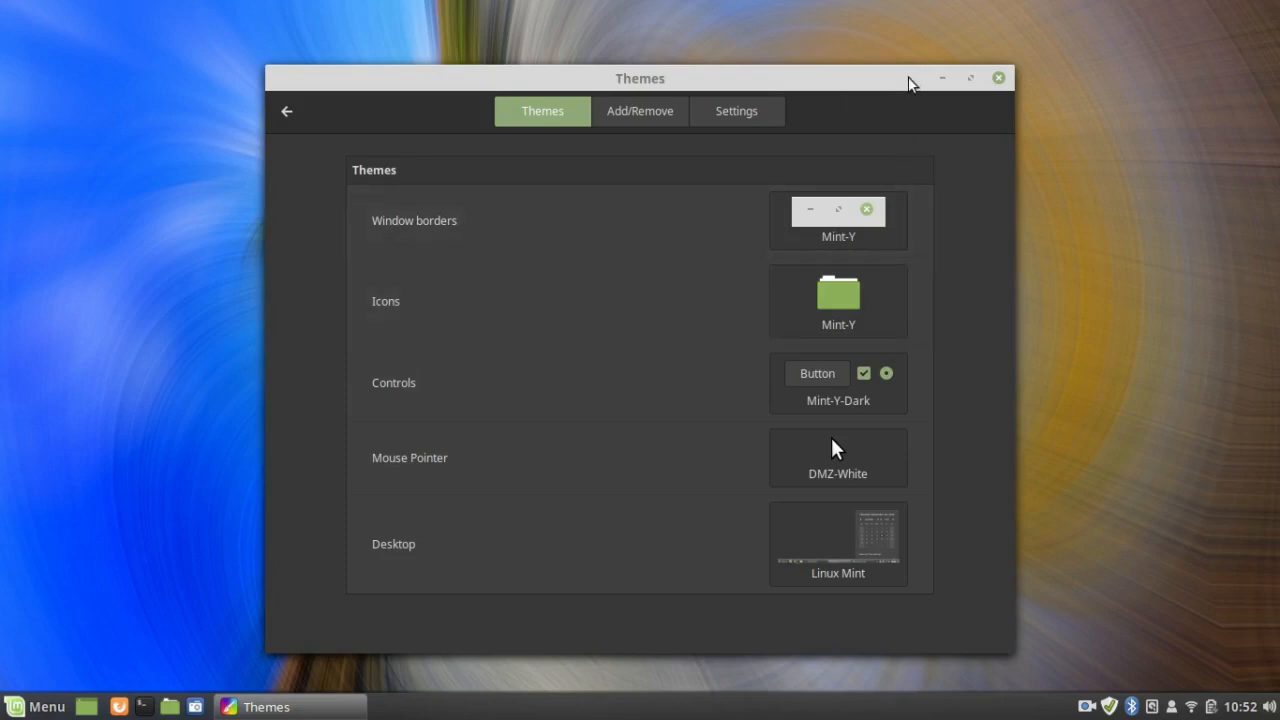
click(816, 376)
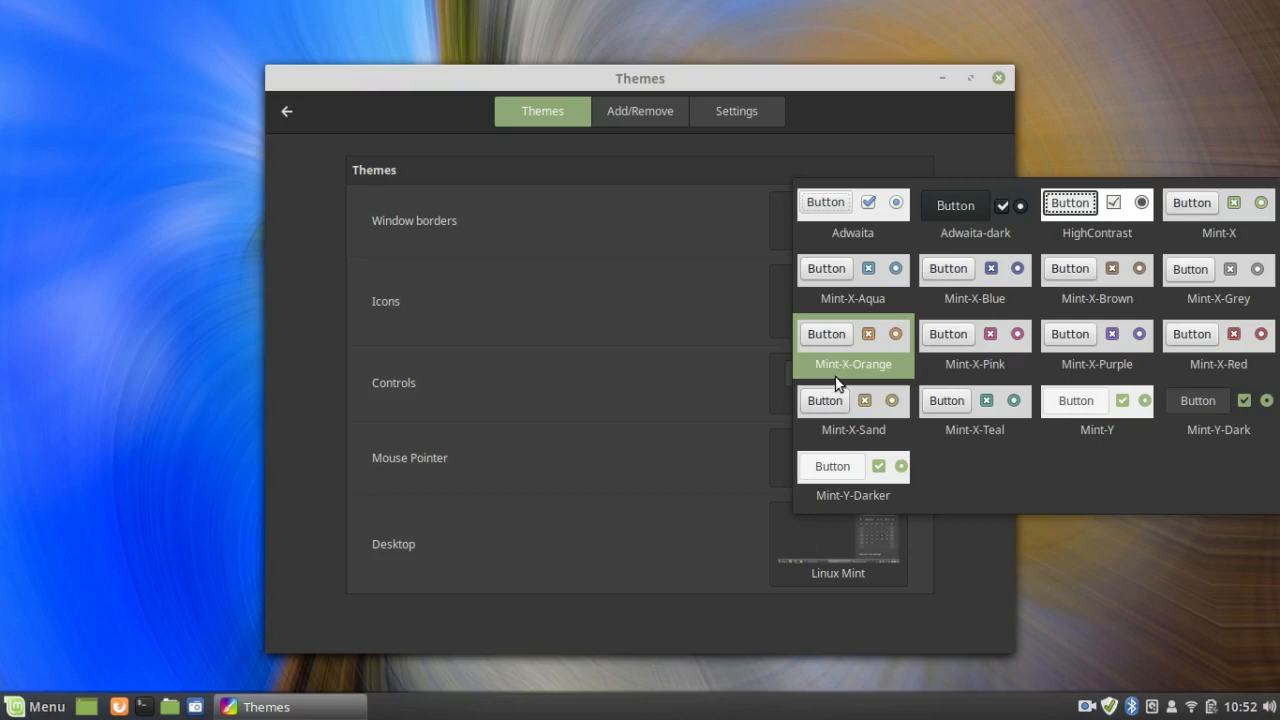
click(1092, 400)
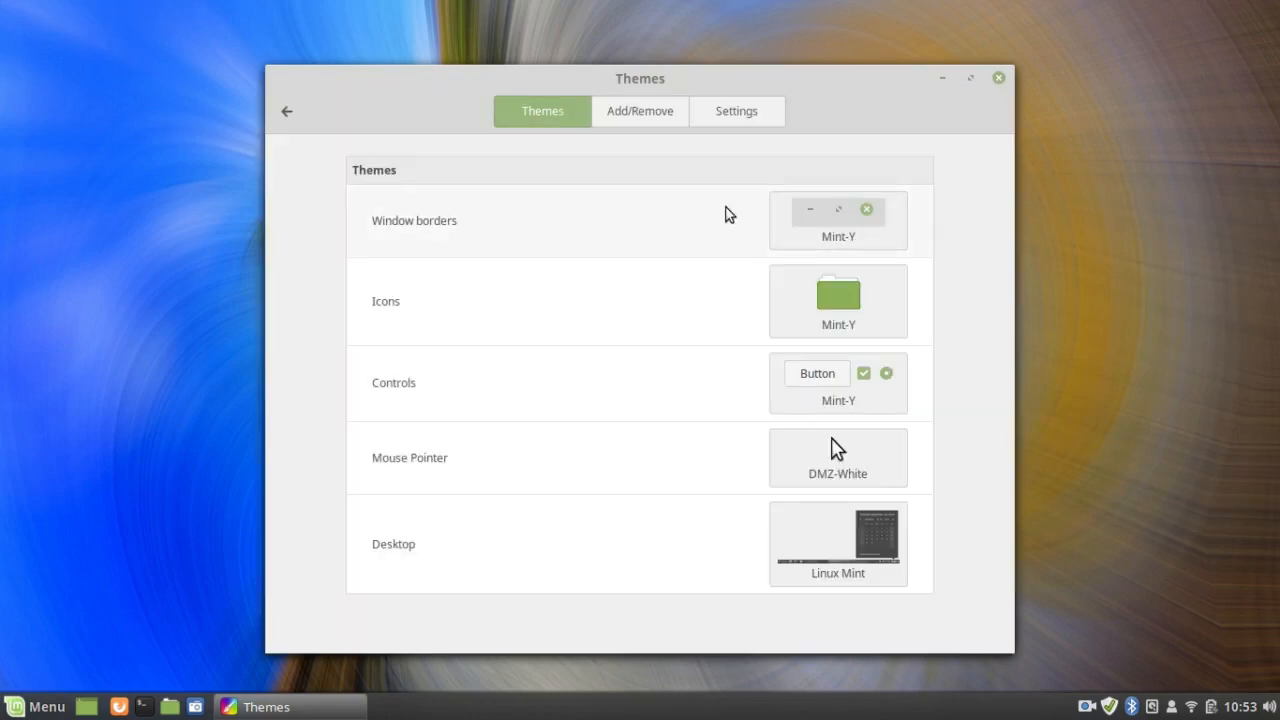
Set the window borders theme to Mint-Y-Dark
click(812, 224)
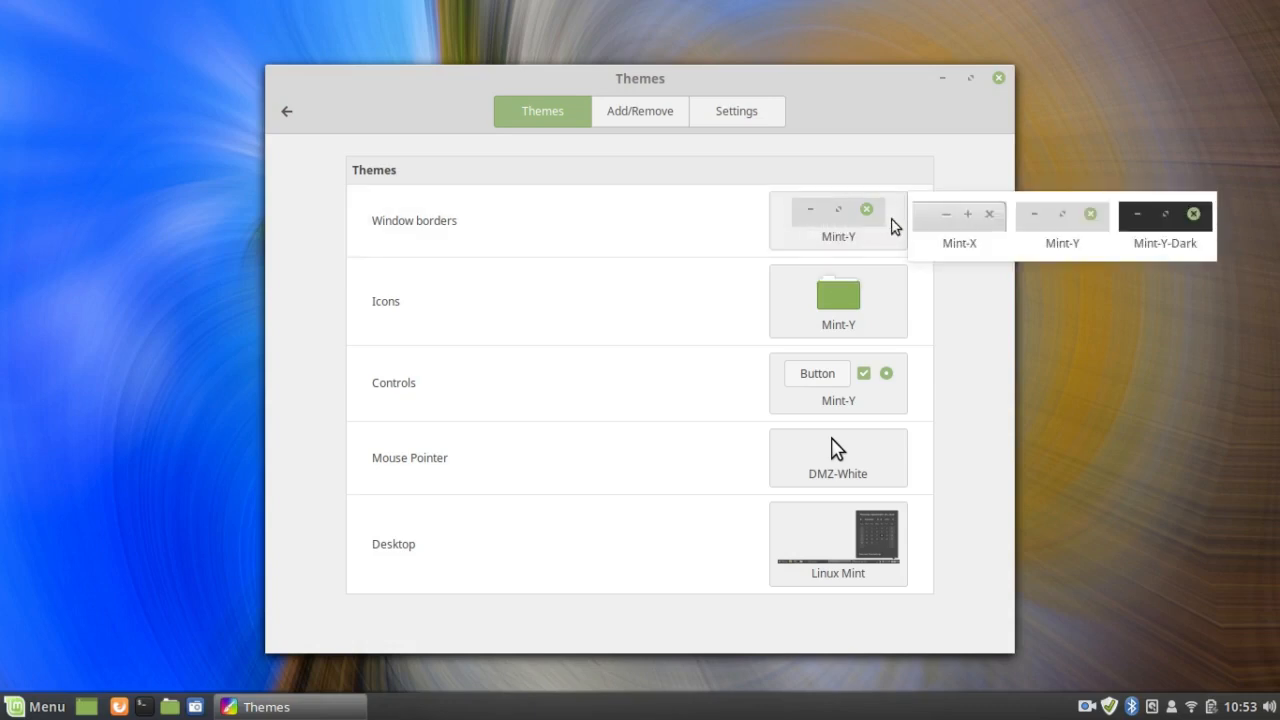
click(1152, 232)
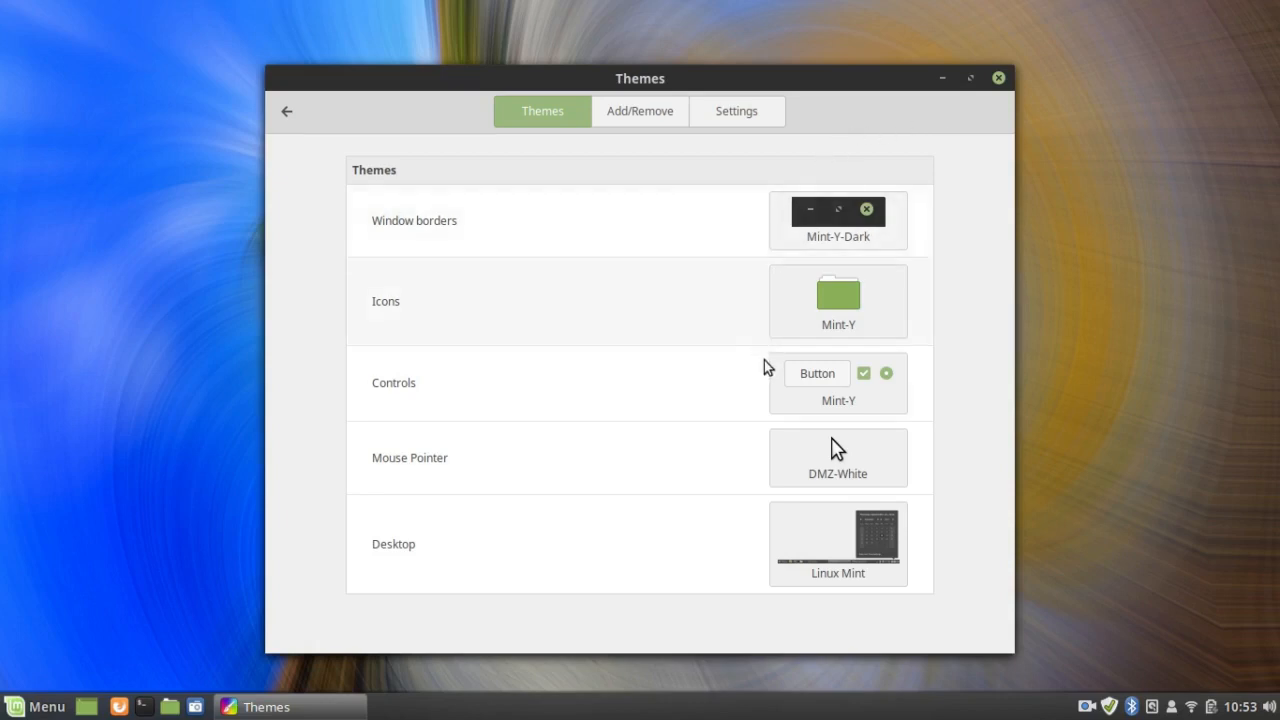
Preview the Mint-Y-Dark controls together with the dark window borders, and restore the Mint-Y controls
click(814, 394)
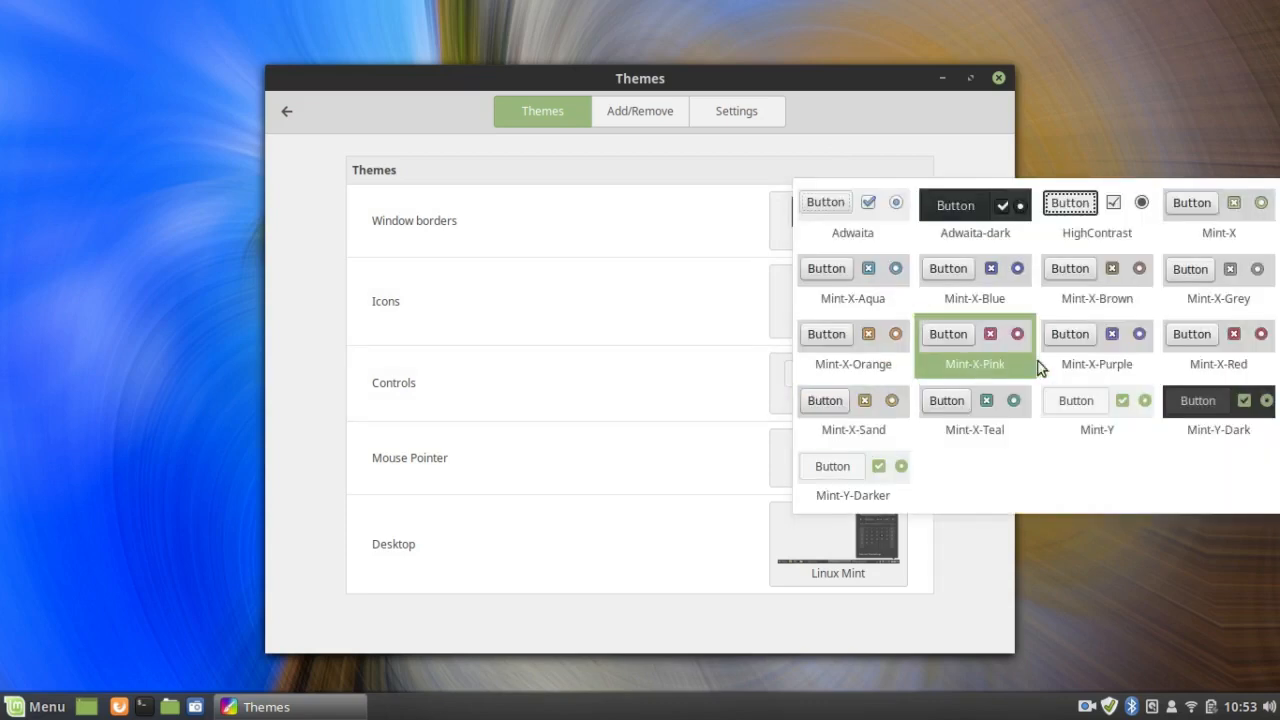
click(1197, 413)
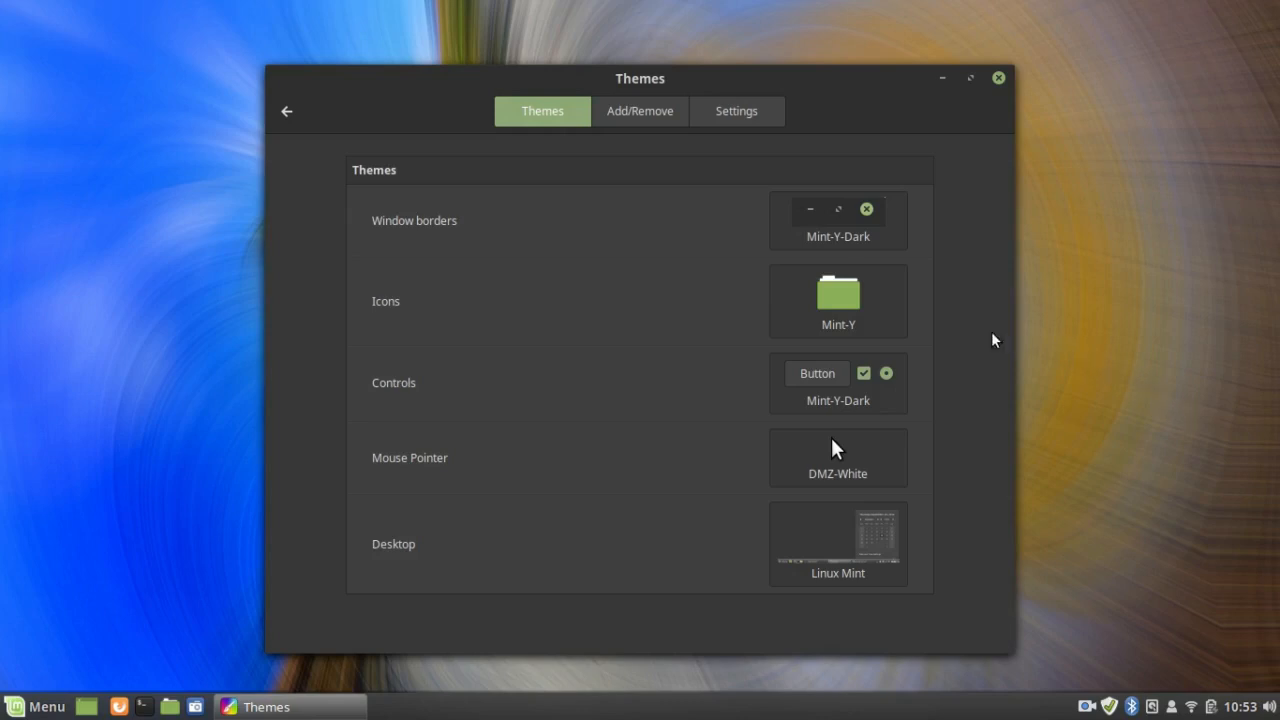
click(837, 376)
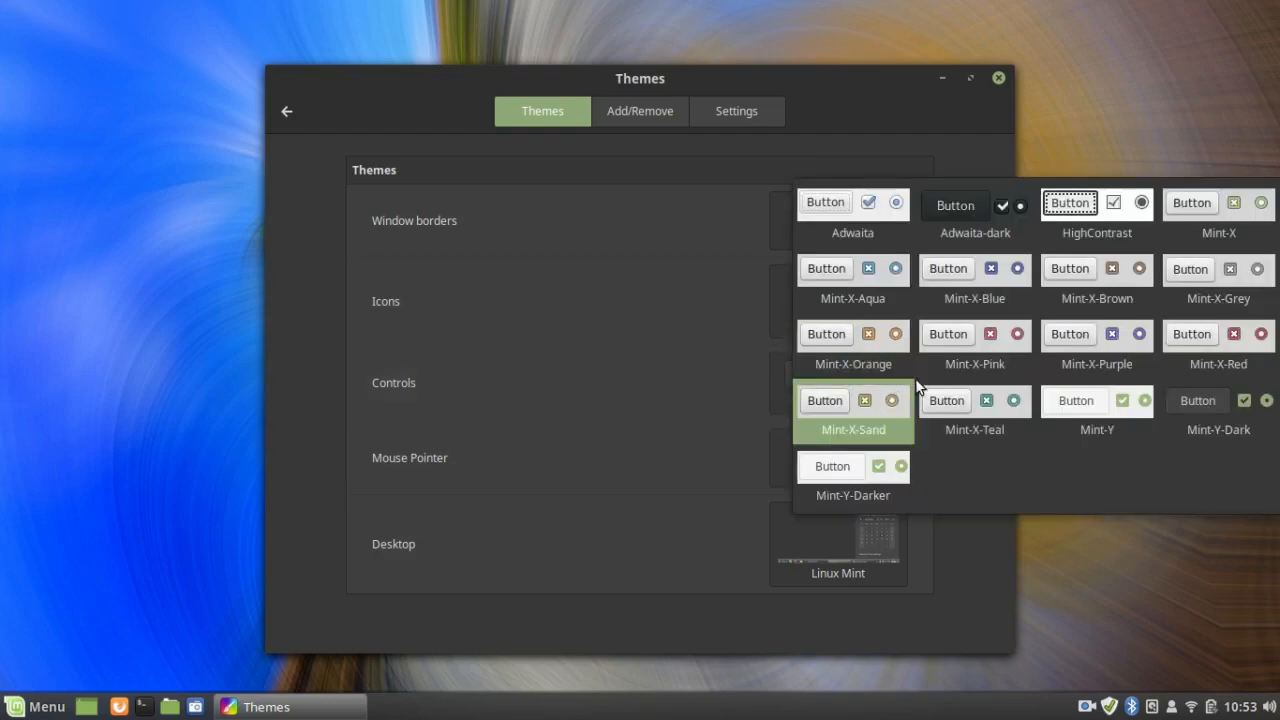
click(1075, 403)
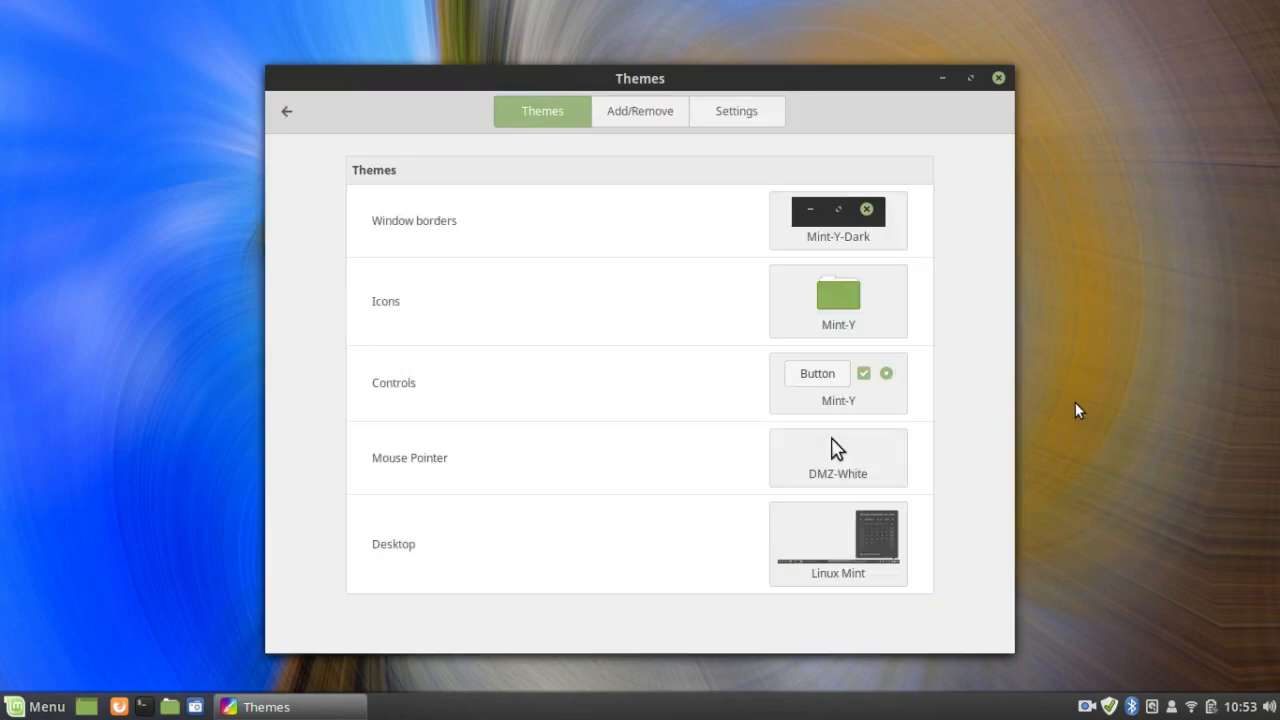
Close the Themes window and switch to Workspace 4 with the Cinnamon Spices website in Firefox
click(998, 78)
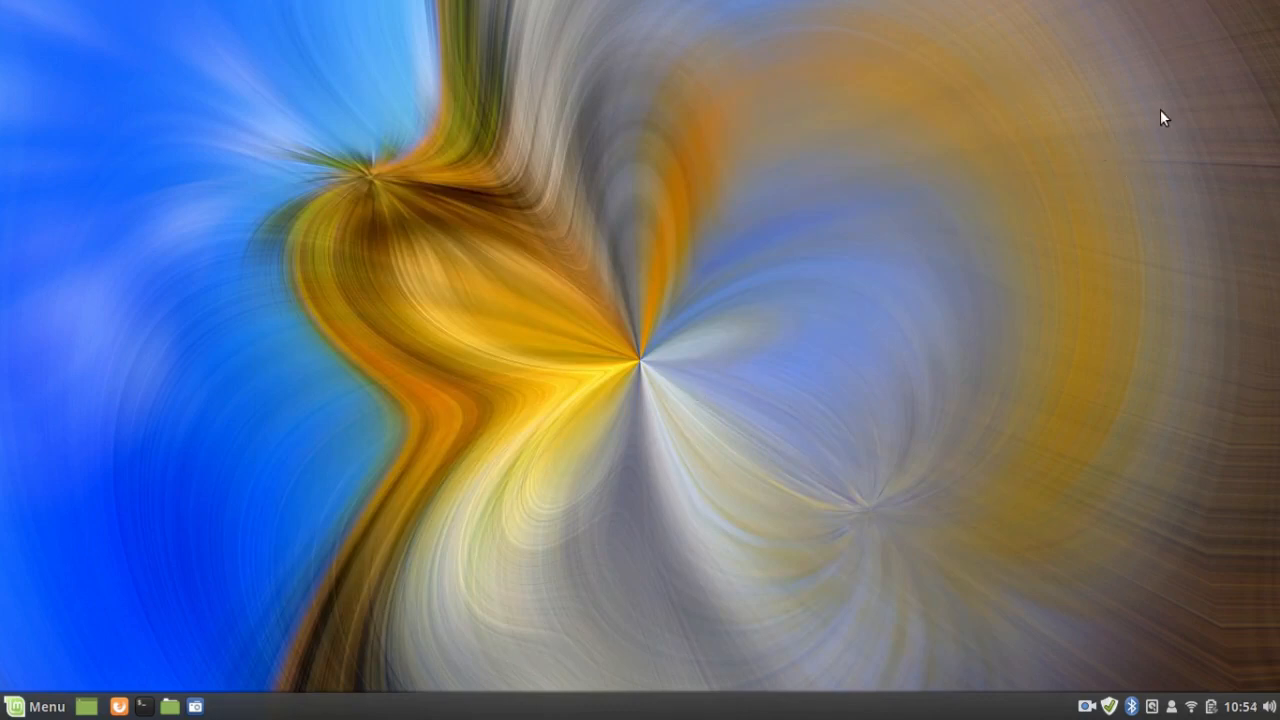
mouse_move(1278, 1)
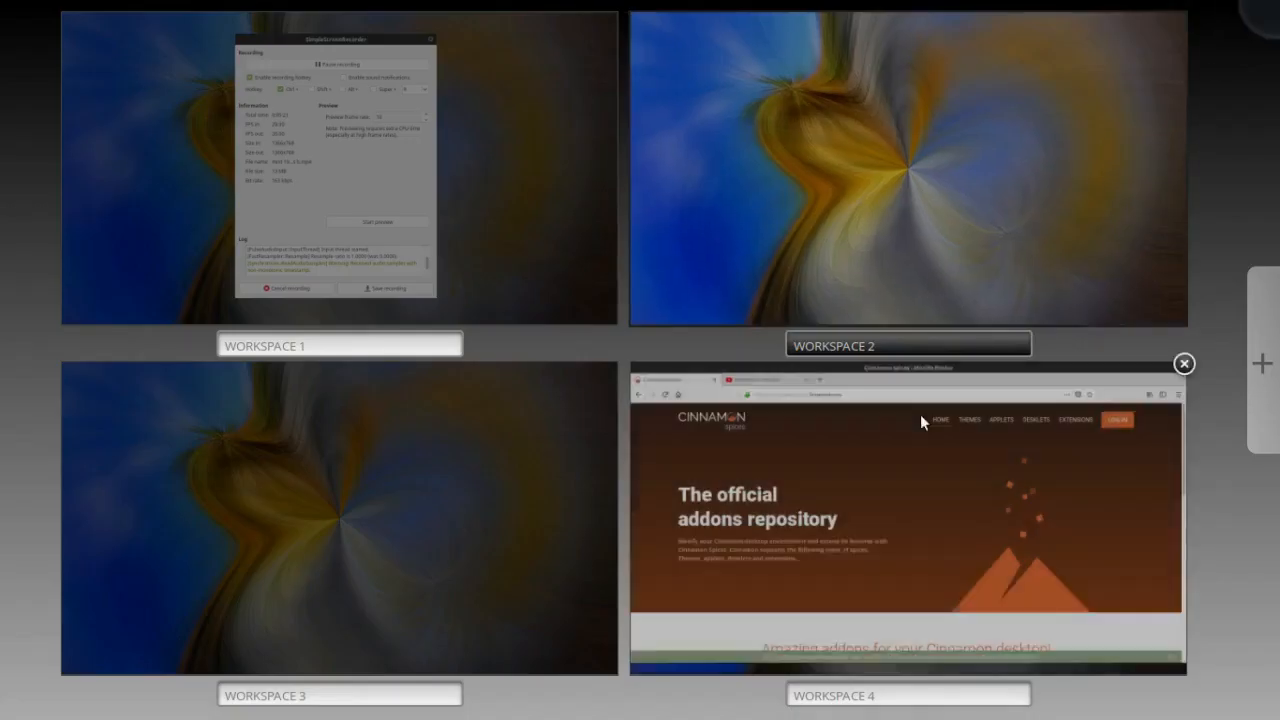
click(903, 446)
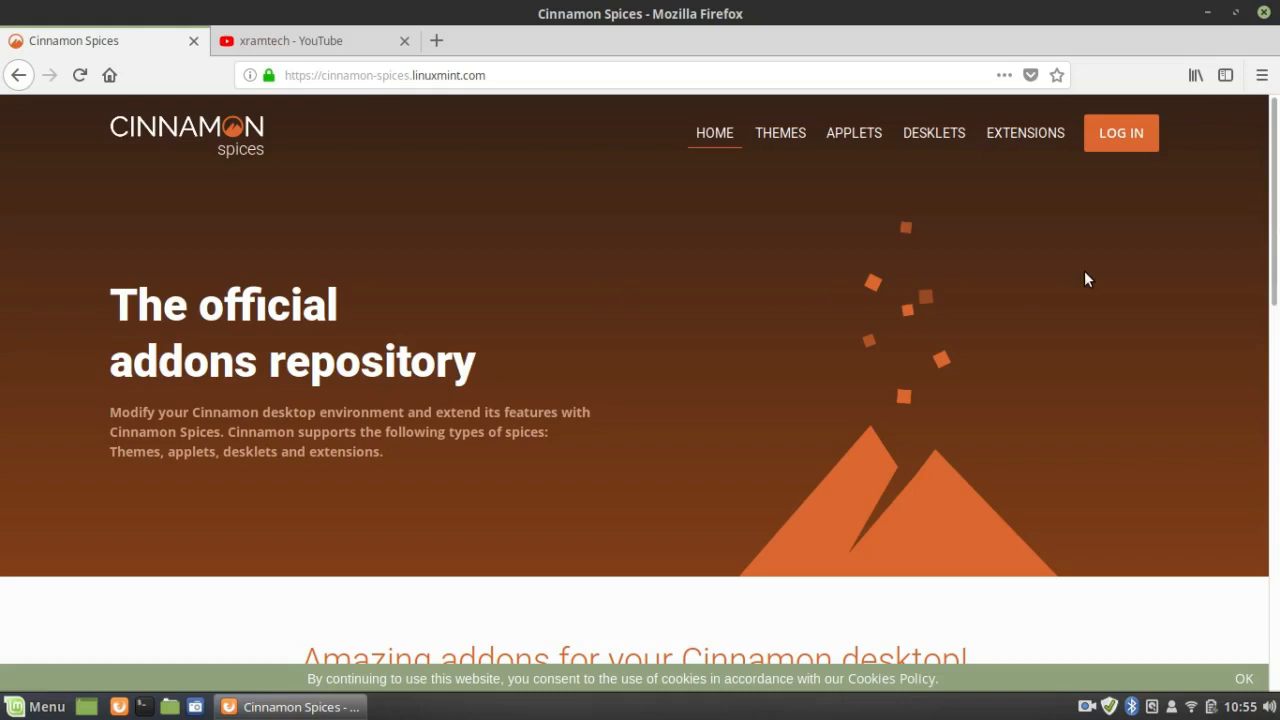
Open the Themes section of the Cinnamon Spices website and browse the popular themes
click(785, 135)
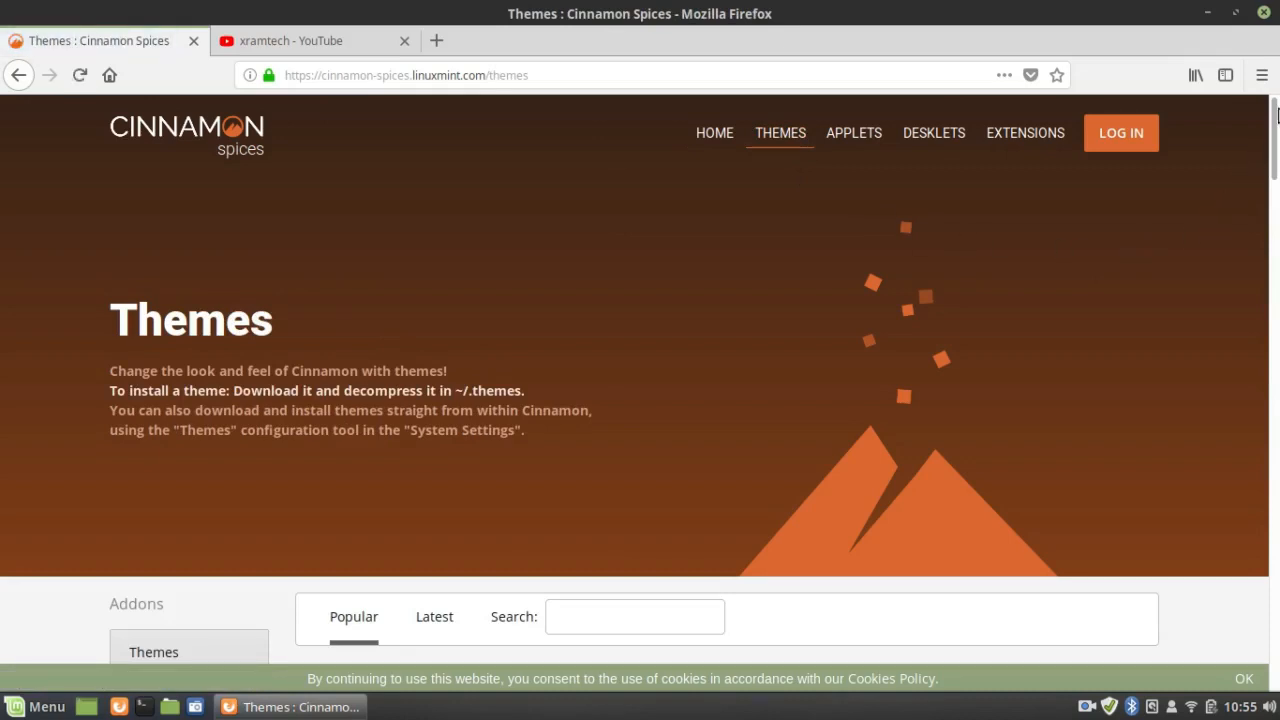
drag(1275, 123, 1274, 199)
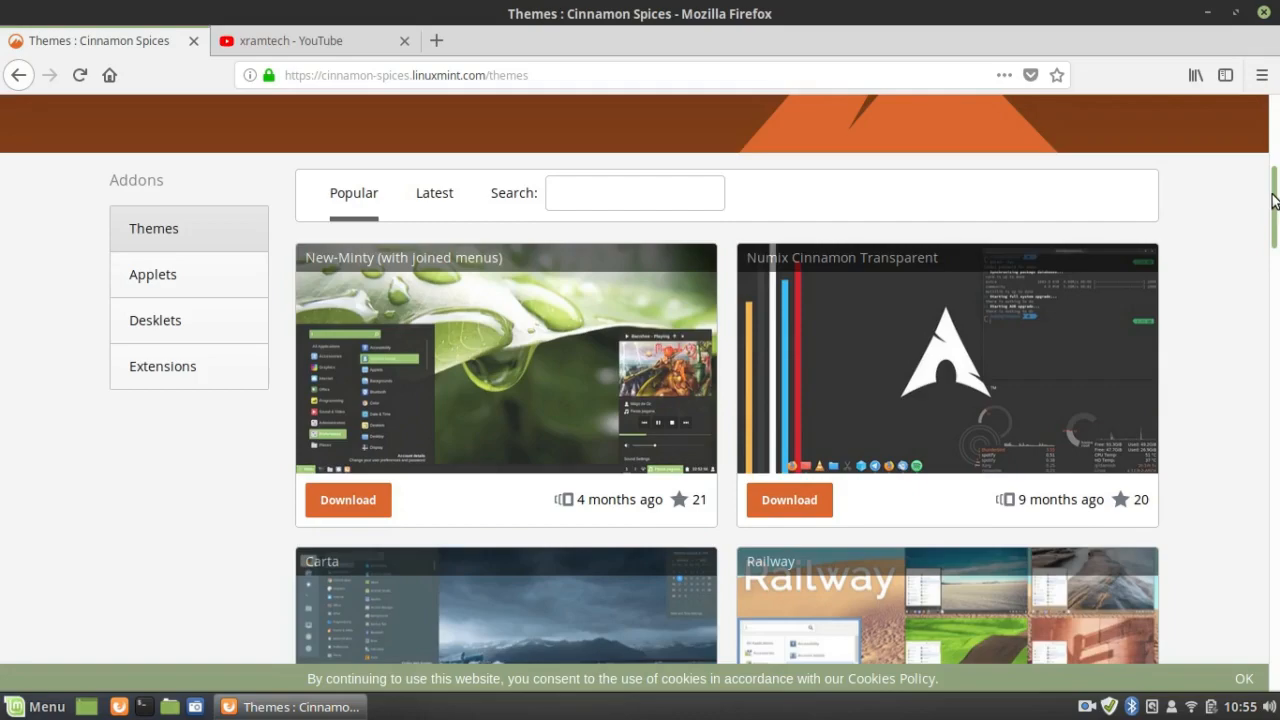
drag(1274, 197, 1276, 230)
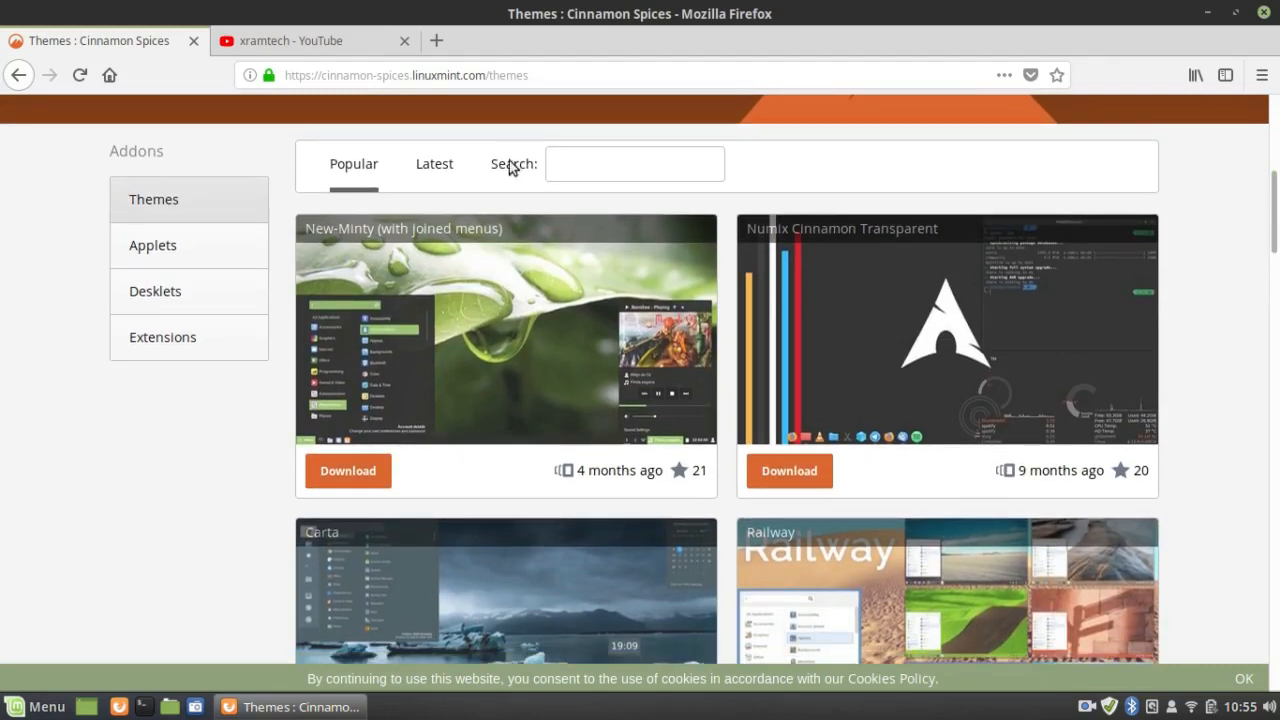
Browse the popular add-ons in the Applets and Desklets sections of the Cinnamon Spices website
click(165, 257)
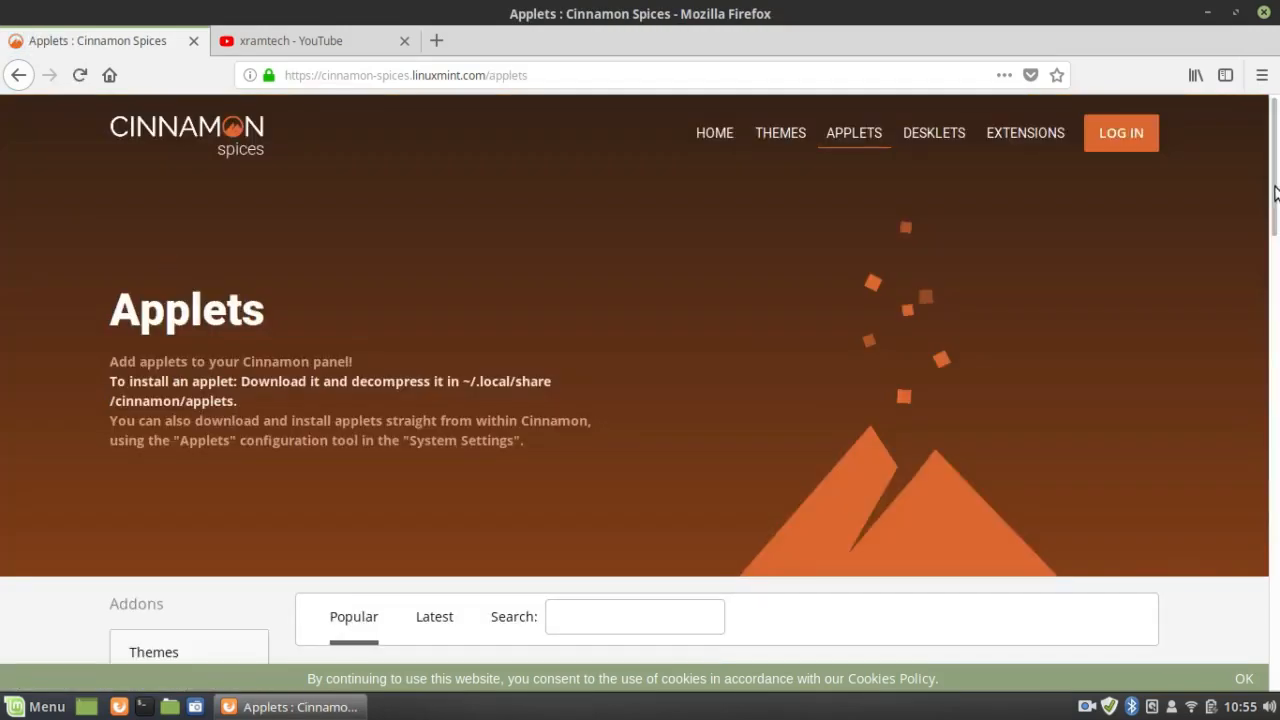
drag(1274, 193, 1246, 120)
drag(1274, 192, 1255, 326)
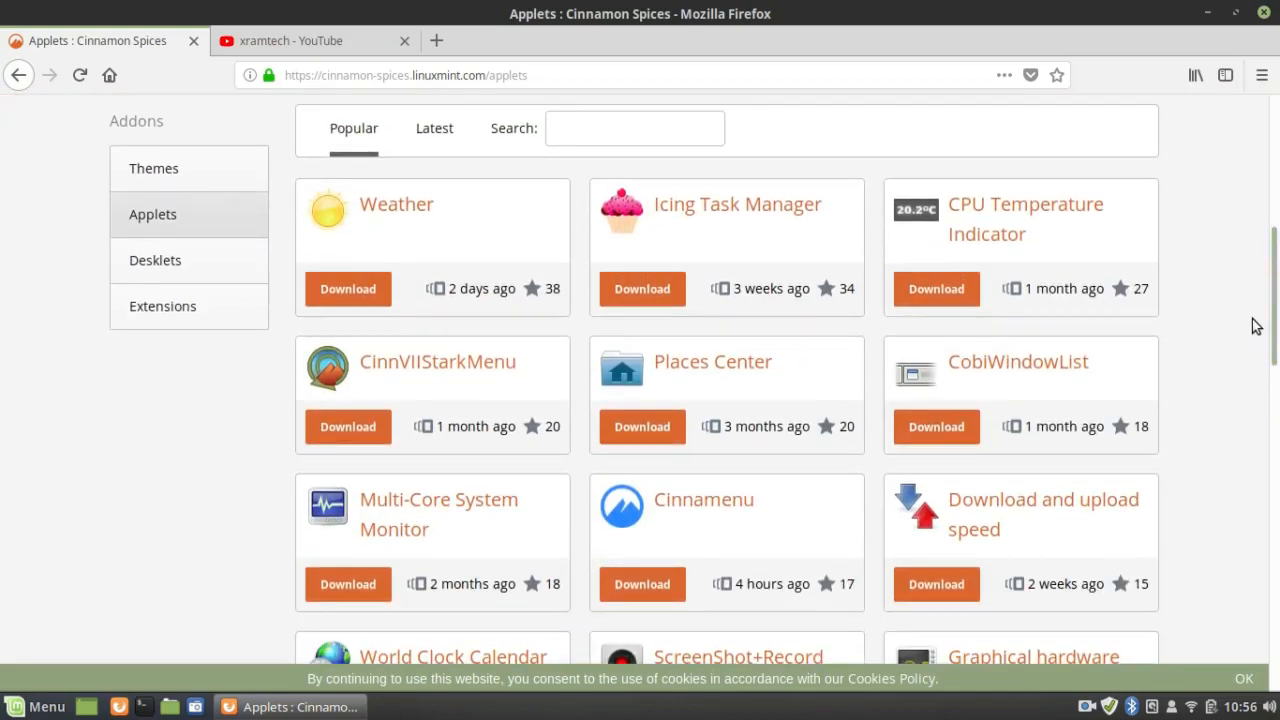
click(241, 255)
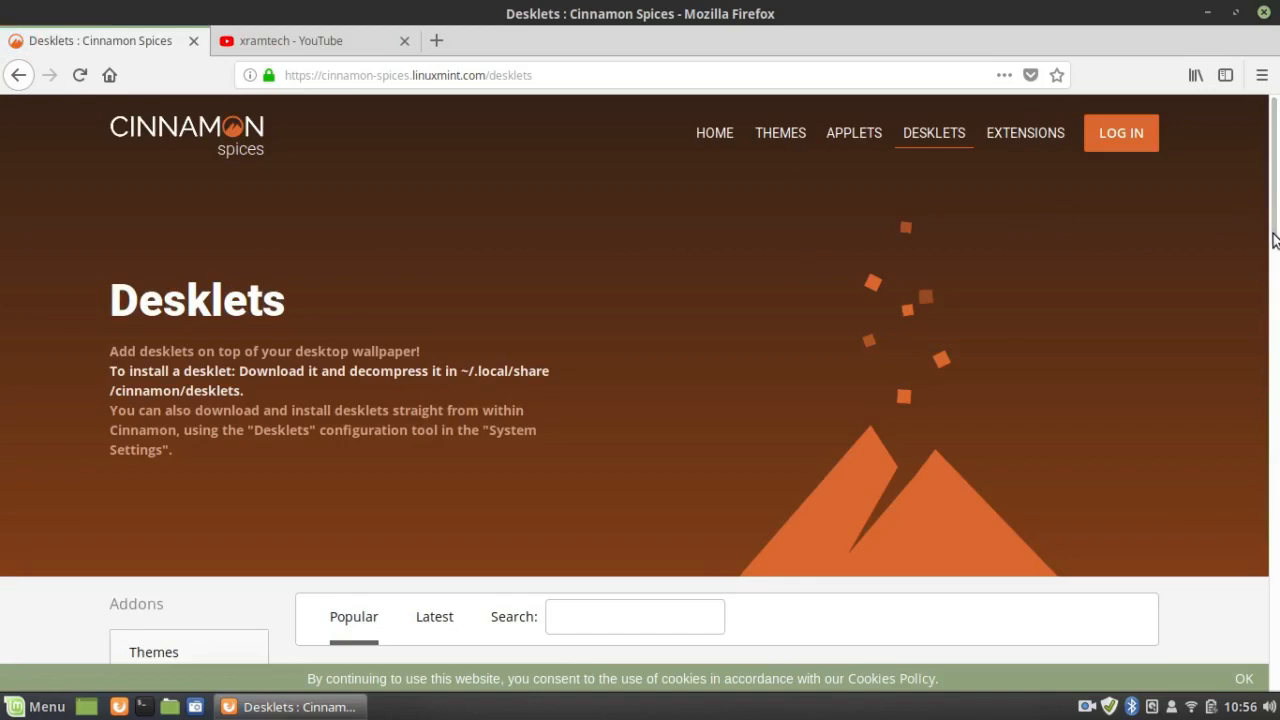
drag(1265, 236, 1258, 400)
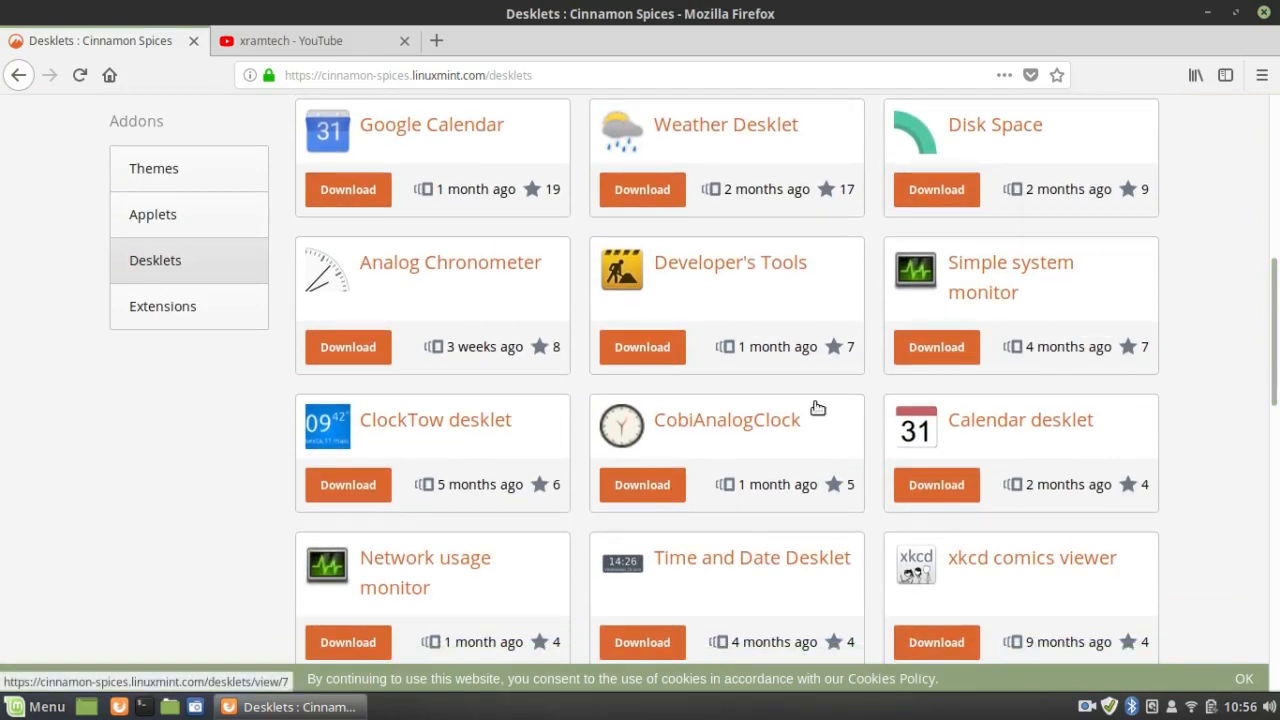
Look through the popular add-ons in the Extensions section and return to the Desklets page
click(193, 310)
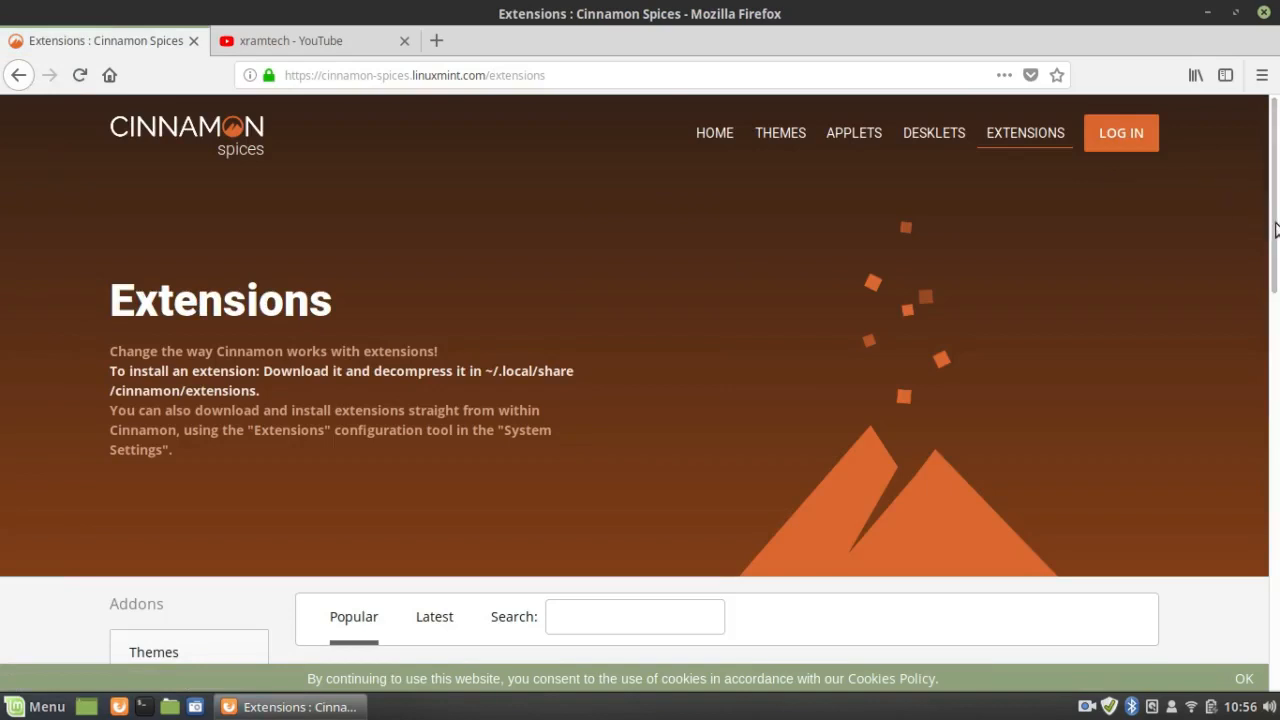
scroll(1259, 300, down, 3)
scroll(1259, 346, down, 3)
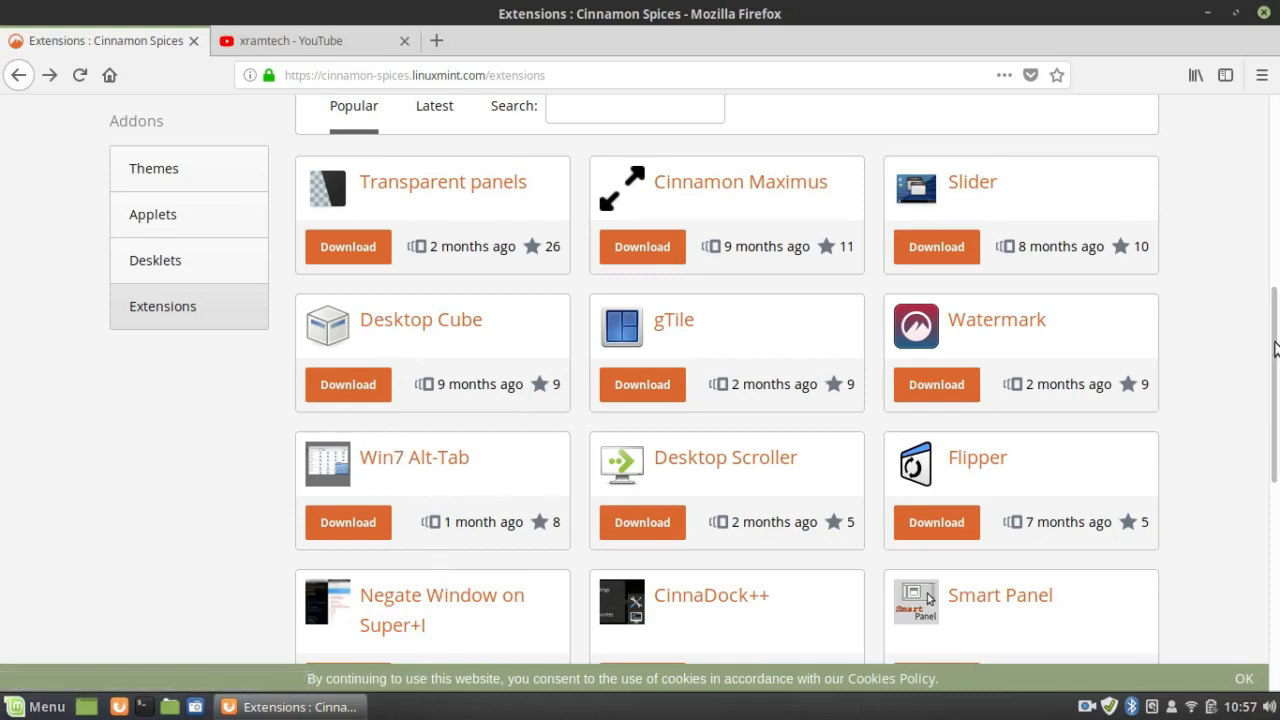
drag(1270, 350, 1246, 494)
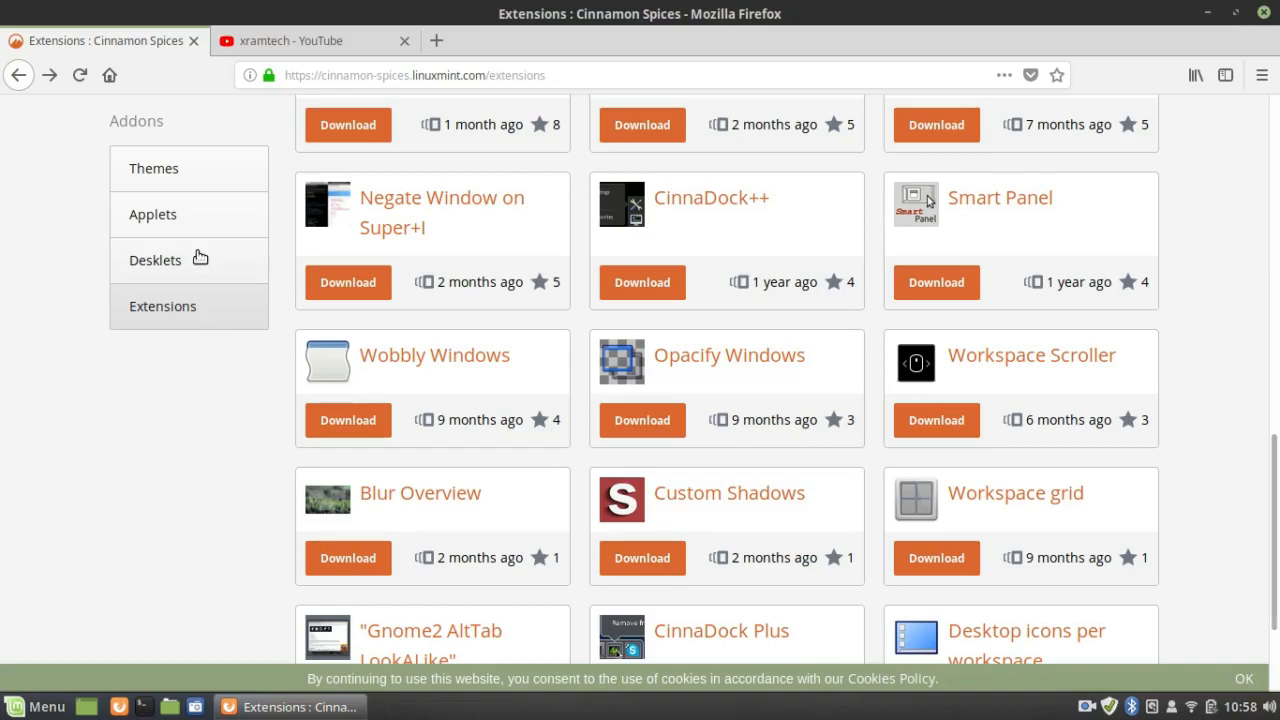
click(18, 75)
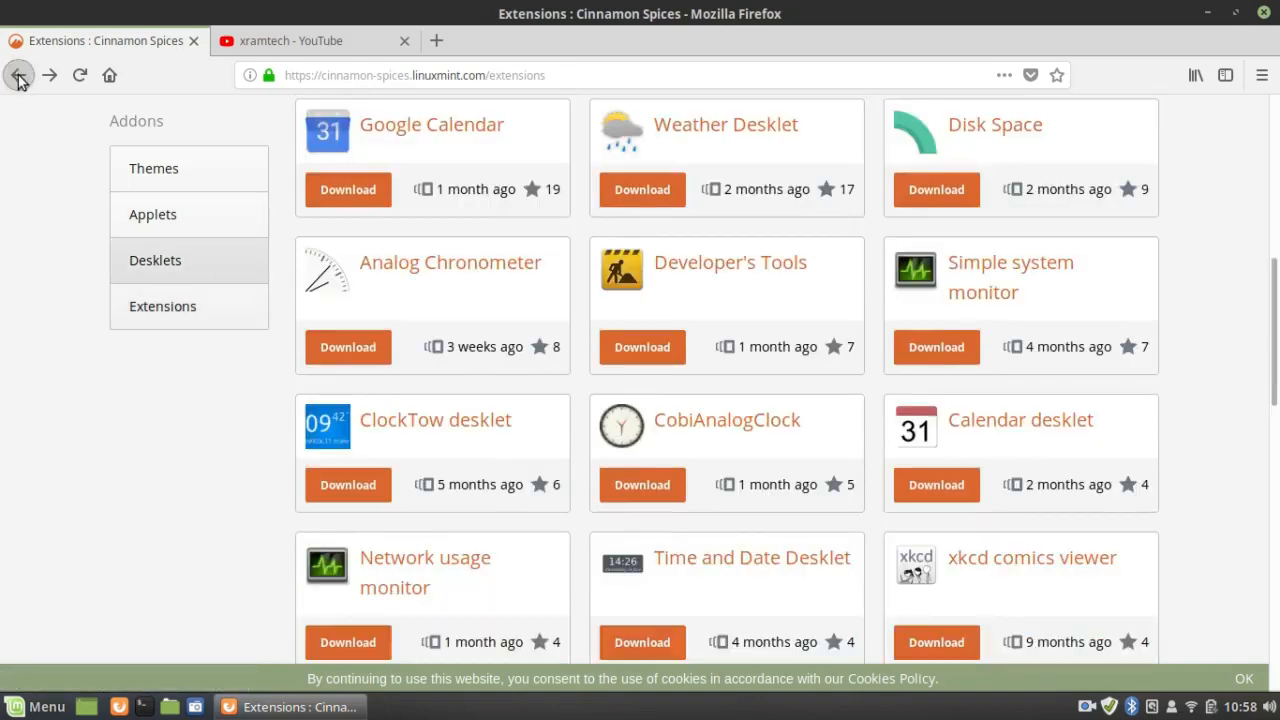
Go back through the previously visited add-on pages of the Cinnamon Spices website
click(18, 75)
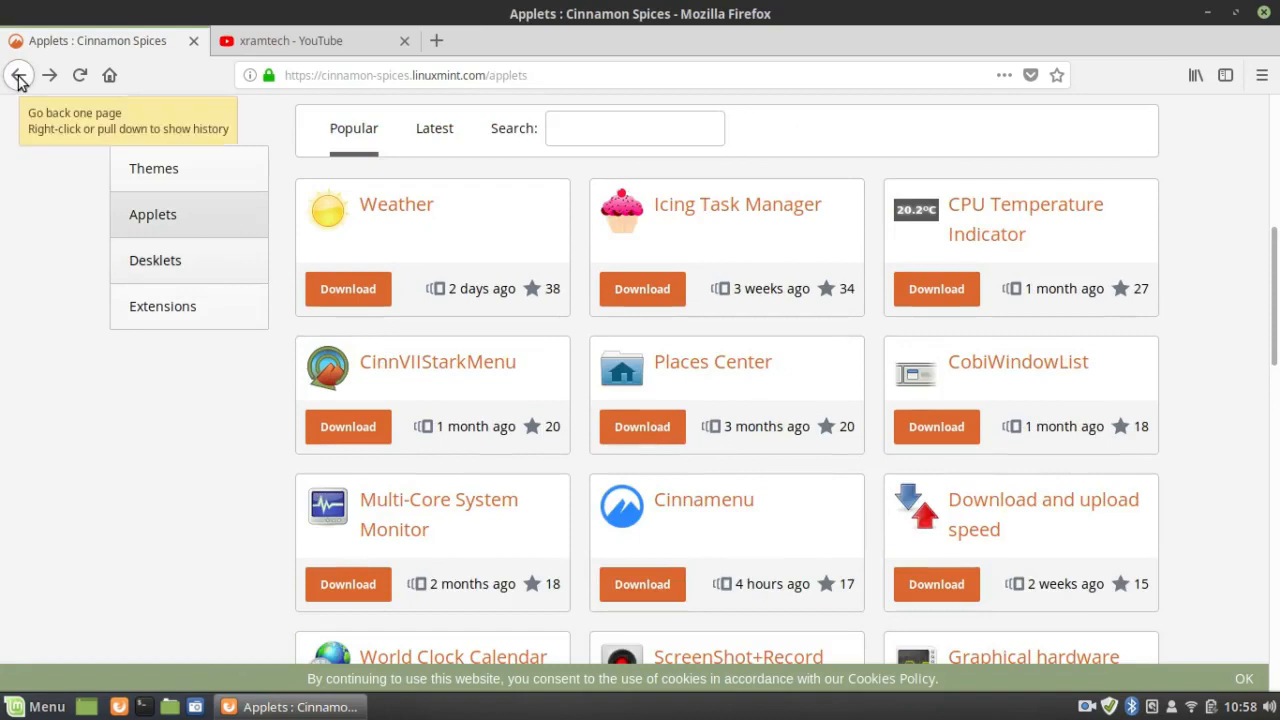
click(18, 76)
click(17, 77)
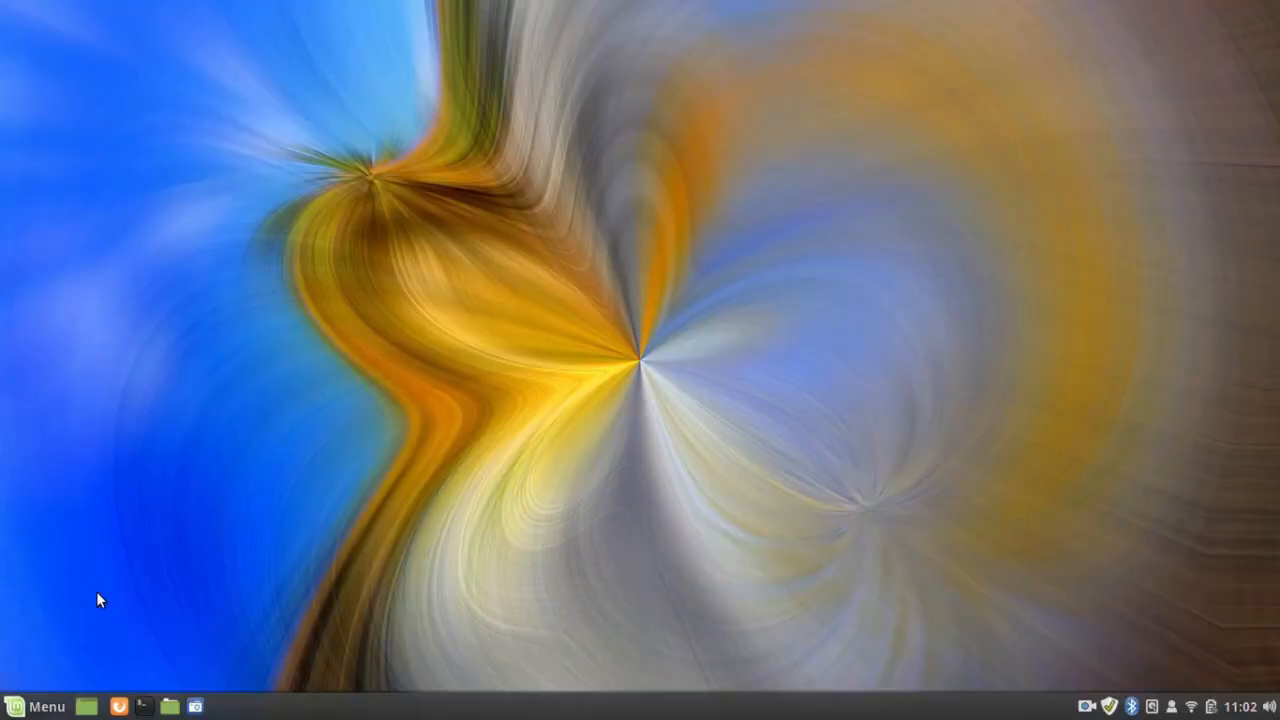
Open the Desklets settings from the desktop and check the downloadable desklets and the status of the installed Weather Desklet
right_click(761, 268)
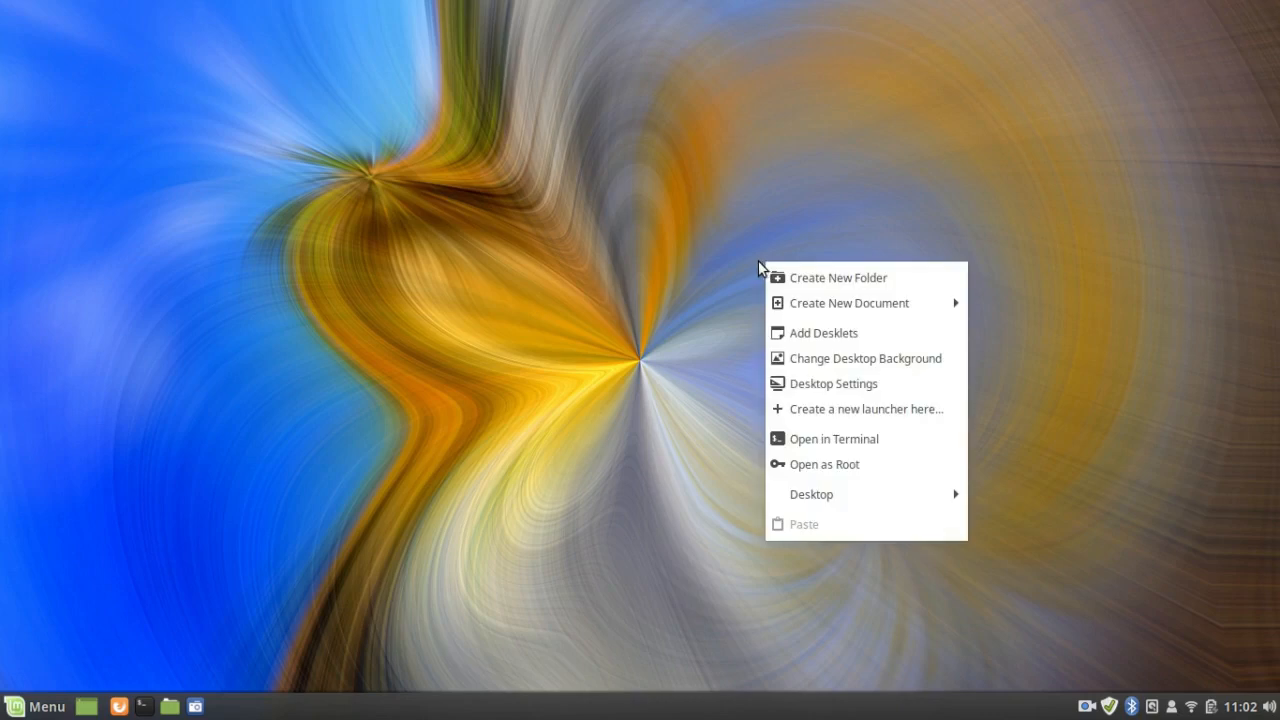
click(812, 338)
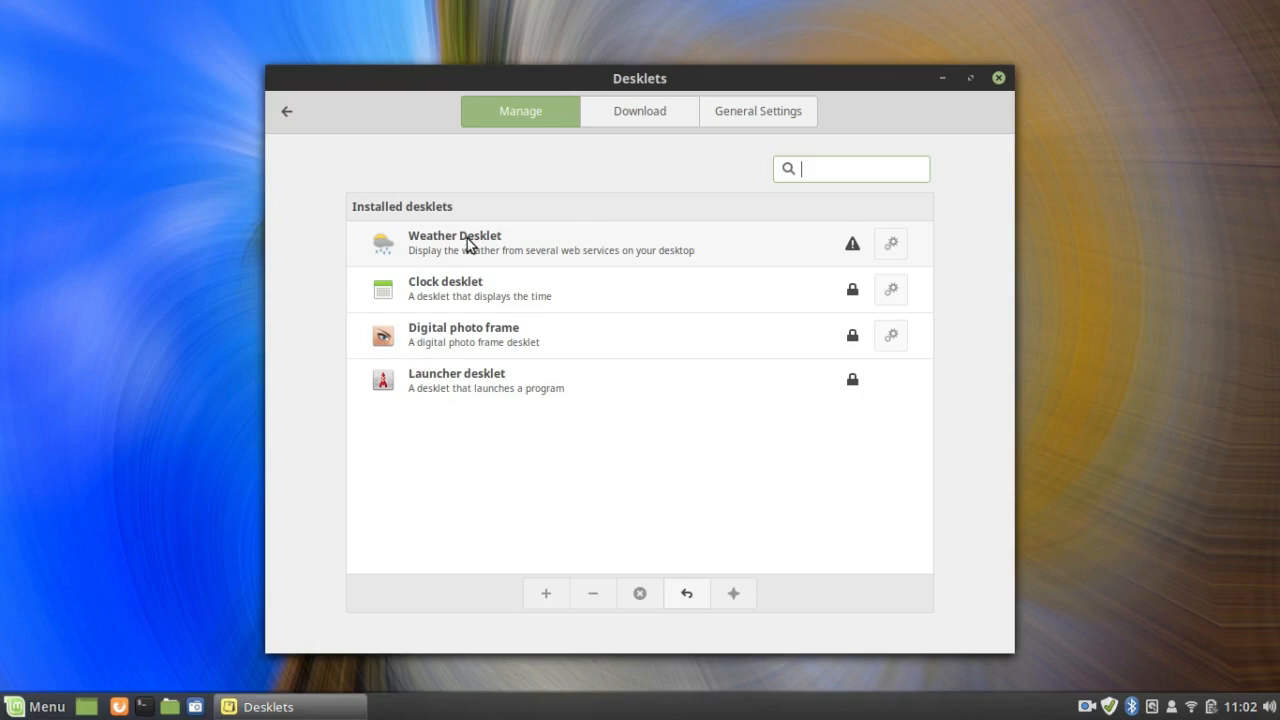
click(672, 114)
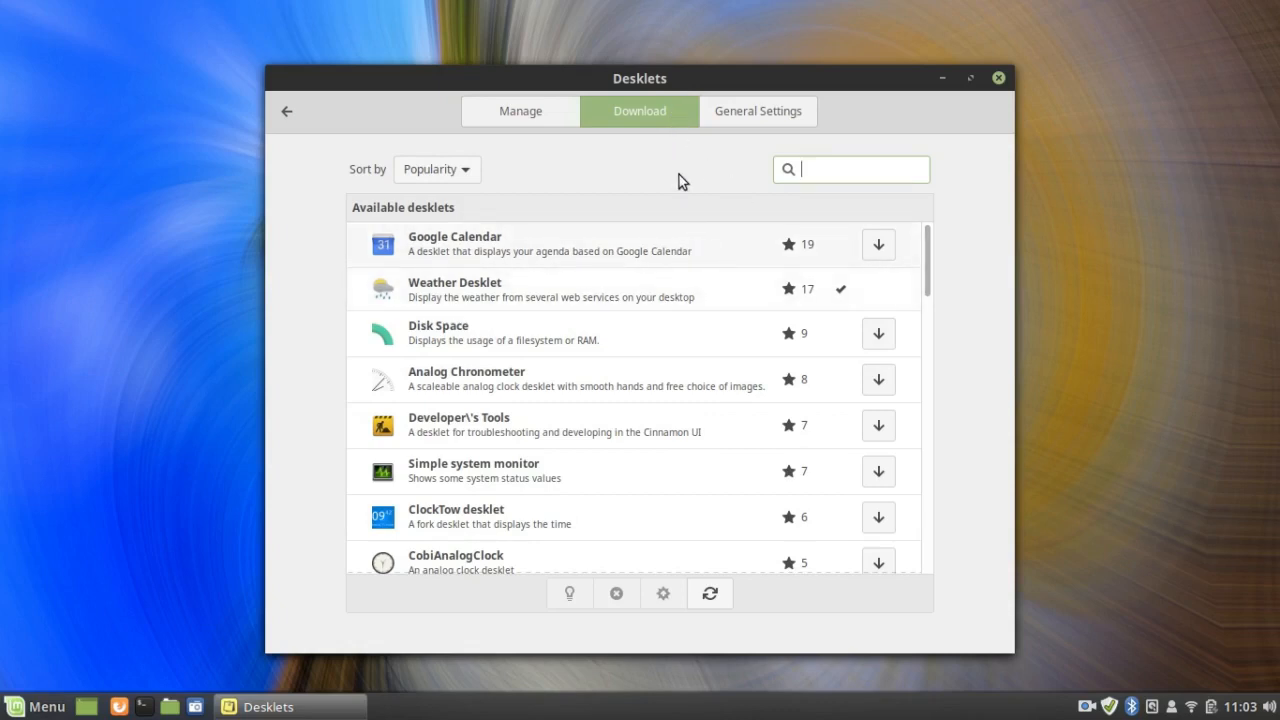
click(544, 109)
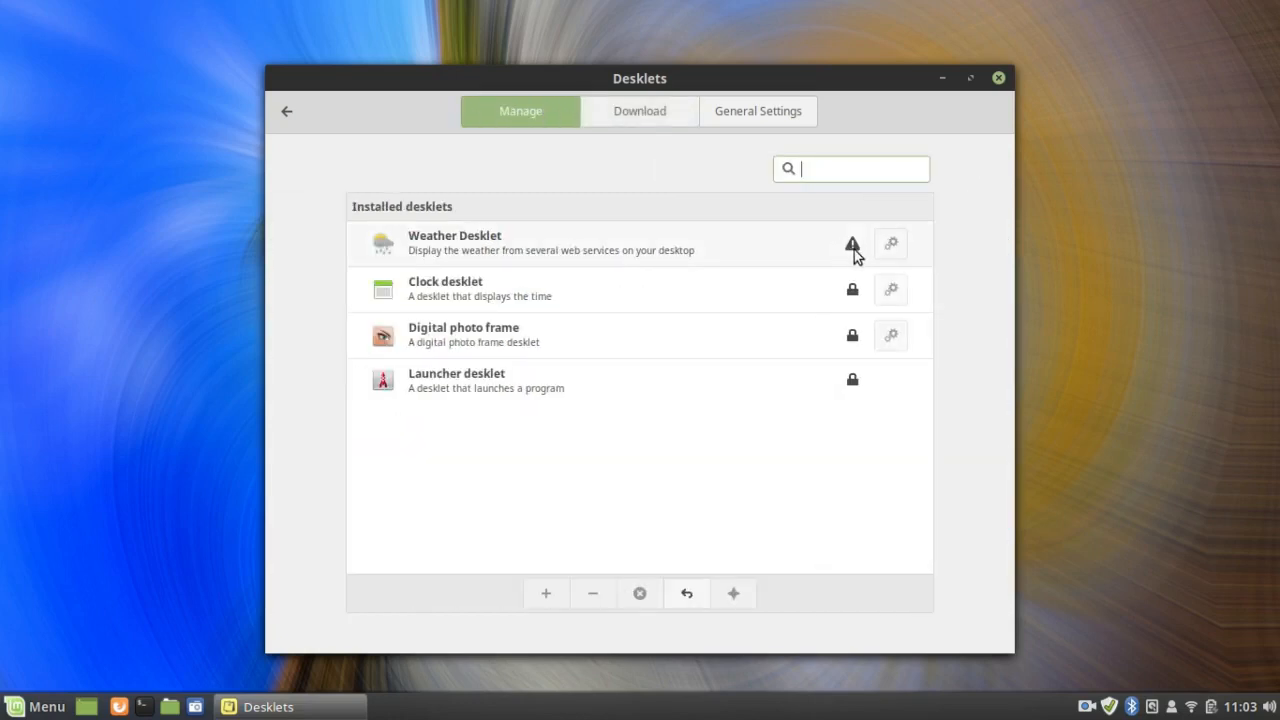
mouse_move(852, 250)
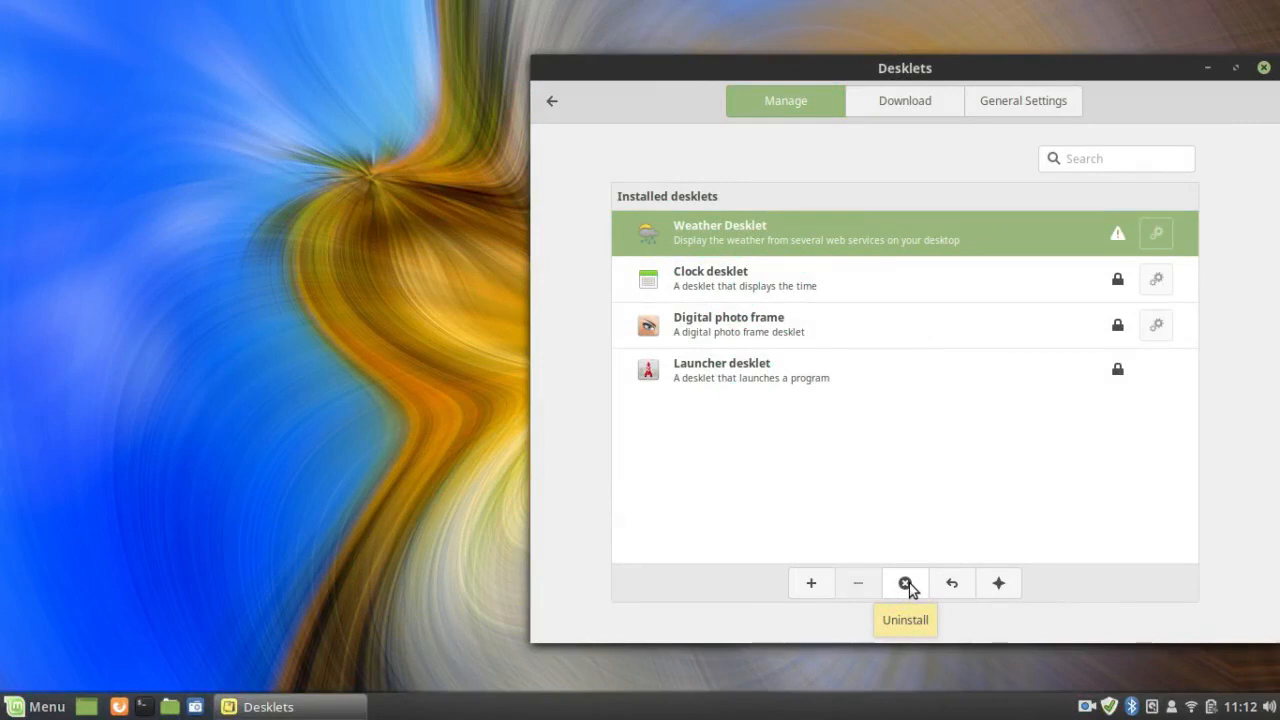
Uninstall the Weather Desklet and add the Clock desklet to the desktop
click(906, 585)
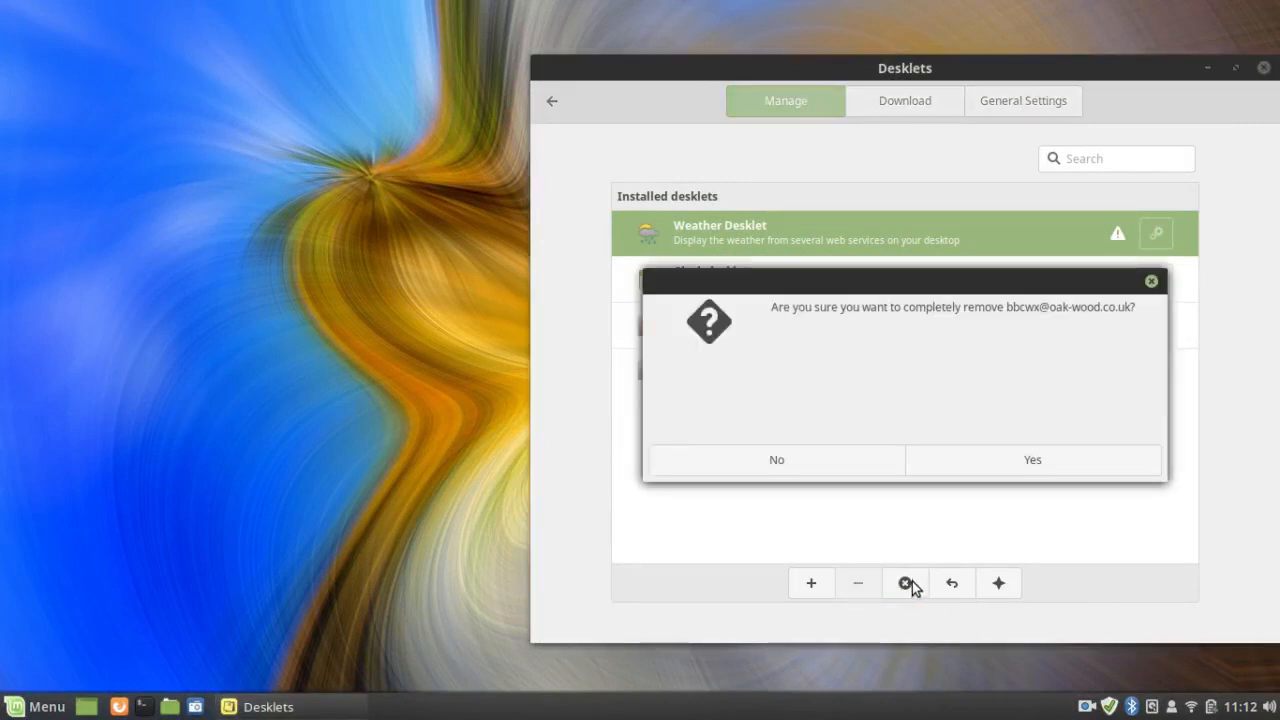
click(956, 460)
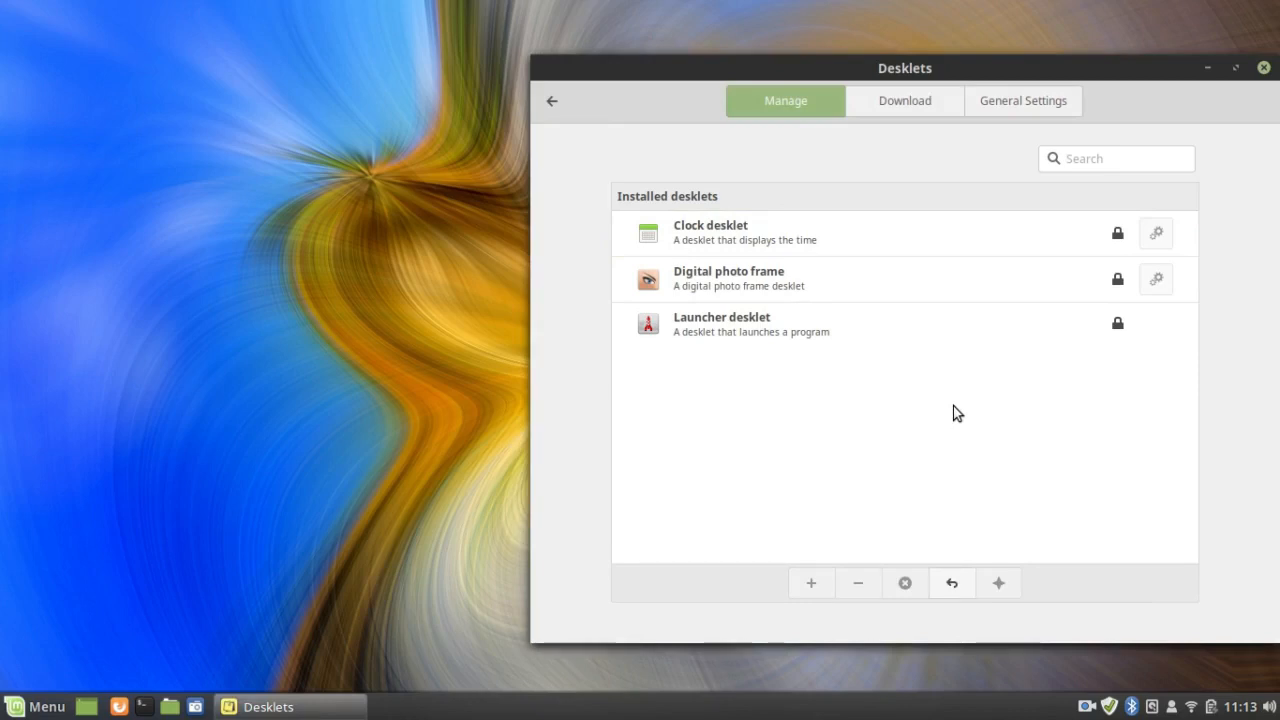
click(677, 229)
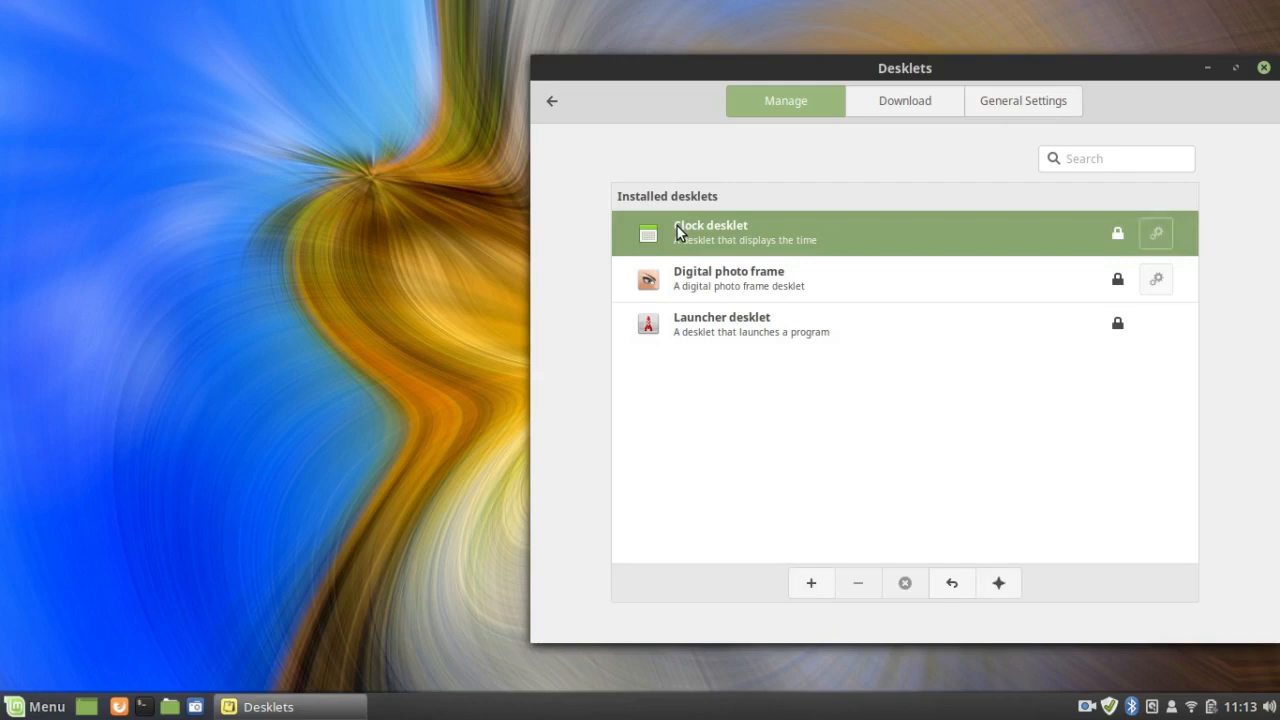
click(818, 585)
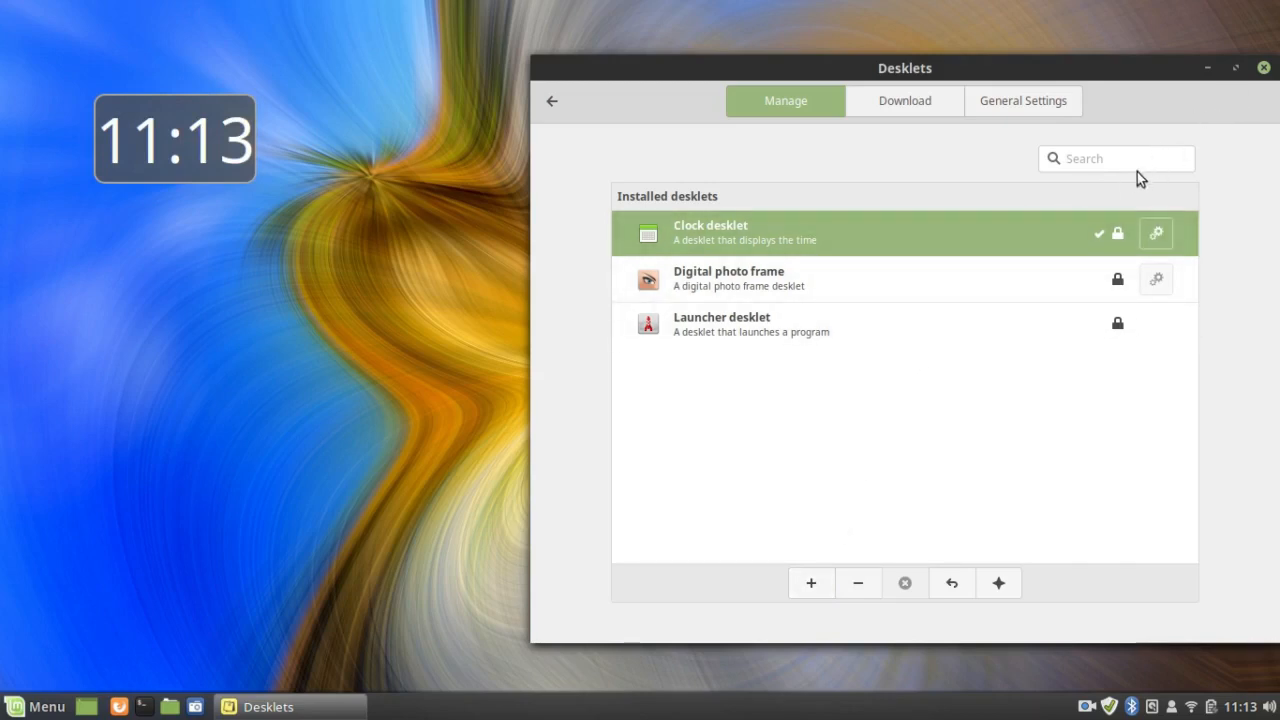
Open the Clock desklet's settings and enable the use of a custom date format
click(1157, 237)
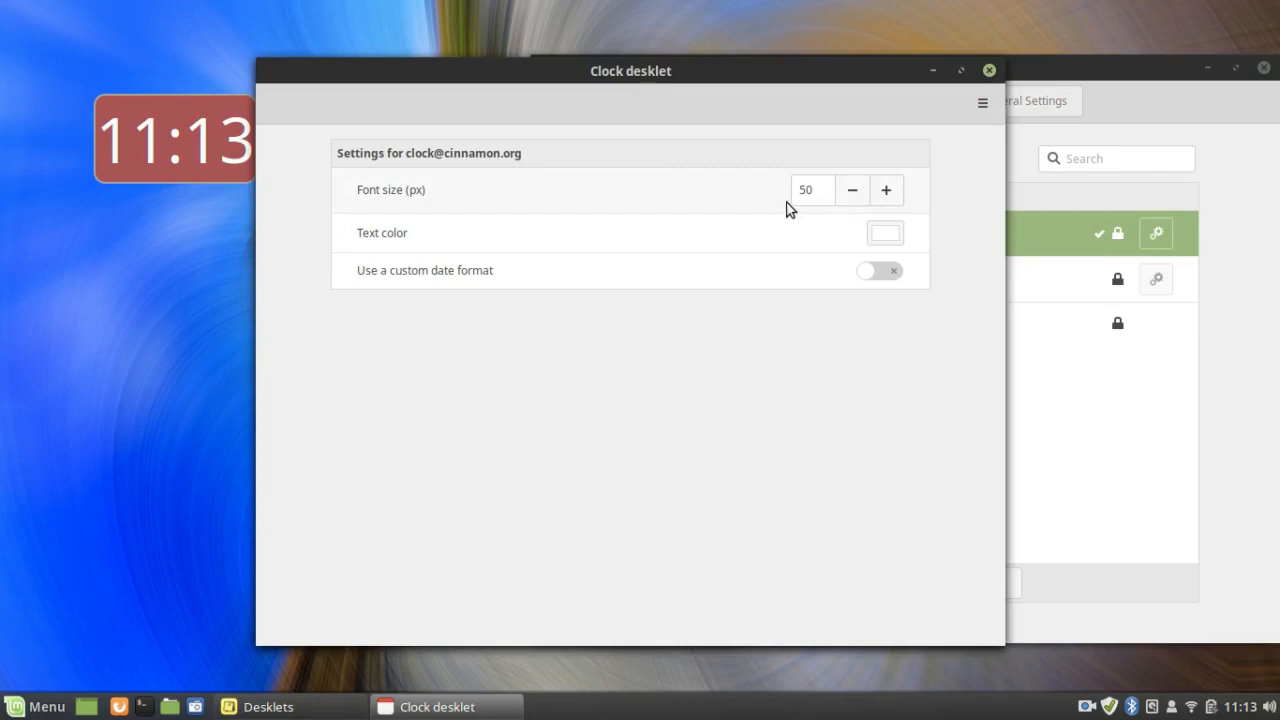
click(878, 272)
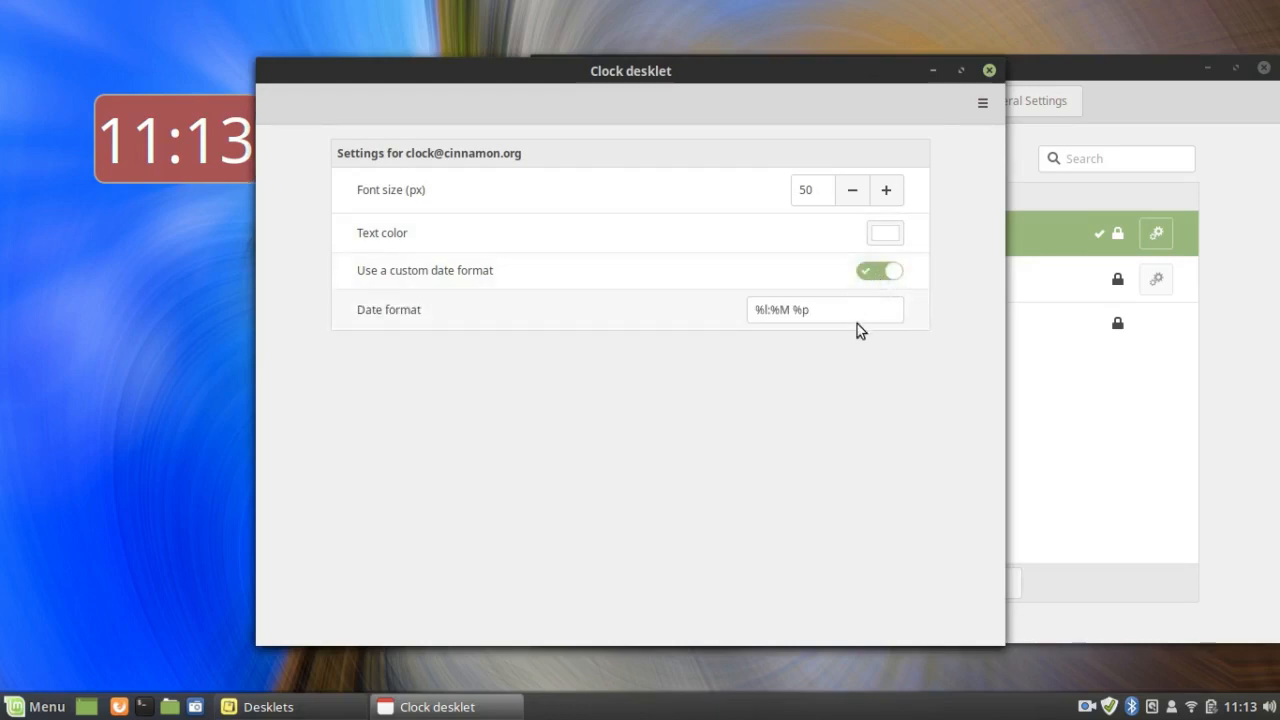
click(856, 311)
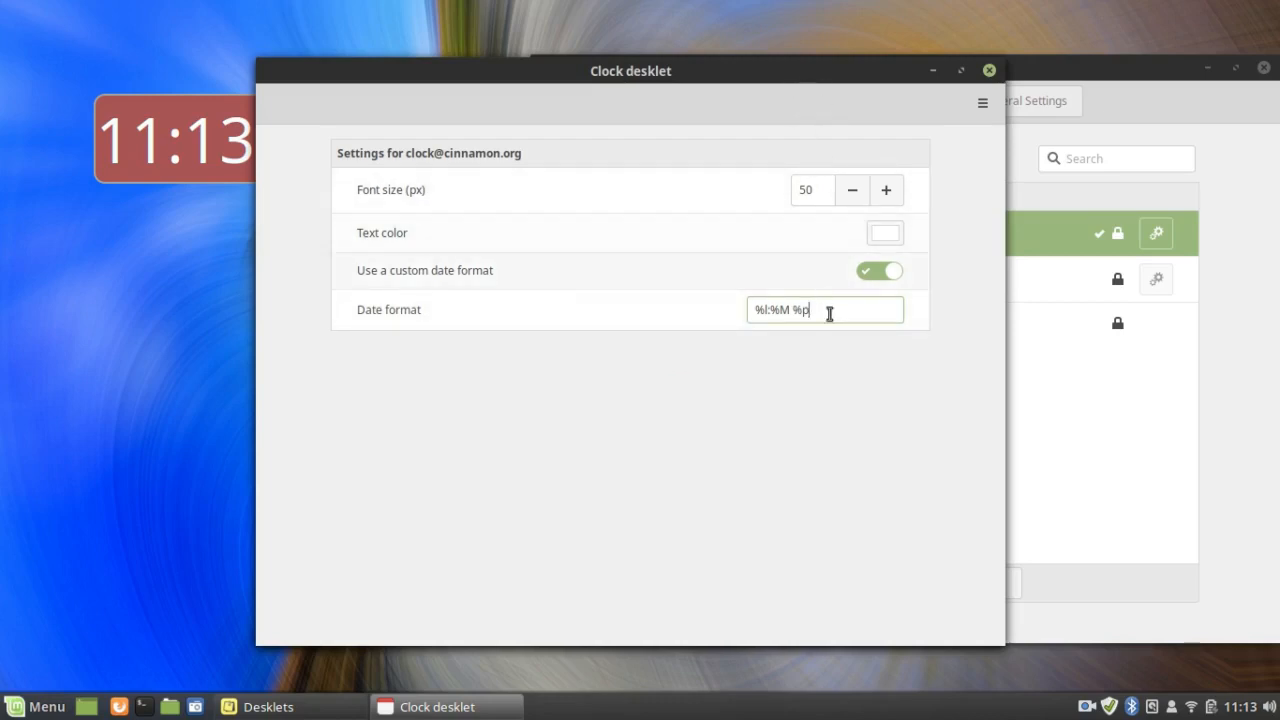
click(986, 109)
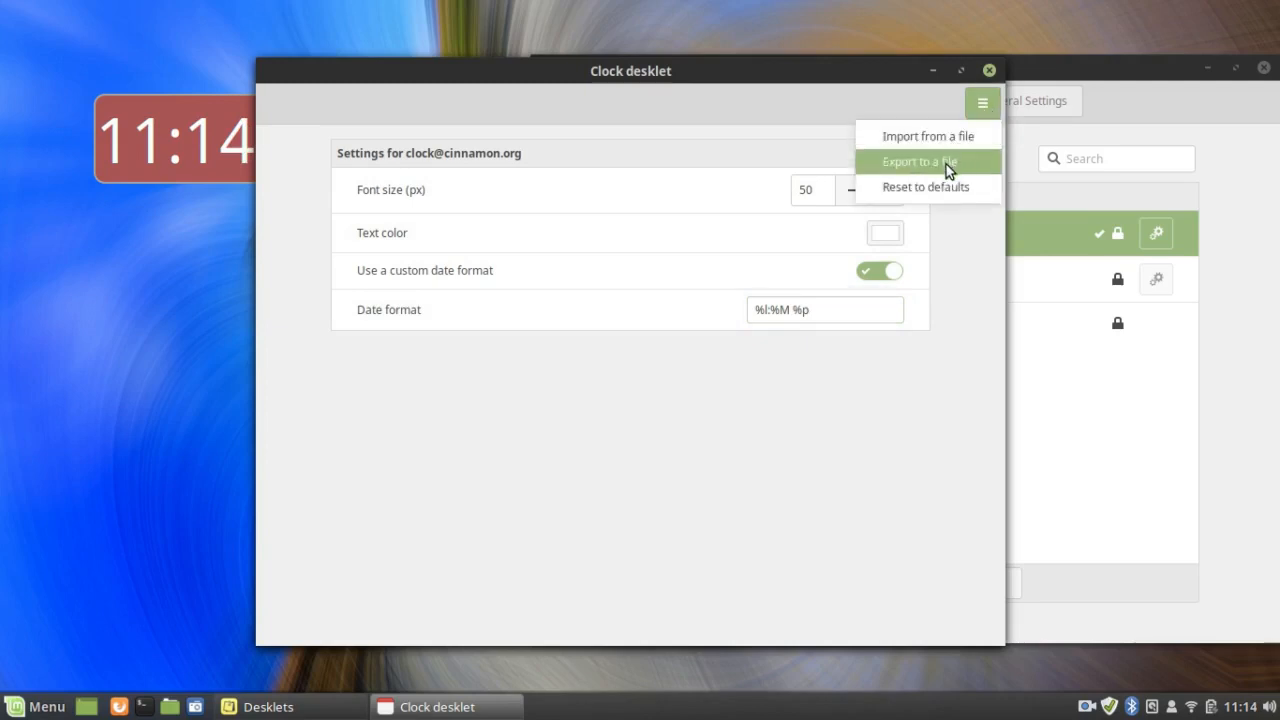
click(882, 95)
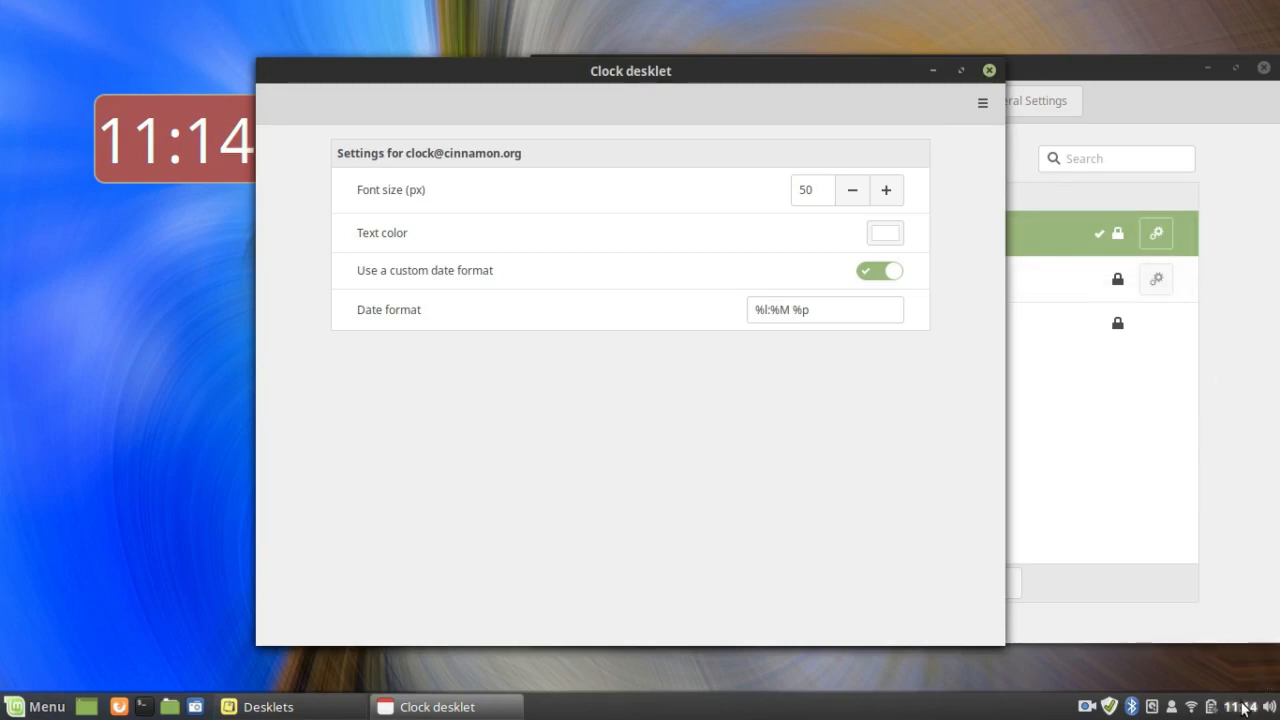
Enable a custom date format for the panel's Calendar applet, copy its format string %A %B %e, %H:%M and close its settings
mouse_move(1243, 709)
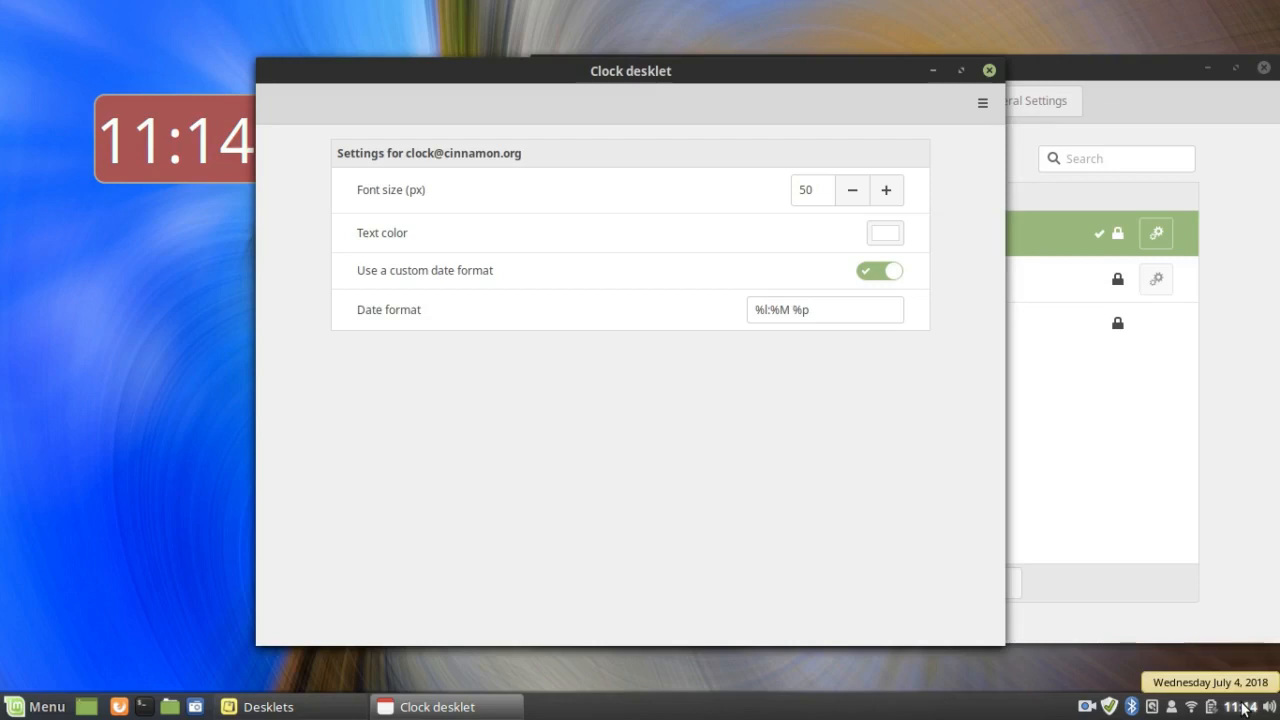
right_click(1243, 709)
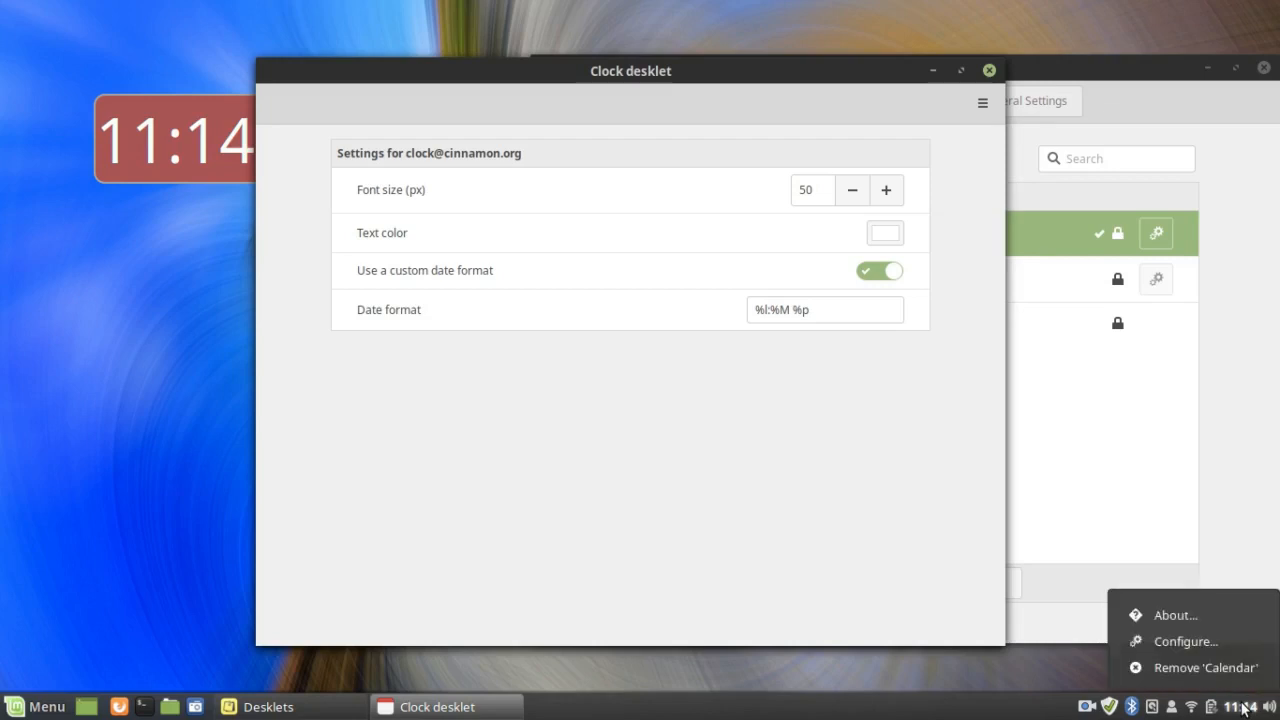
click(1180, 641)
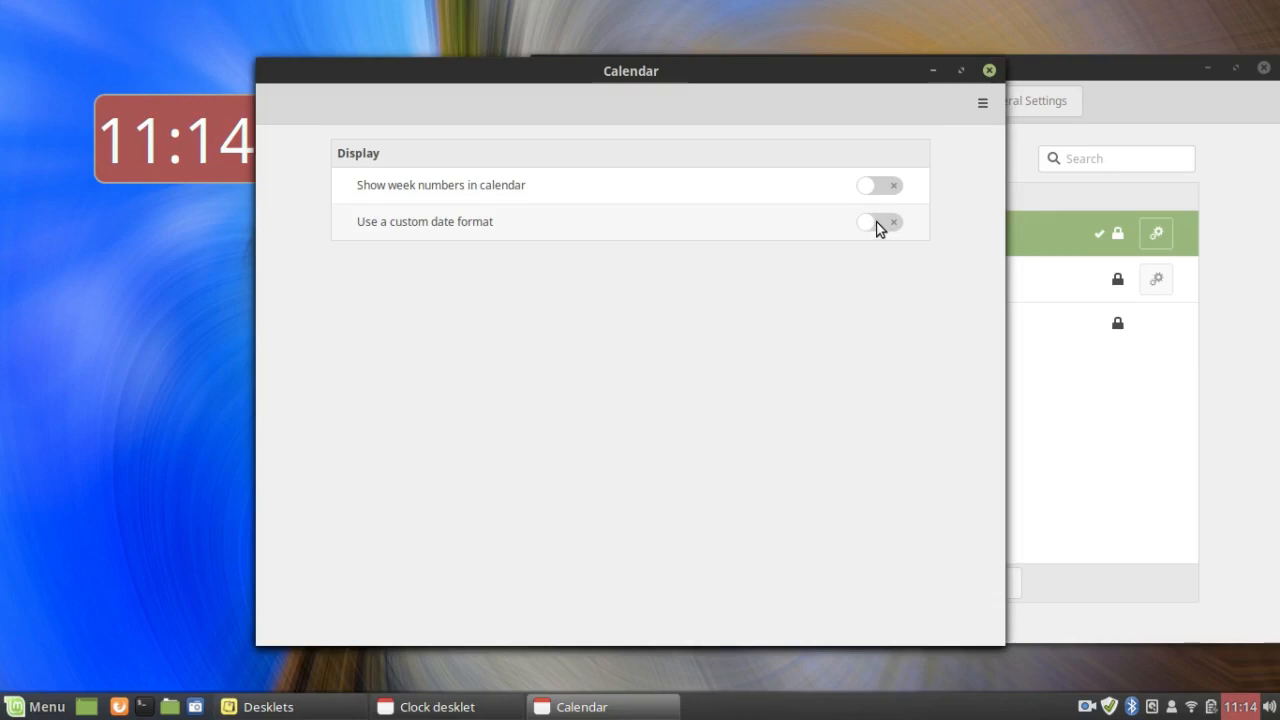
click(879, 228)
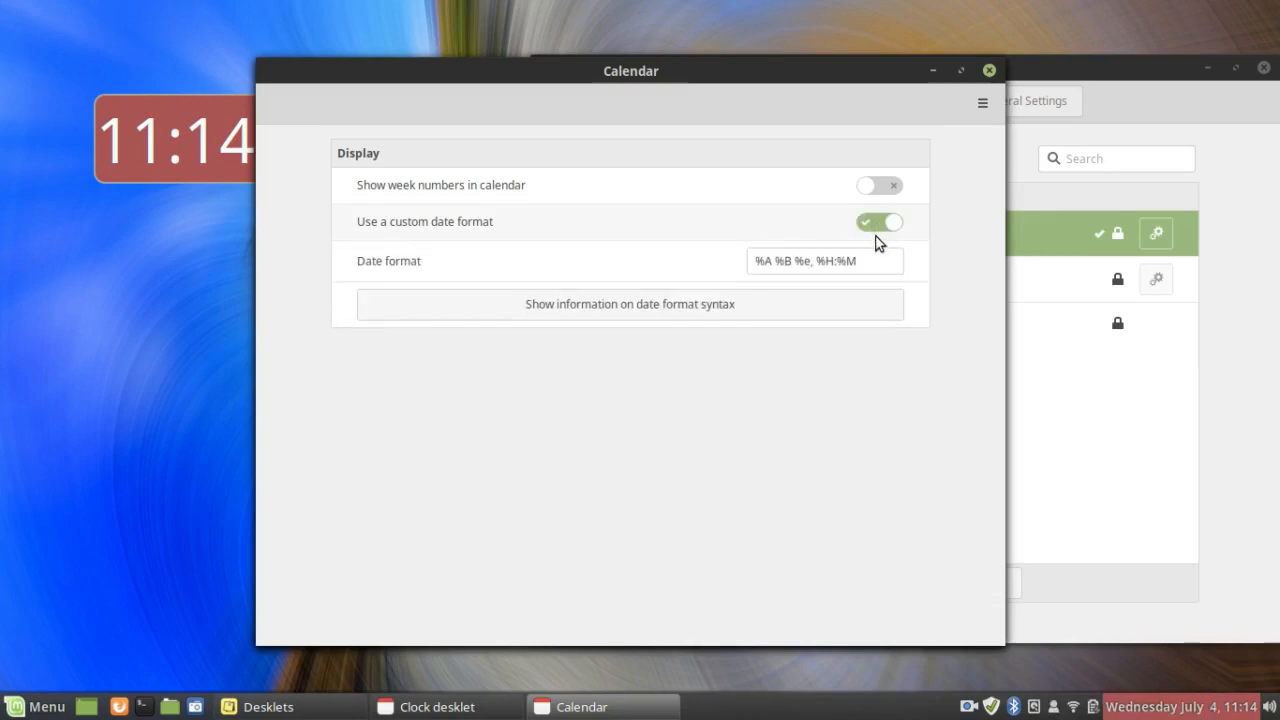
drag(856, 261, 740, 258)
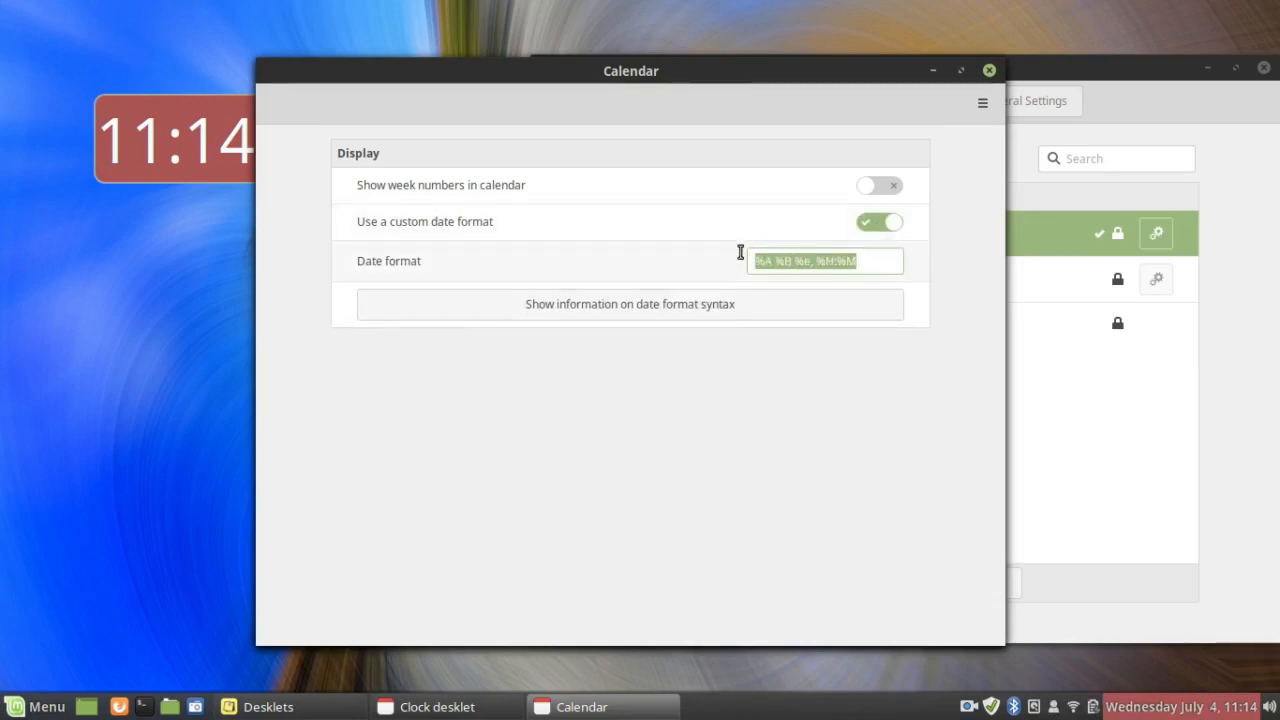
right_click(809, 256)
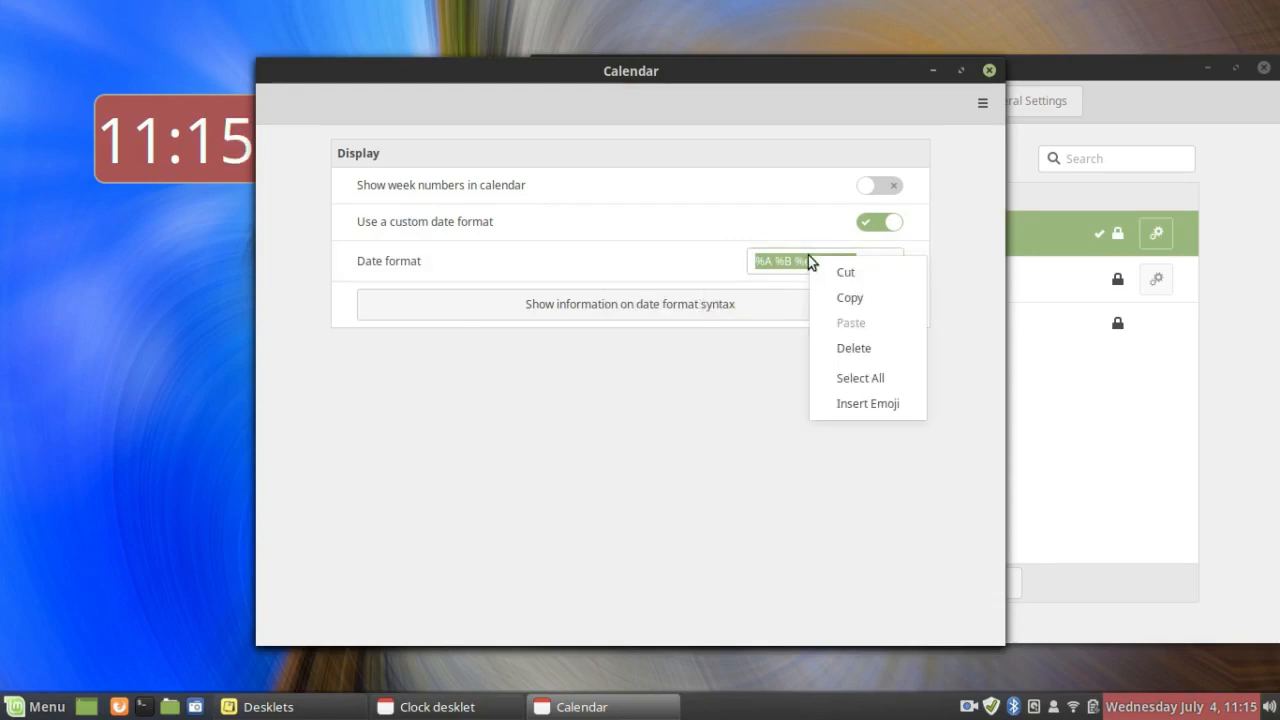
click(833, 304)
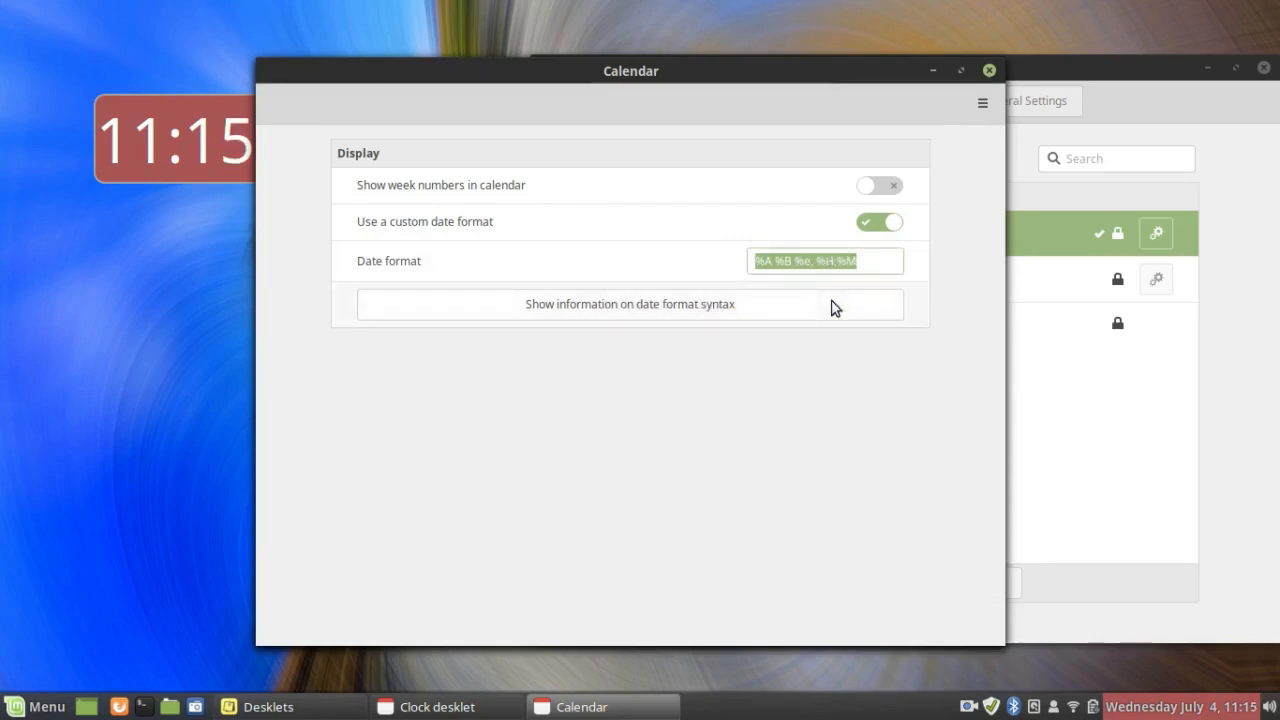
click(990, 70)
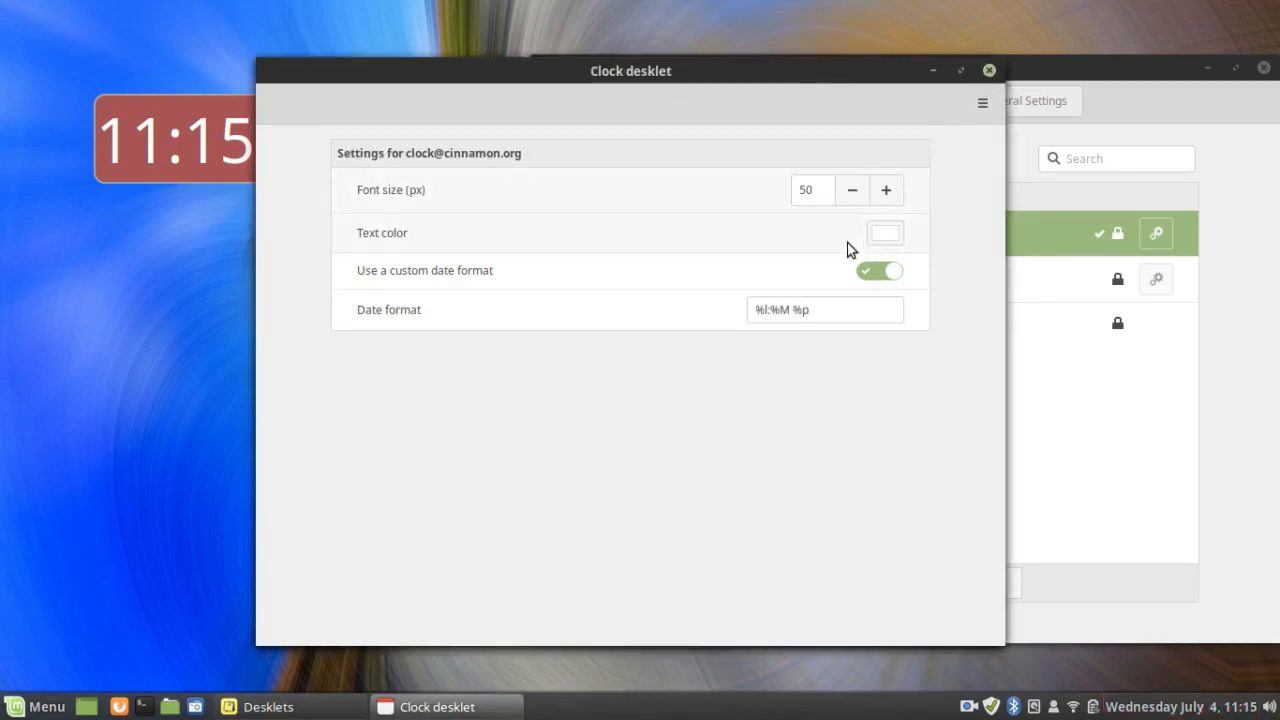
Replace the Clock desklet's date format with the copied %A %B %e, %H:%M and close its settings
drag(834, 308, 751, 297)
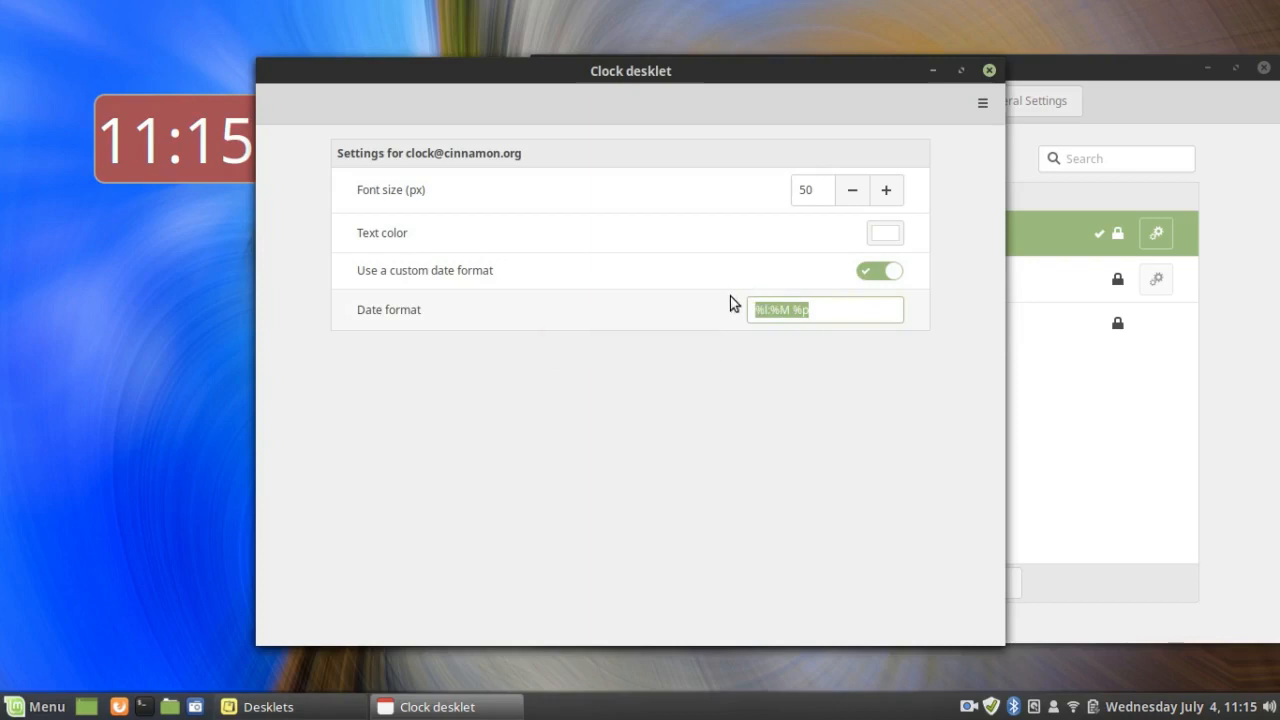
right_click(782, 310)
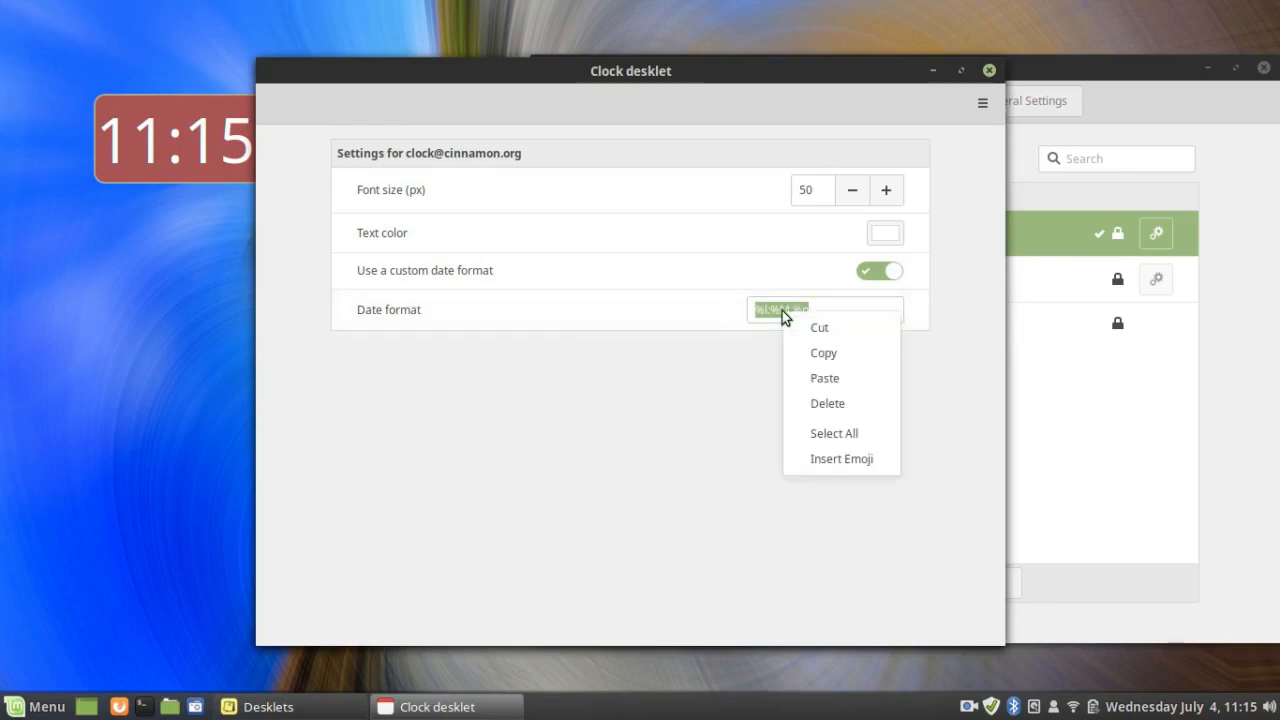
click(826, 386)
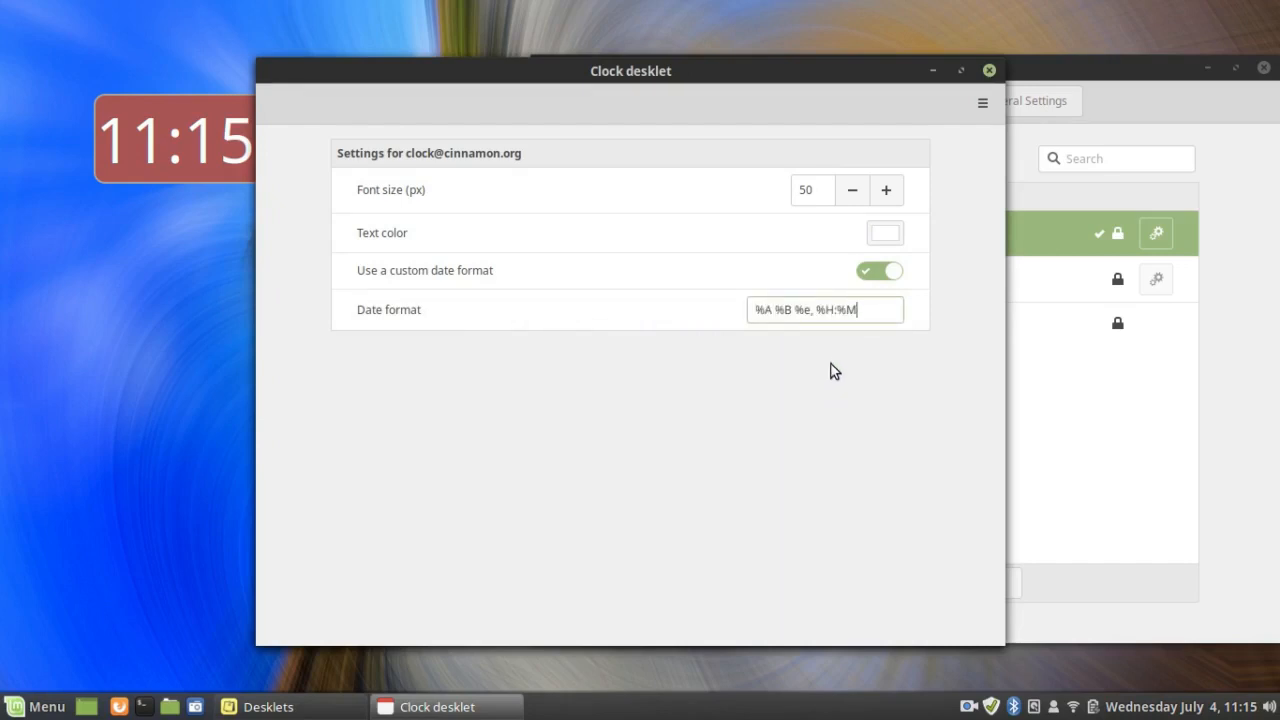
click(989, 70)
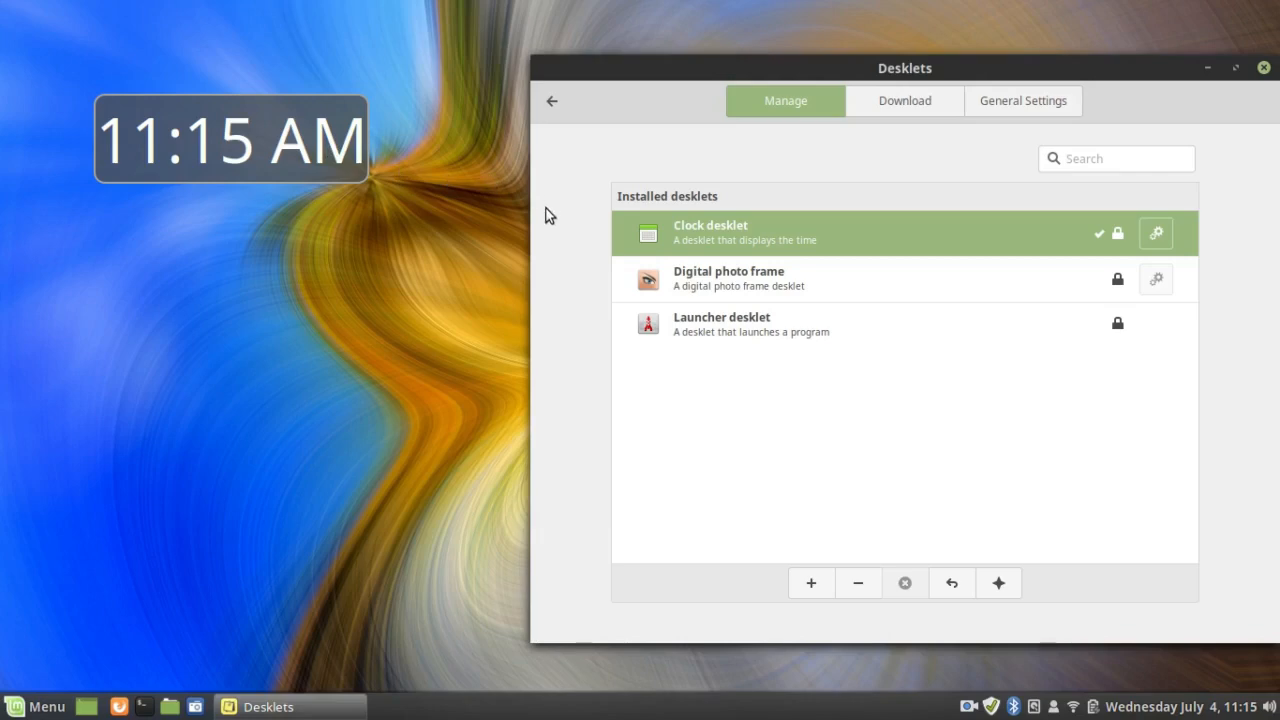
Close the Desklets window and move the clock desklet toward the upper-right part of the desktop
click(1263, 67)
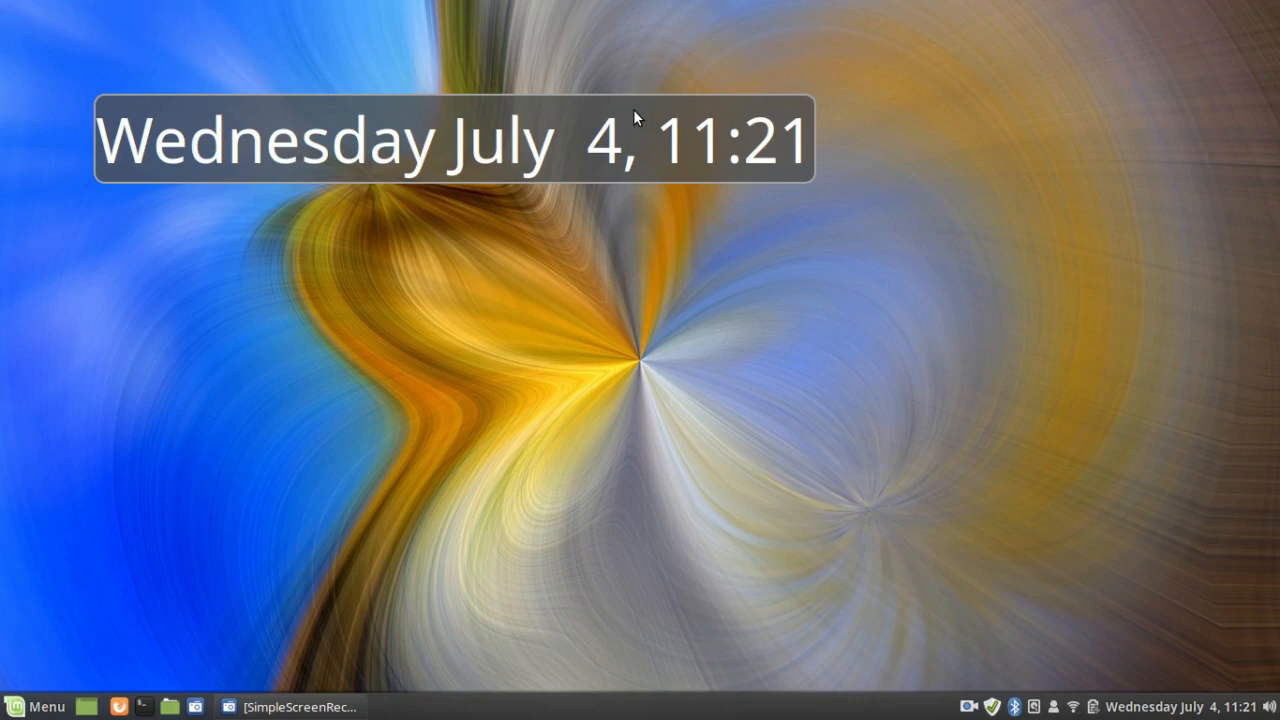
drag(633, 112, 1020, 119)
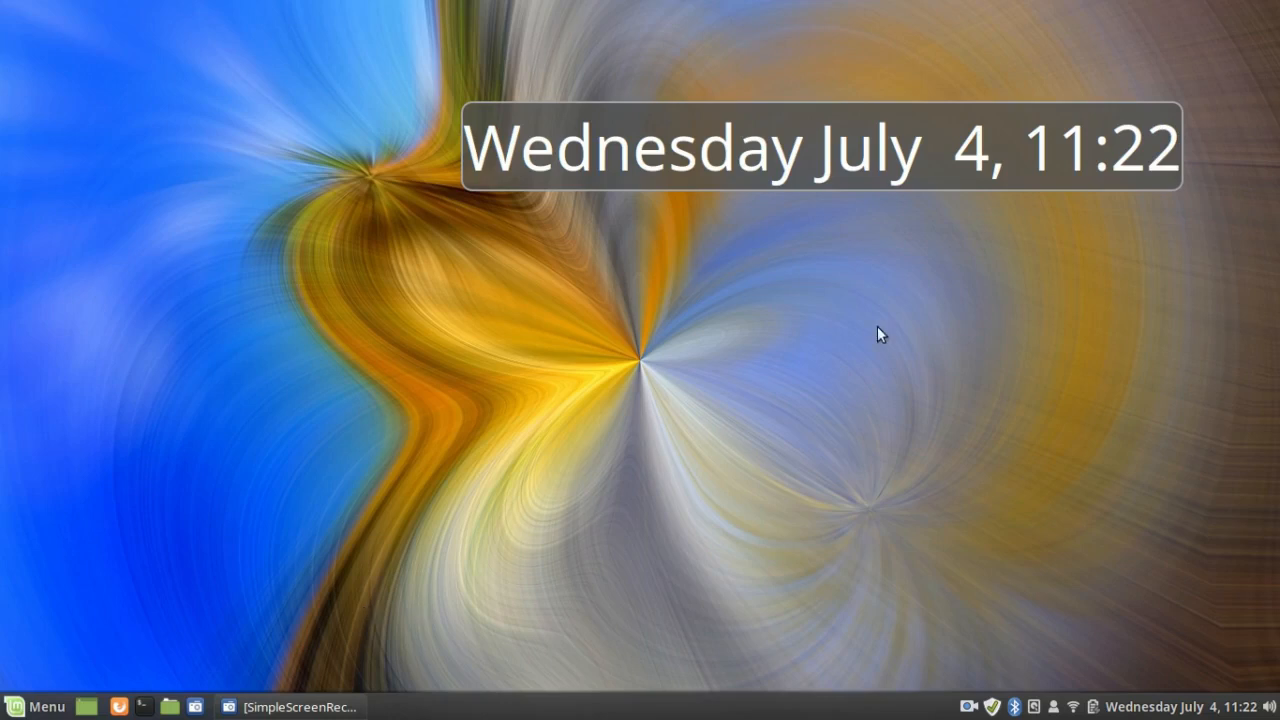
Open the Hot Corners page of the System Settings
mouse_move(1278, 2)
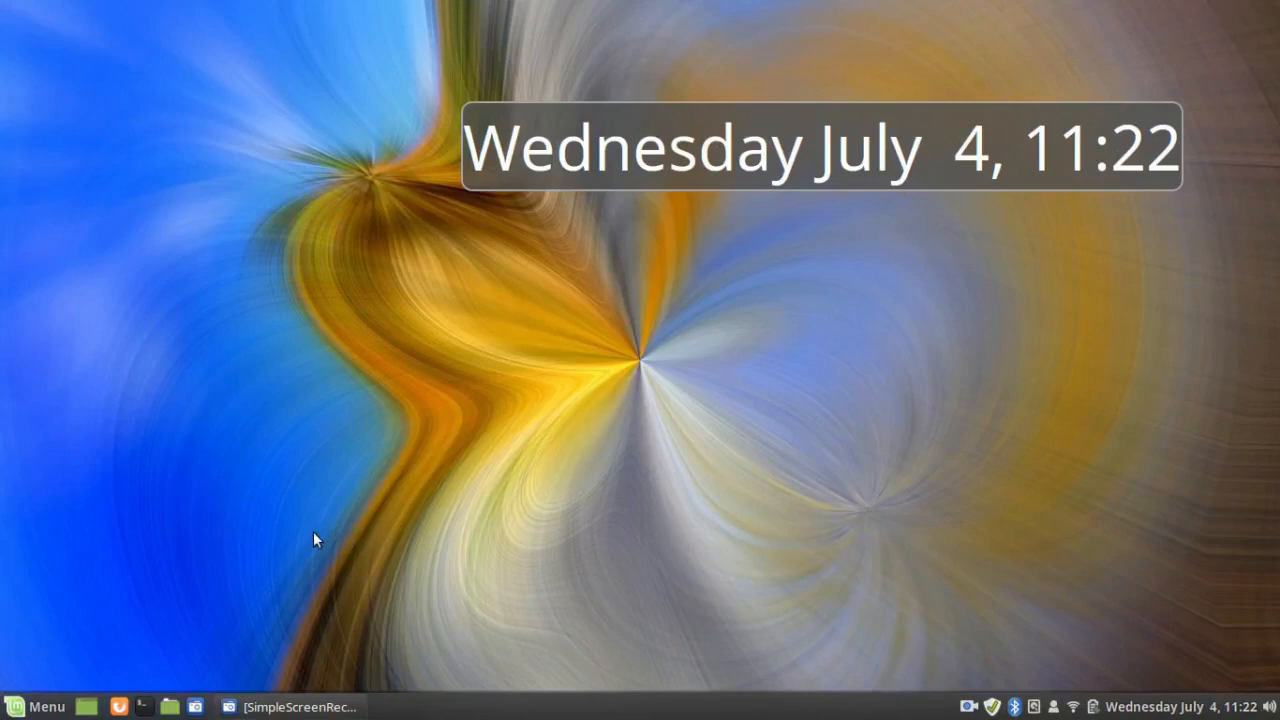
click(33, 707)
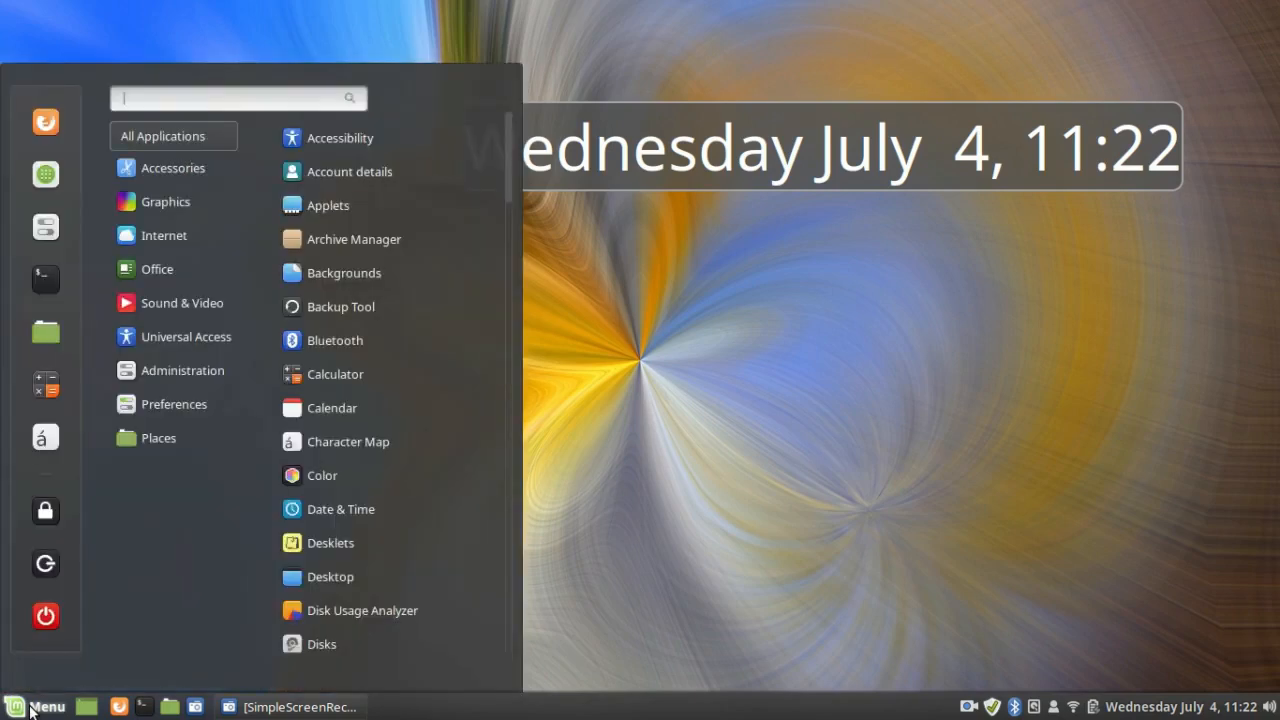
click(36, 229)
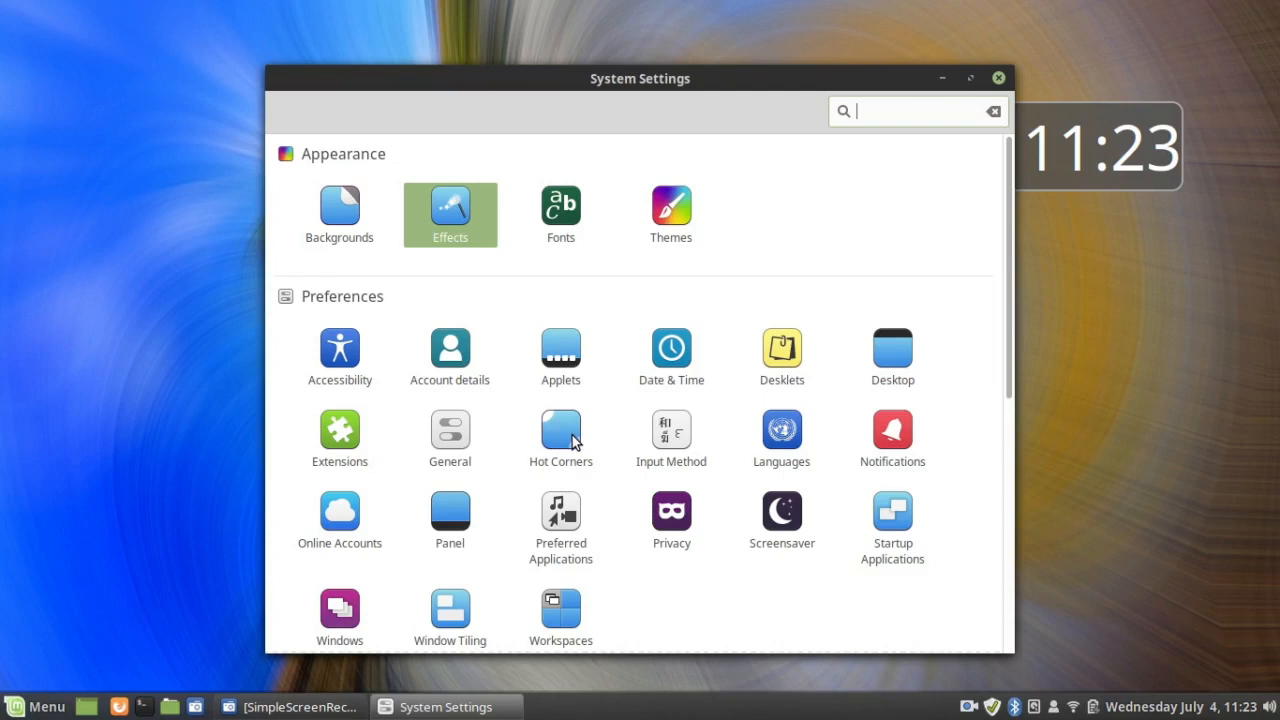
click(561, 432)
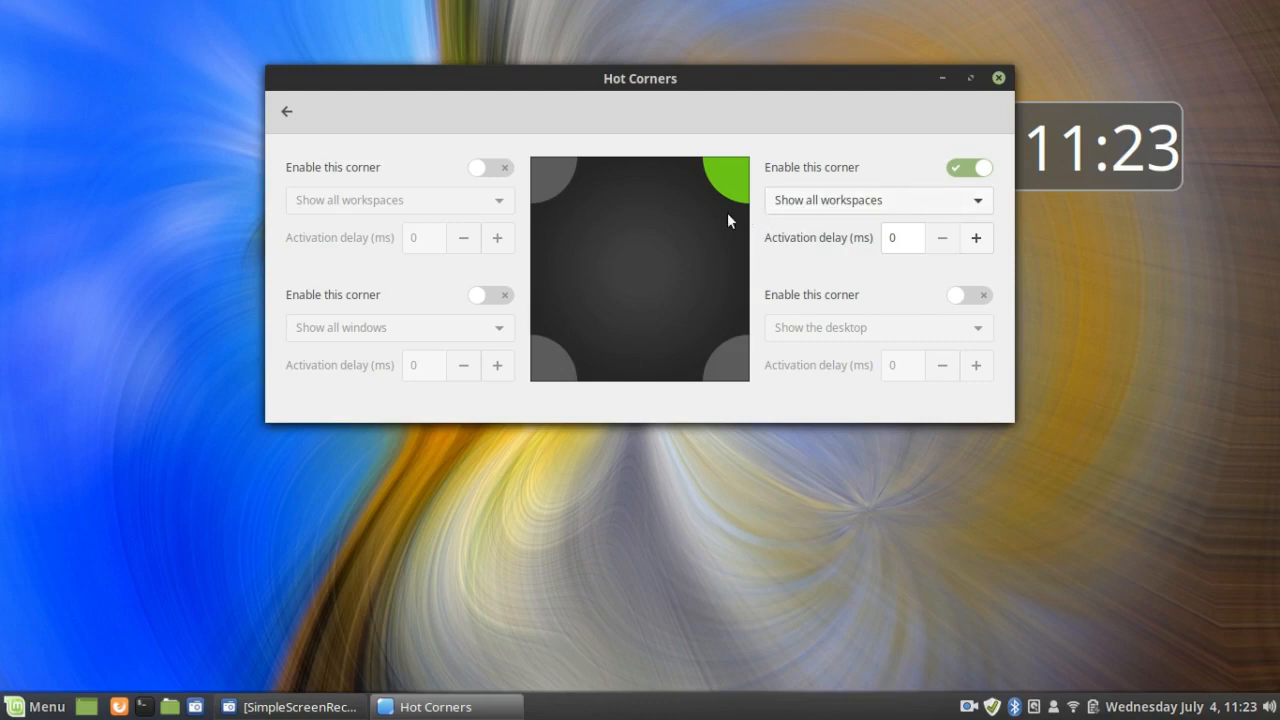
Try enabling the top-left hot corner, view its available actions, turn it off again and close the Hot Corners window
click(501, 169)
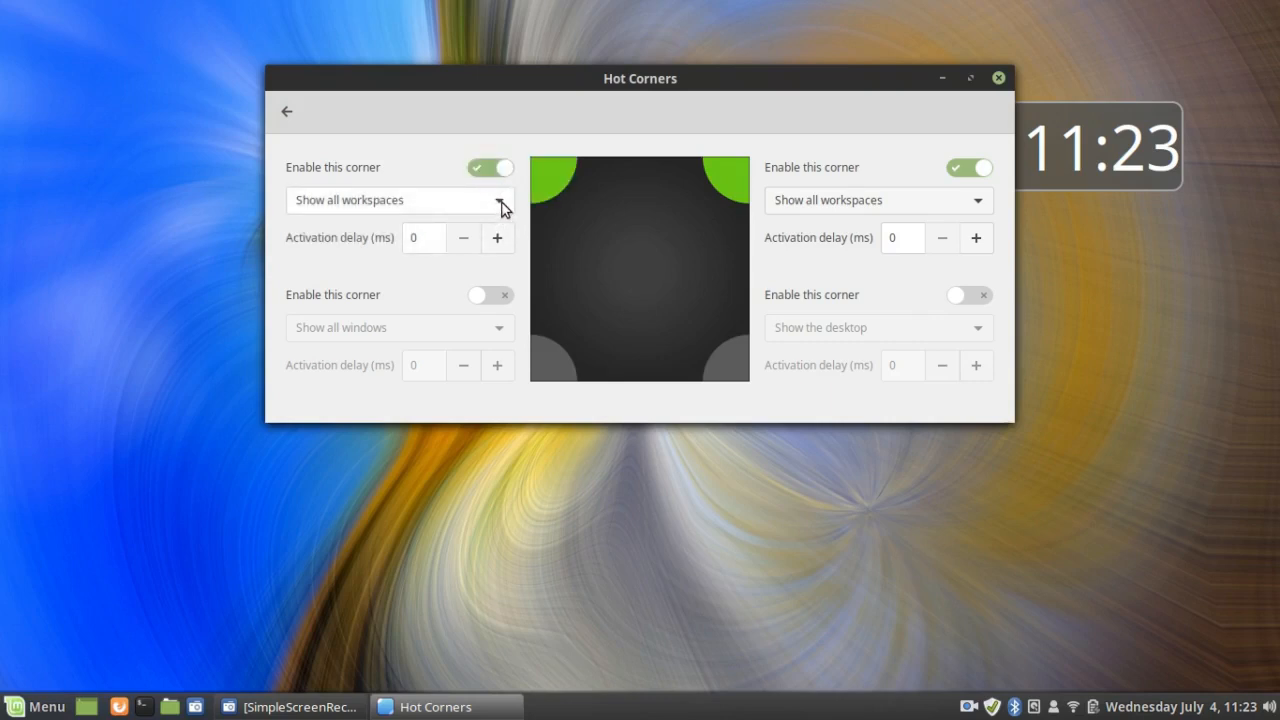
click(502, 204)
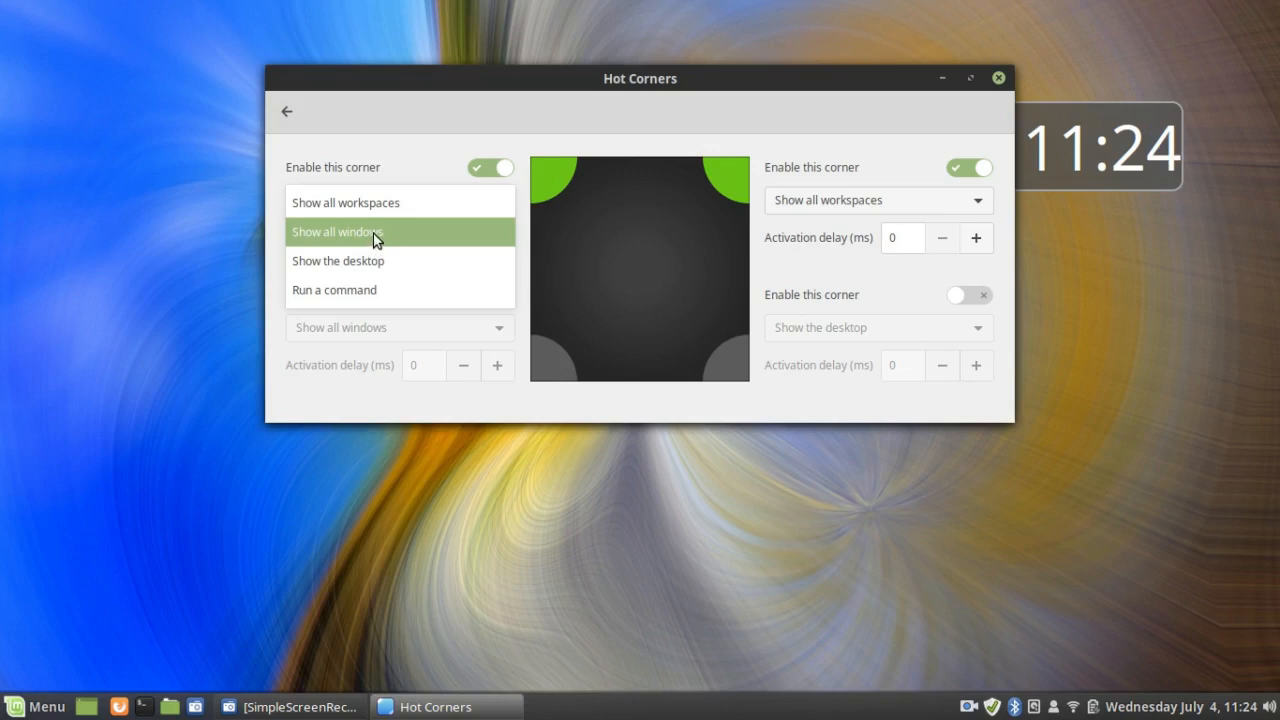
click(479, 167)
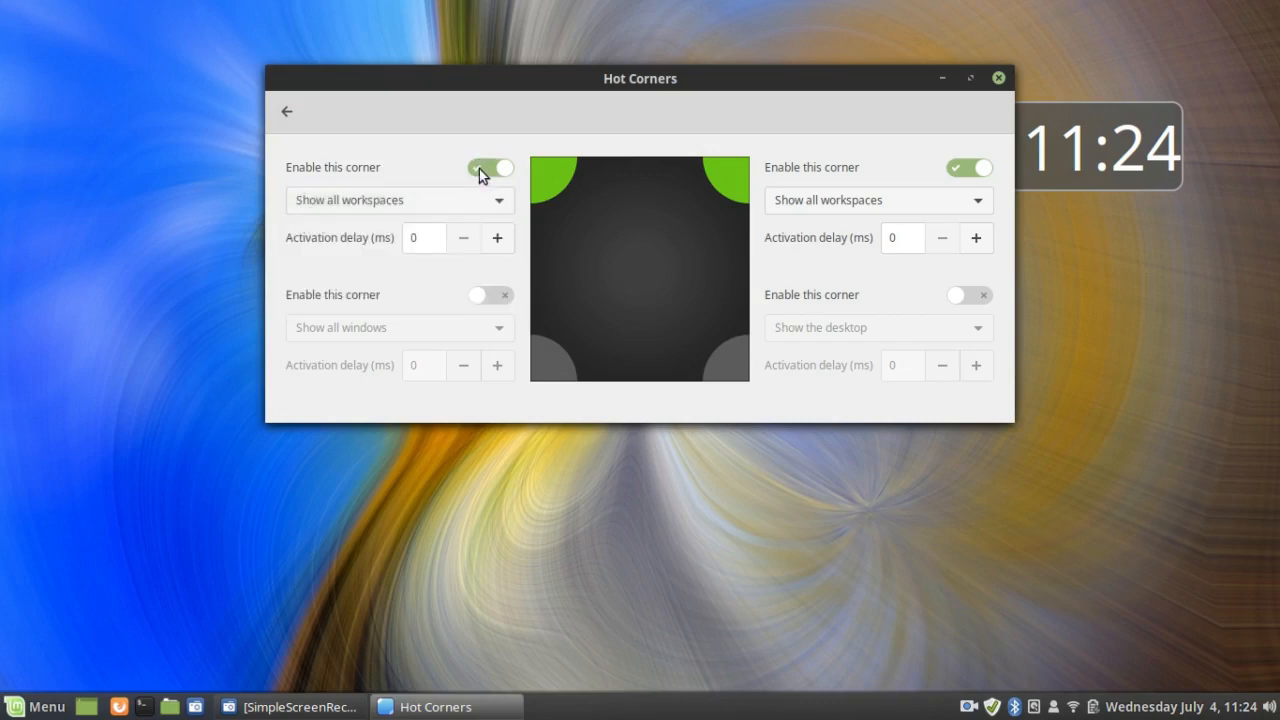
click(479, 167)
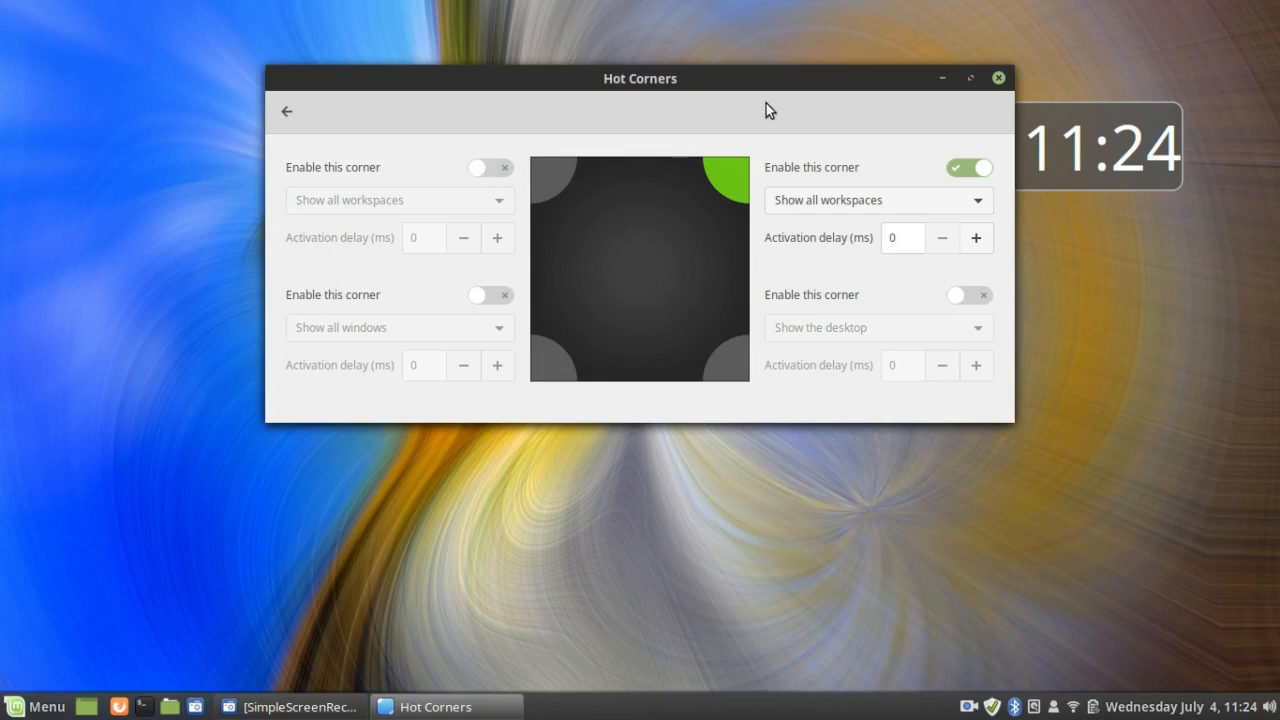
click(998, 78)
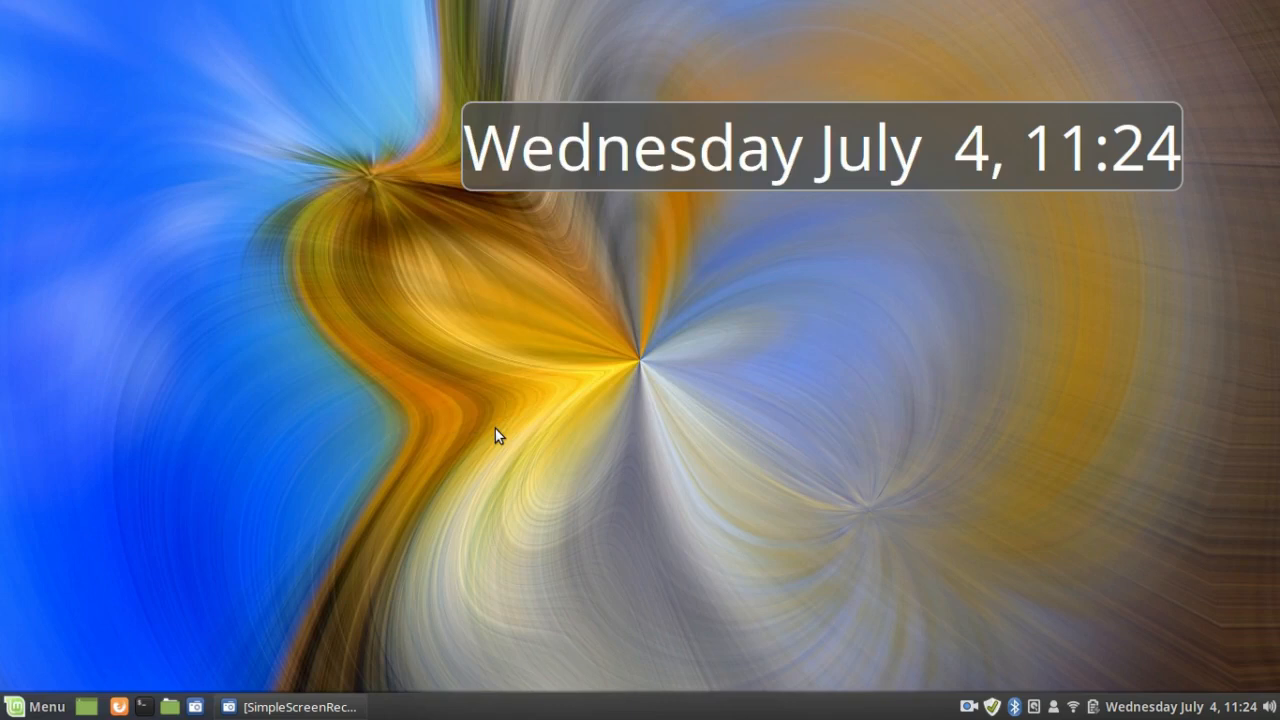